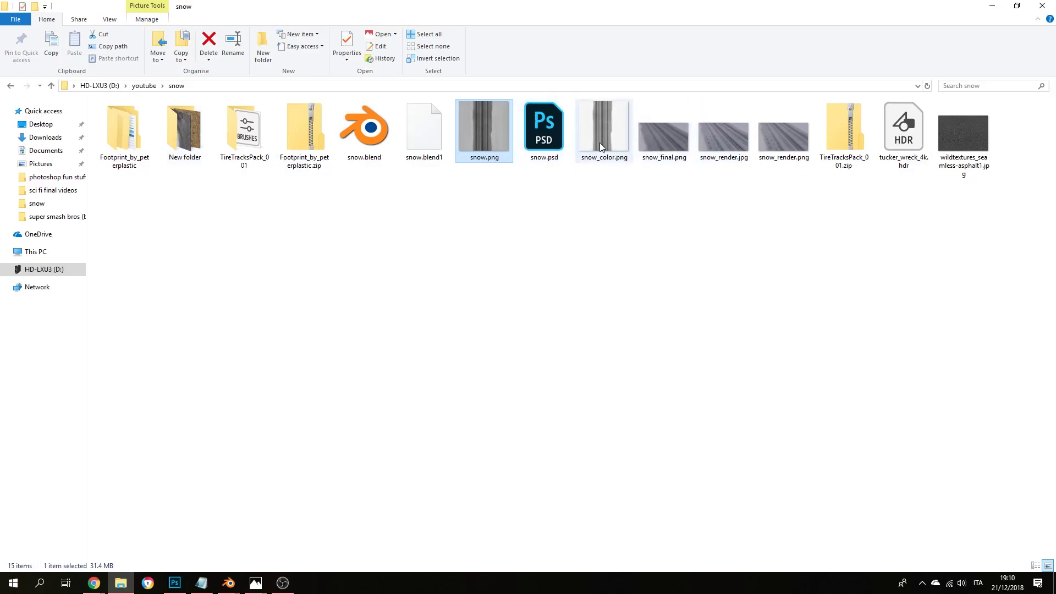
left_click(1043, 9)
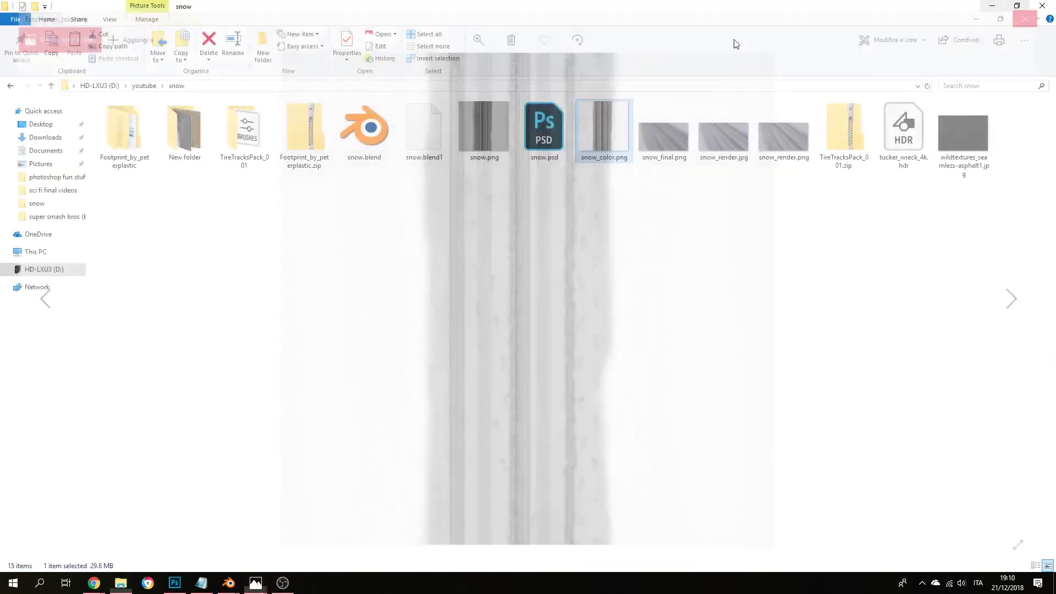
double_click(501, 121)
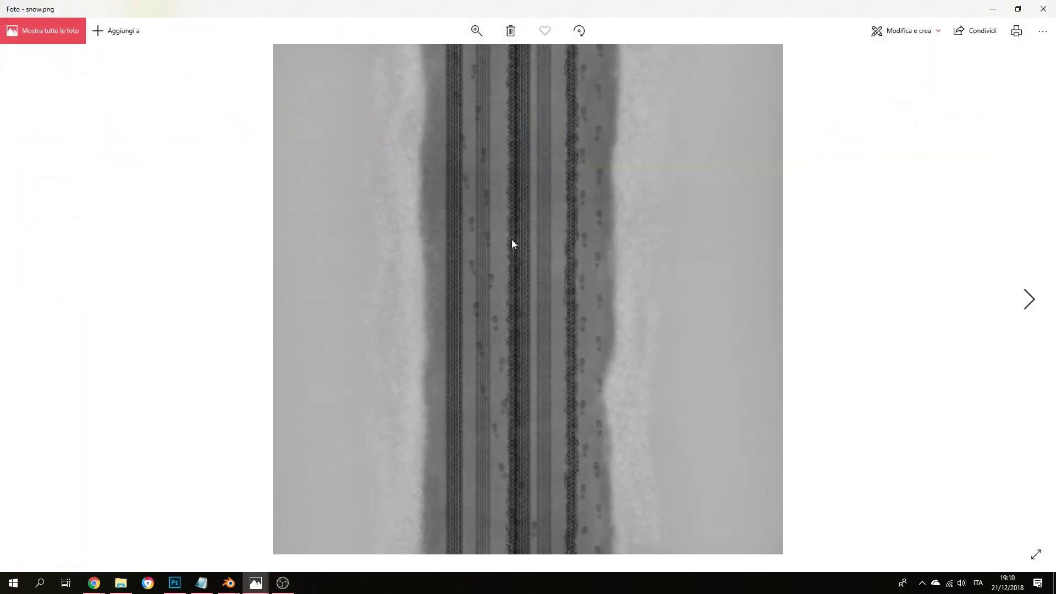
left_click(1043, 9)
left_click(608, 130)
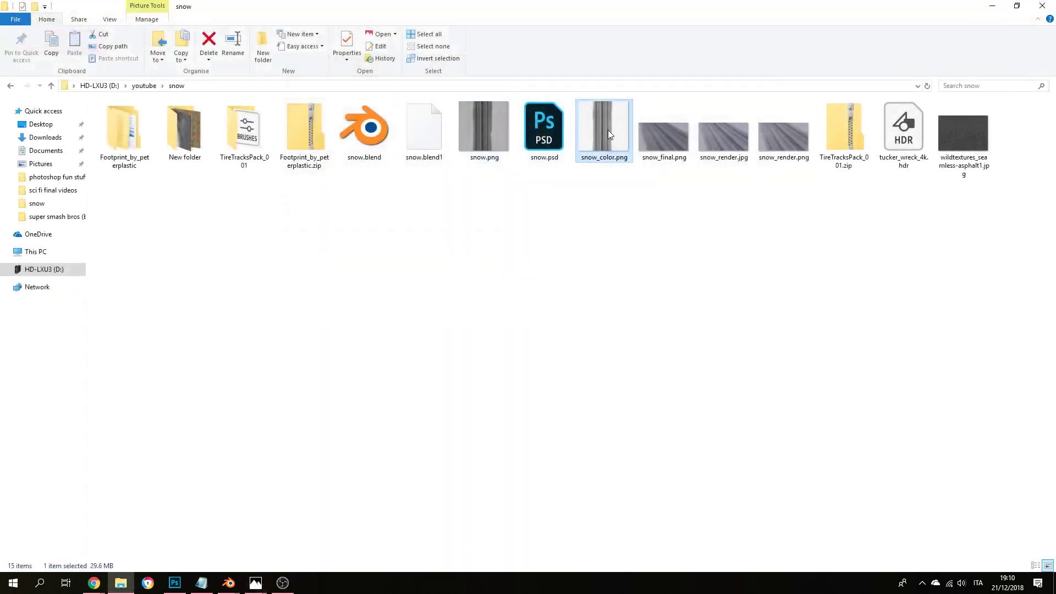
double_click(608, 129)
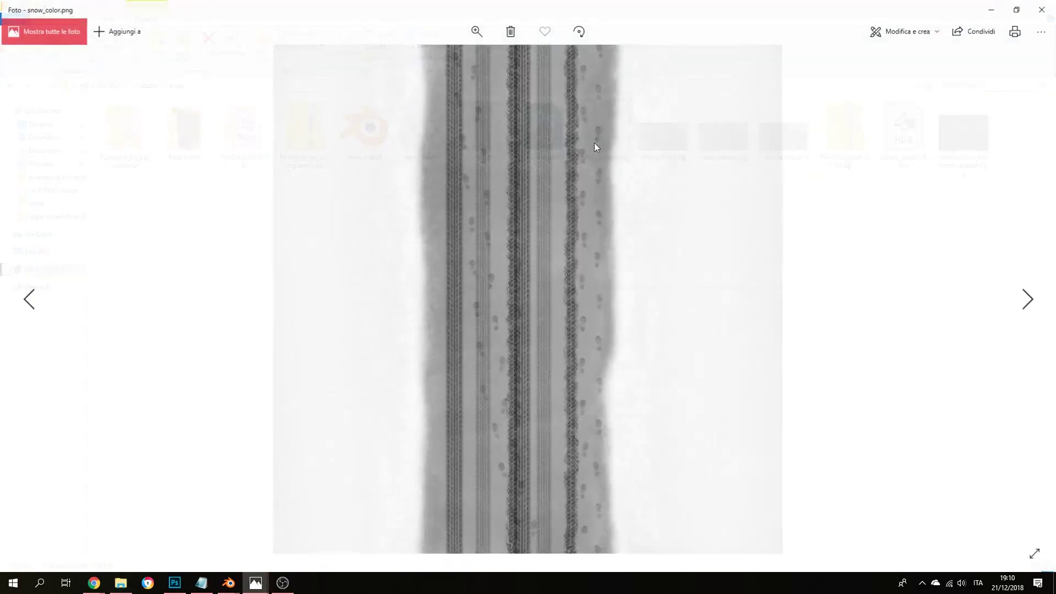
left_click(1046, 10)
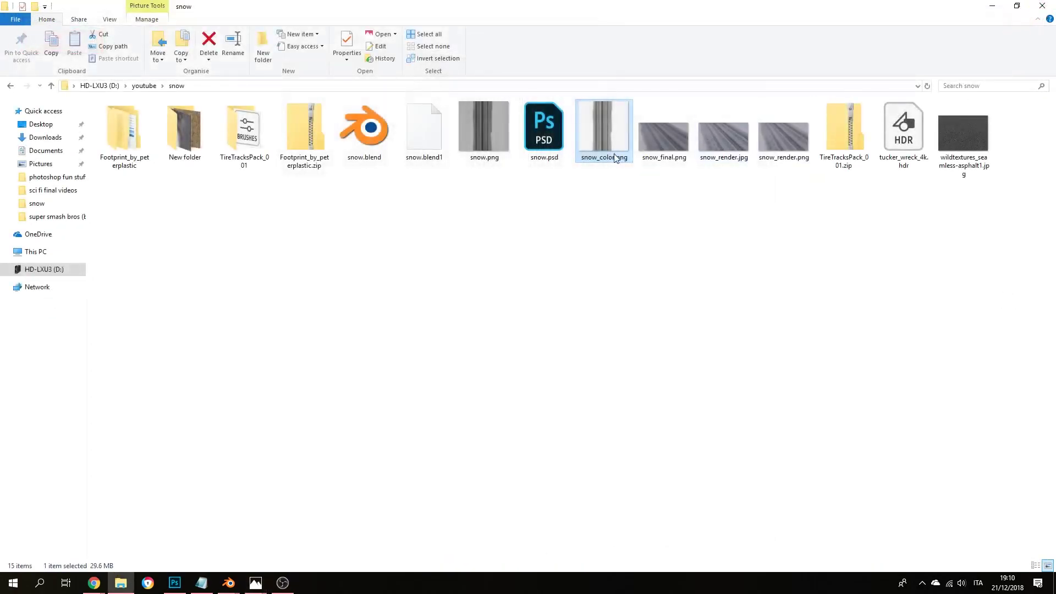
Step: Rename the snow.png texture file to snow.disp.png by inserting '.disp' before the extension
right_click(490, 147)
left_click(527, 451)
key("Right")
type("dis")
key("Left")
key("Left")
key("Left")
type(".")
key("Right")
key("Right")
key("Right")
type("p")
left_click(534, 204)
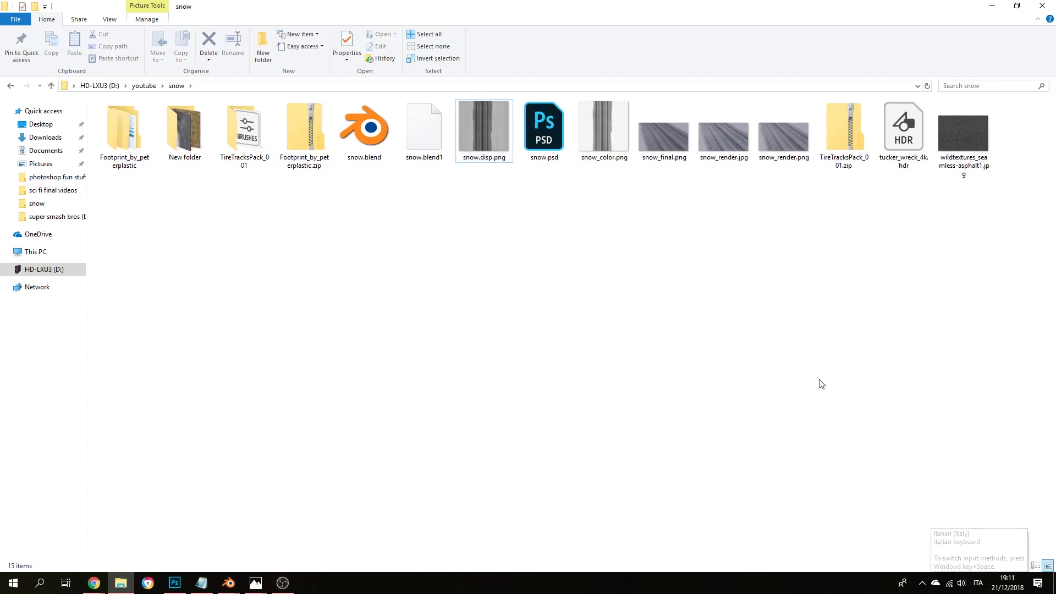
mouse_move(491, 133)
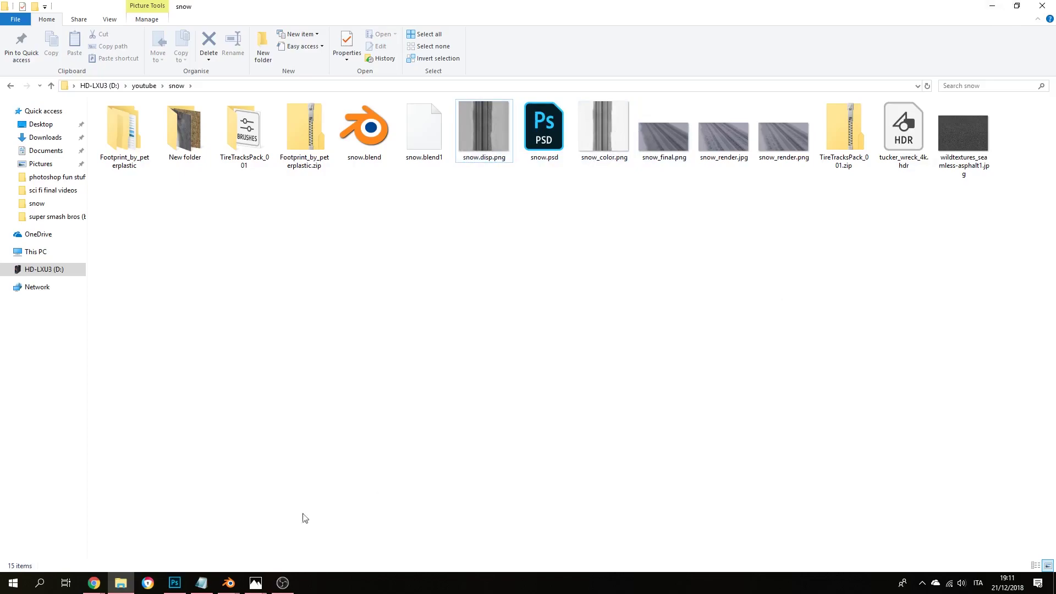
Step: Bring the browser window forward and go to the 3D School website (3dschool.learnworlds.com)
left_click(94, 584)
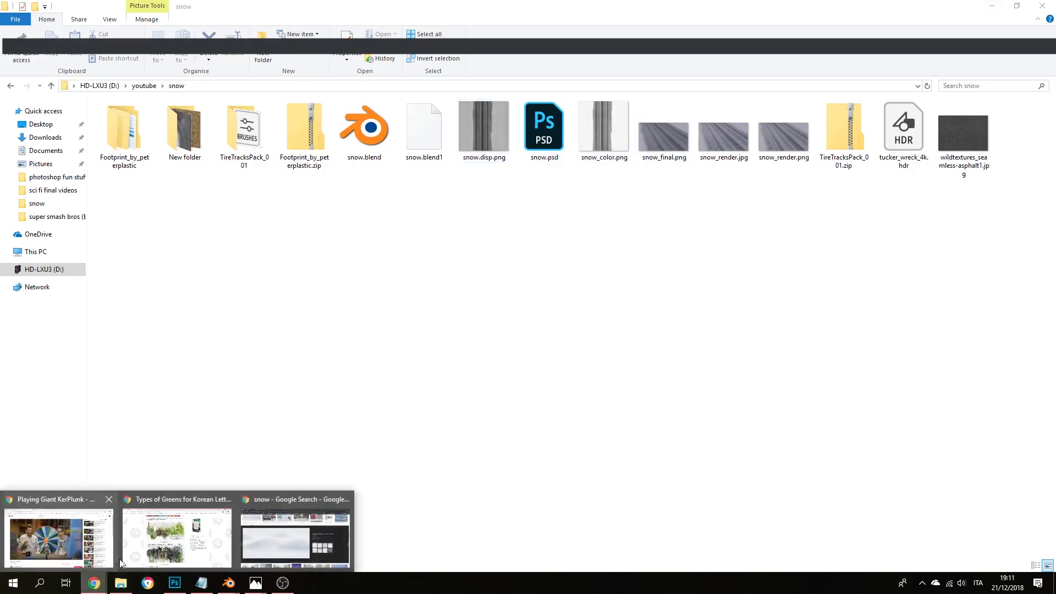
left_click(278, 529)
left_click(132, 28)
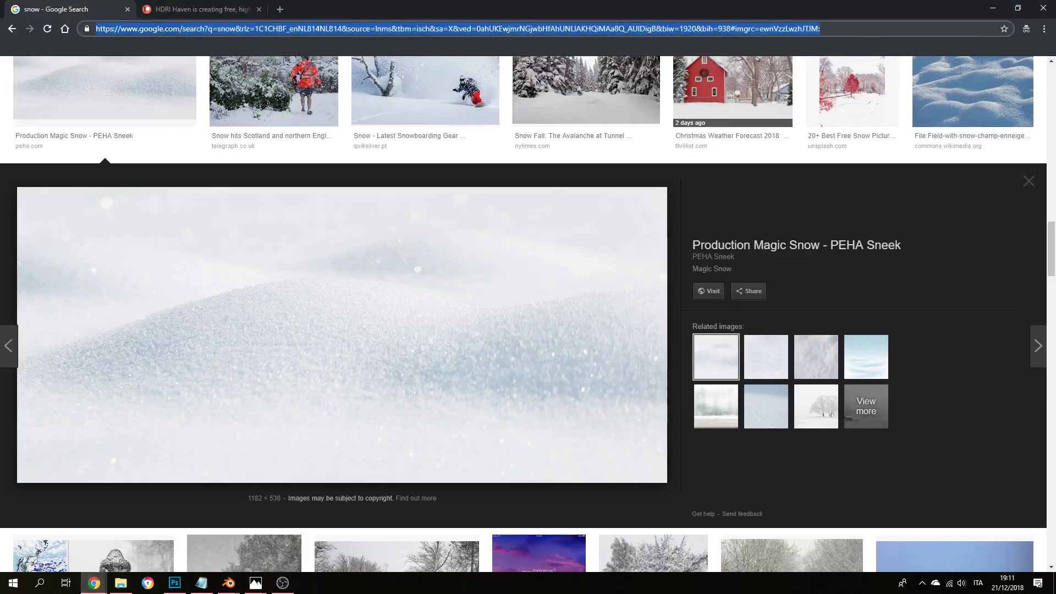
type("3d-")
key("Return")
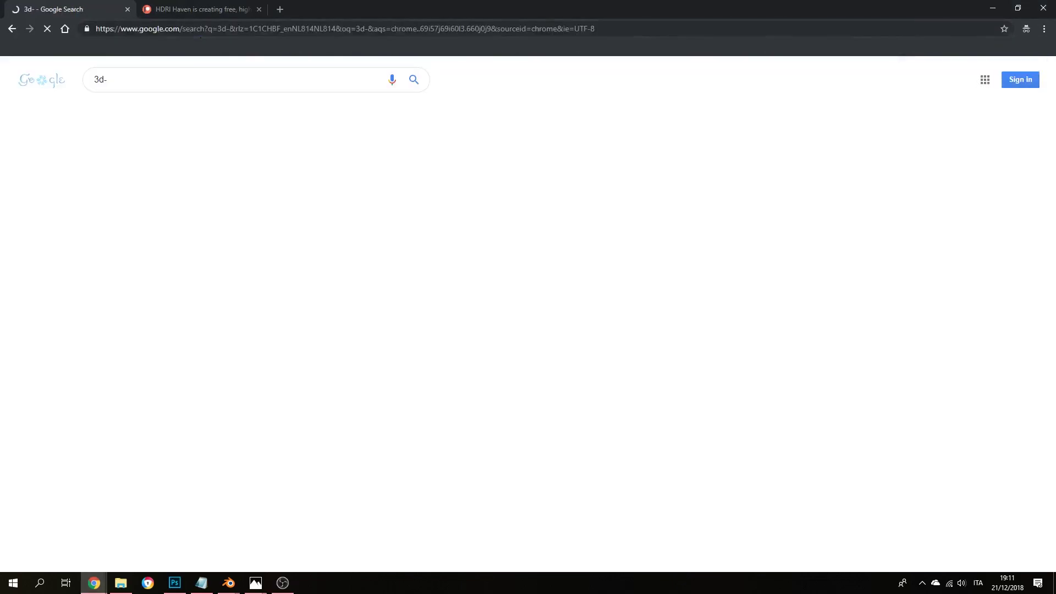
left_click(206, 27)
type("ed")
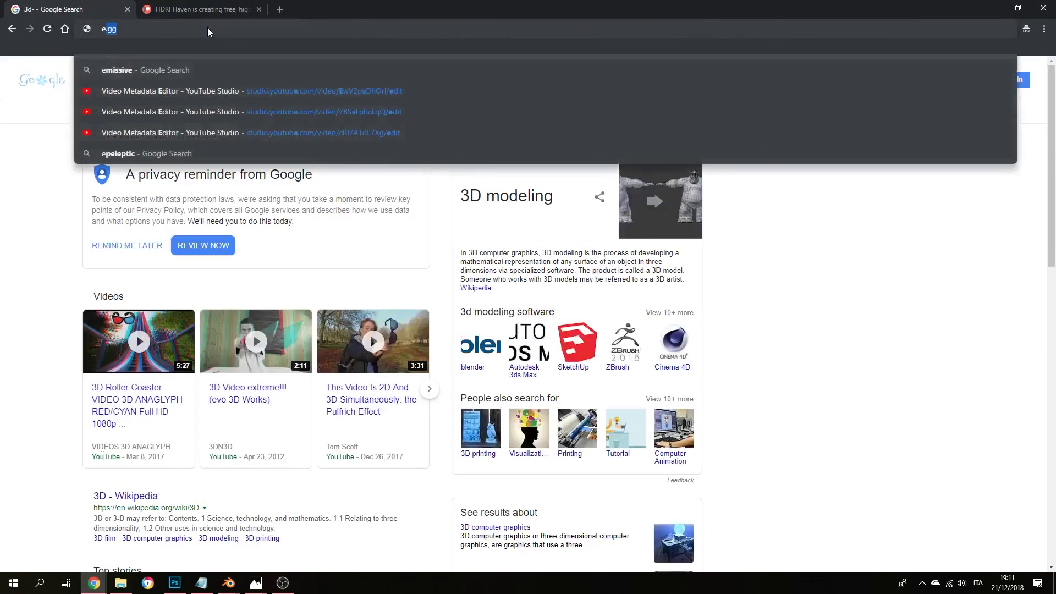
key("Escape")
type("3dschool.learnworlds")
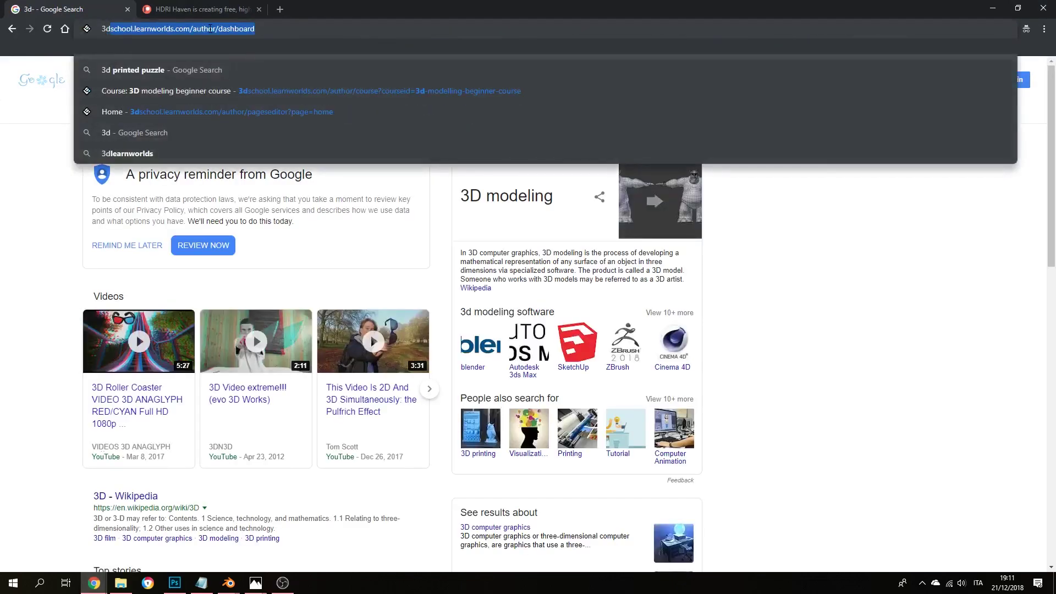
key("Return")
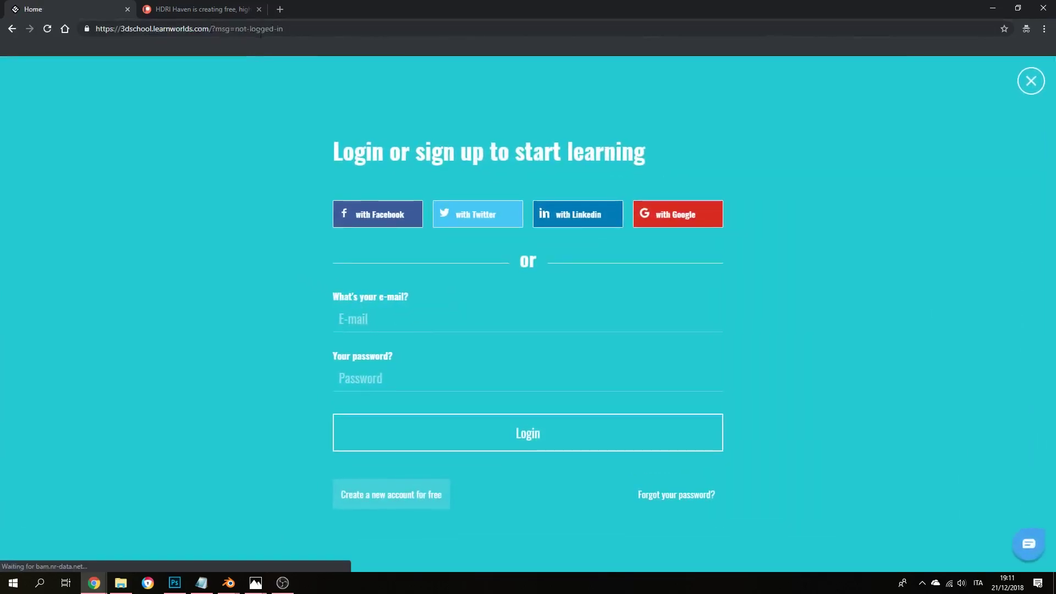
Step: Dismiss the login box, open the Super Smash Bros Bumper course from Courses, then minimise Chrome
left_click(1032, 81)
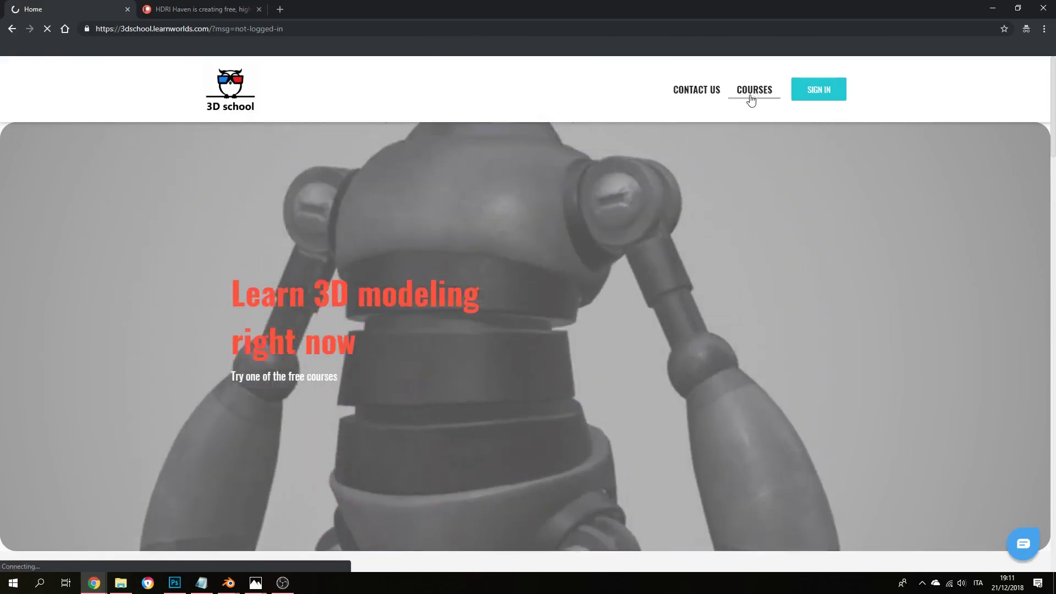
left_click(757, 97)
scroll(660, 341, "down", 3)
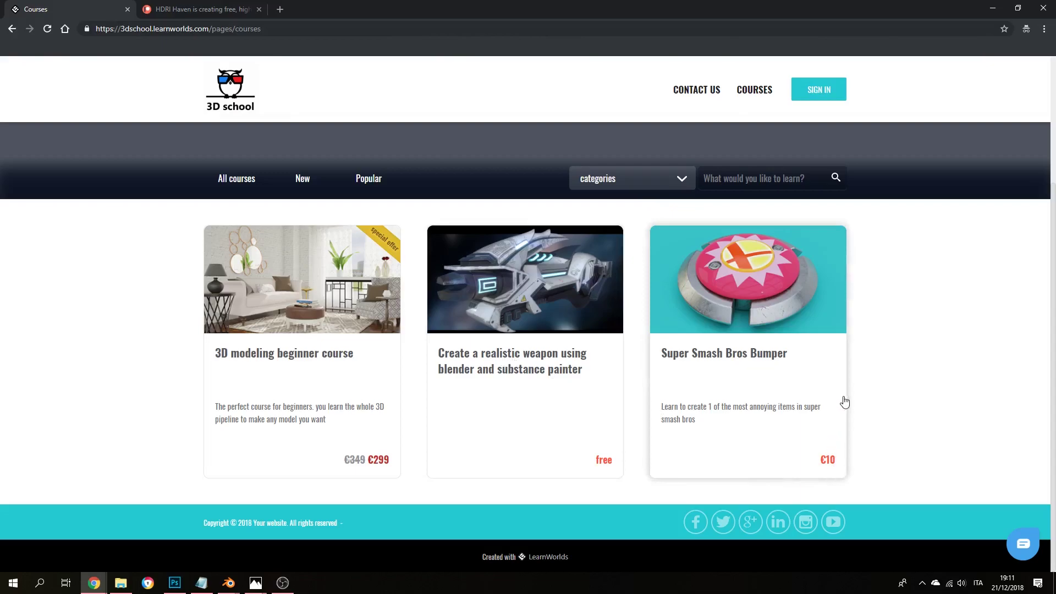
left_click(826, 395)
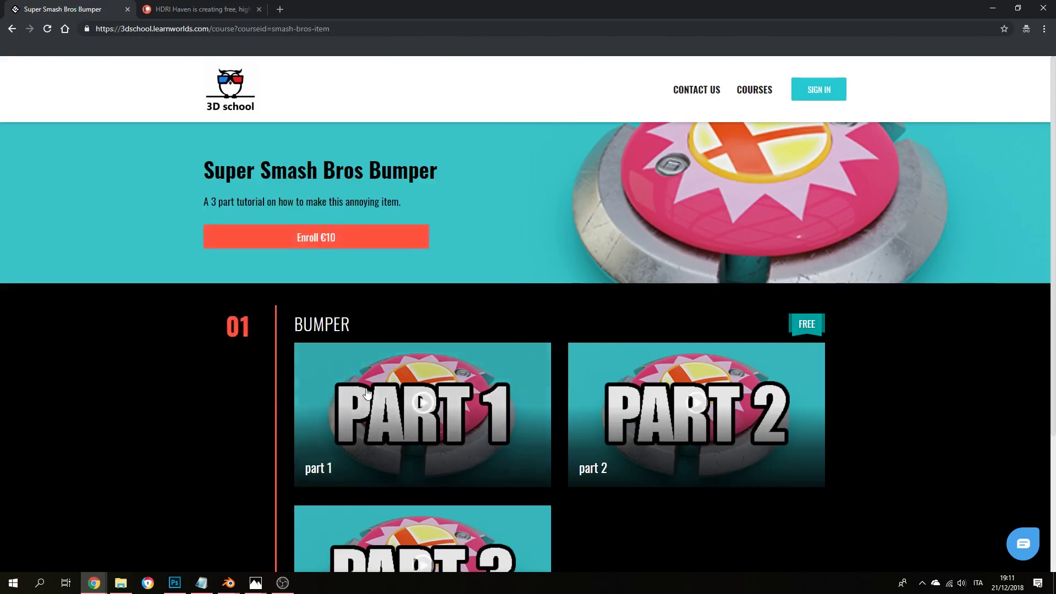
left_click(222, 8)
left_click(66, 8)
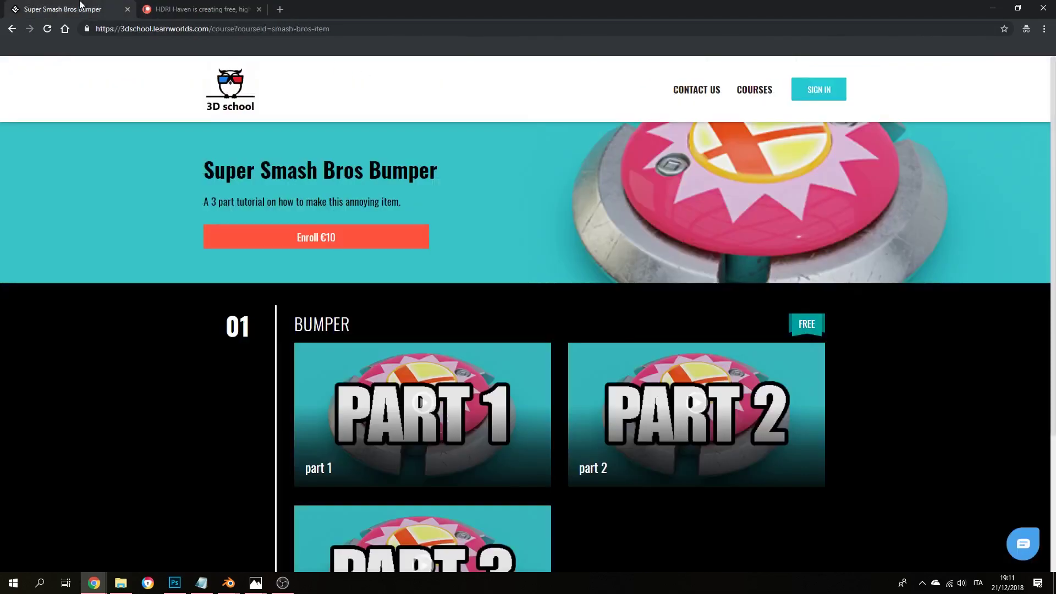
left_click(1000, 11)
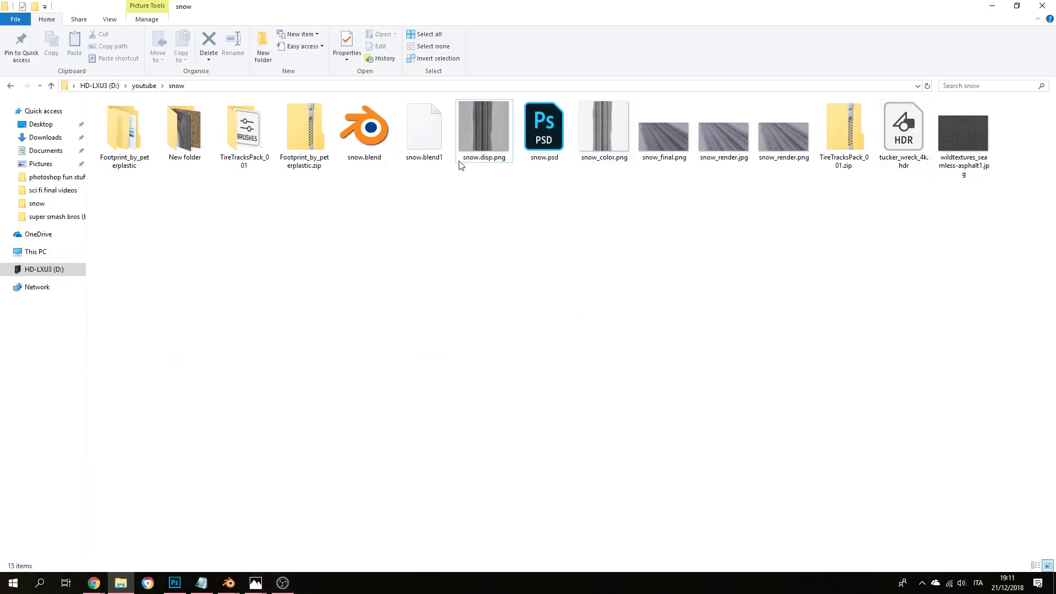
Step: Maximise the Blender window and delete the default cube
left_click(993, 7)
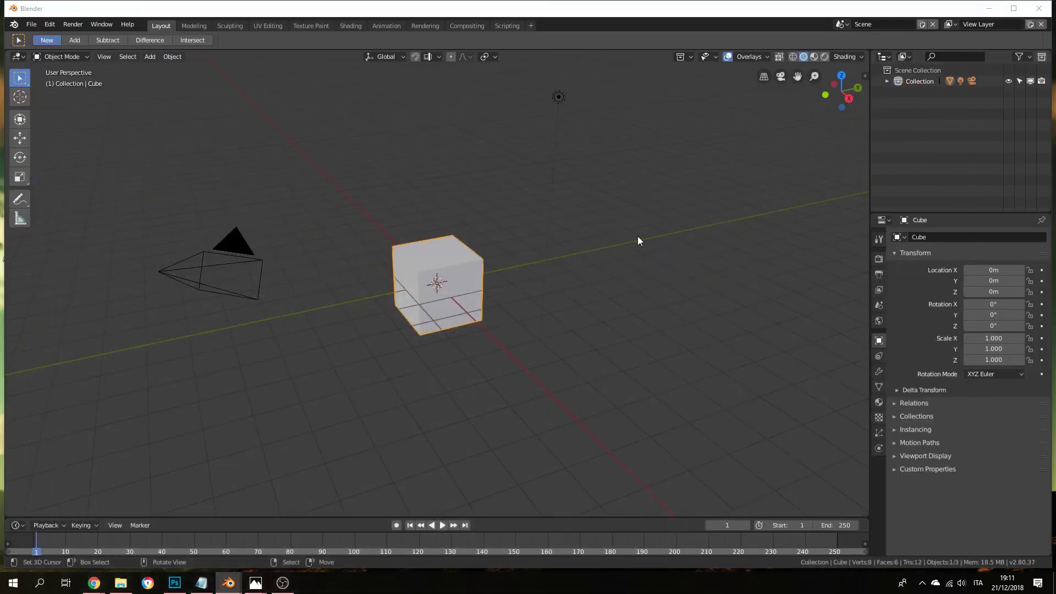
double_click(538, 8)
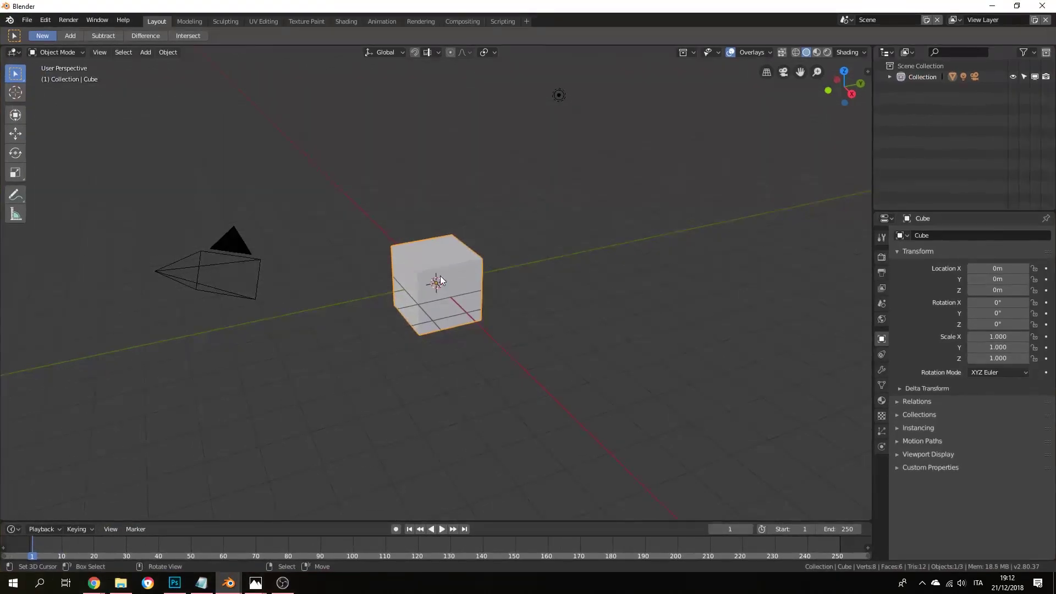
key("g")
key("Escape")
key("Delete")
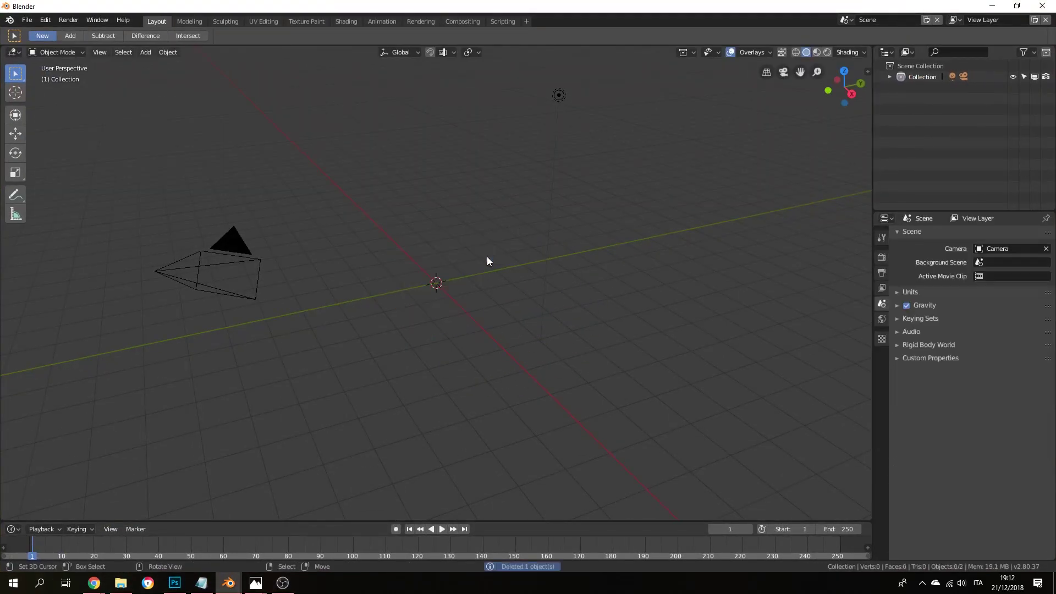
Step: Add a mesh plane at the origin and scale it by 4
key("shift+a")
mouse_move(481, 286)
left_click(521, 287)
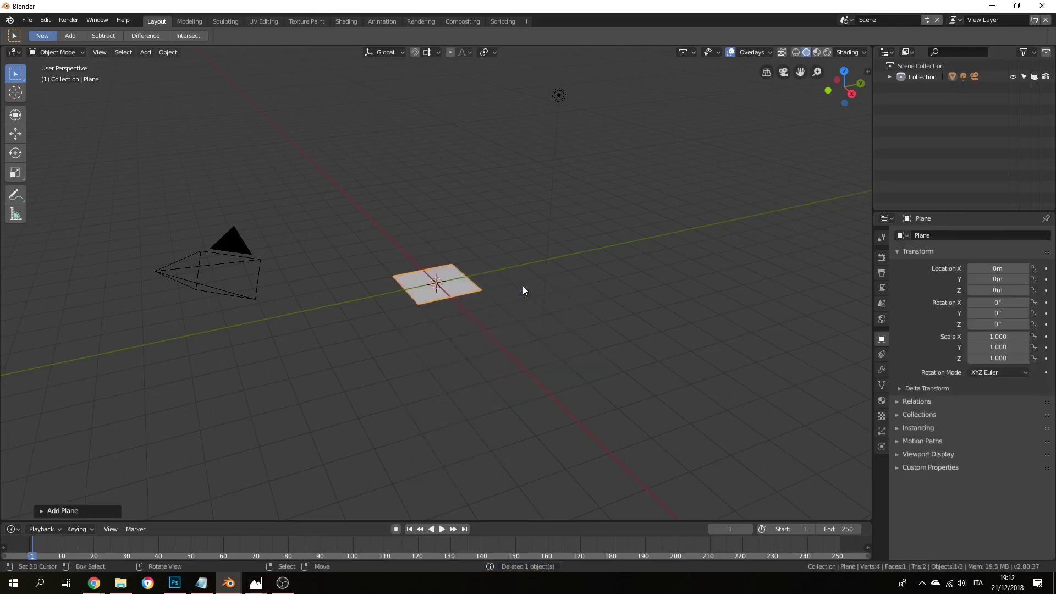
key("s")
key("4")
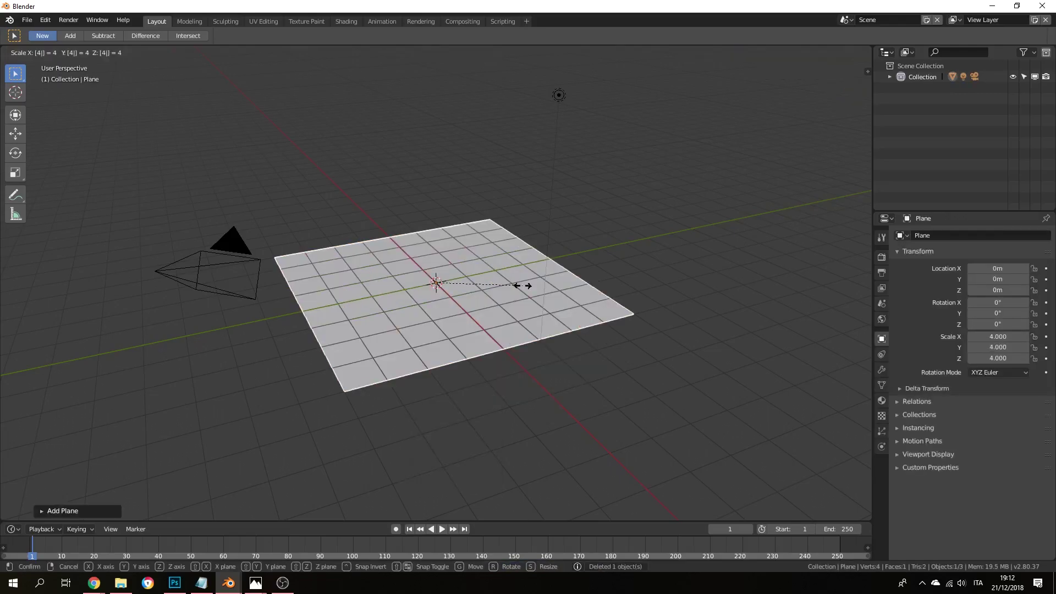
key("Return")
Step: Subdivide the plane's mesh four times in Edit Mode to get 256 faces, then return to Object Mode
middle_click_drag(560, 279, 524, 305)
scroll(513, 277, "up", 3)
right_click(513, 278)
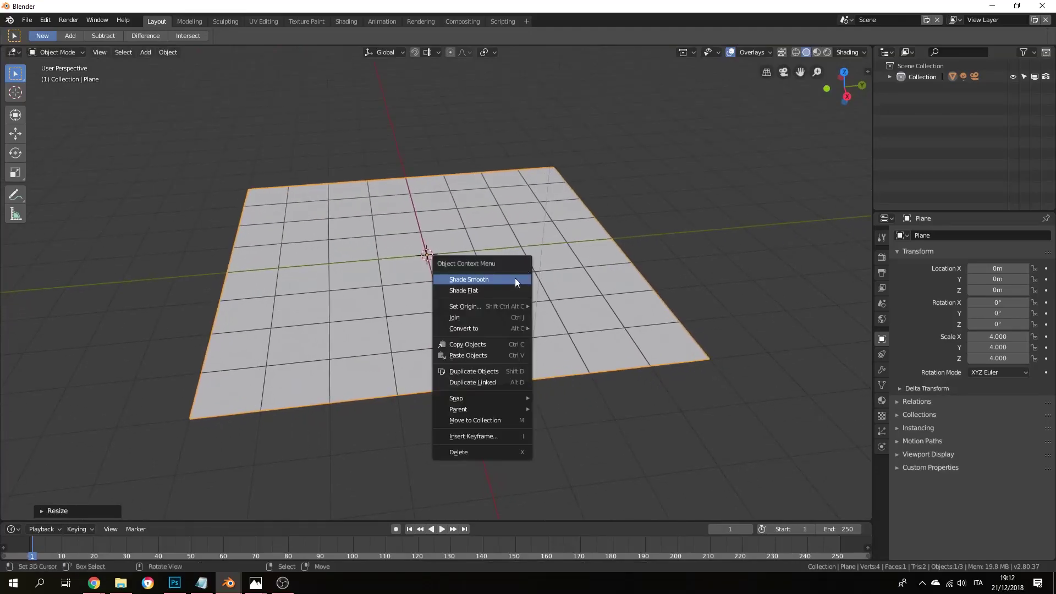
key("Tab")
right_click(523, 226)
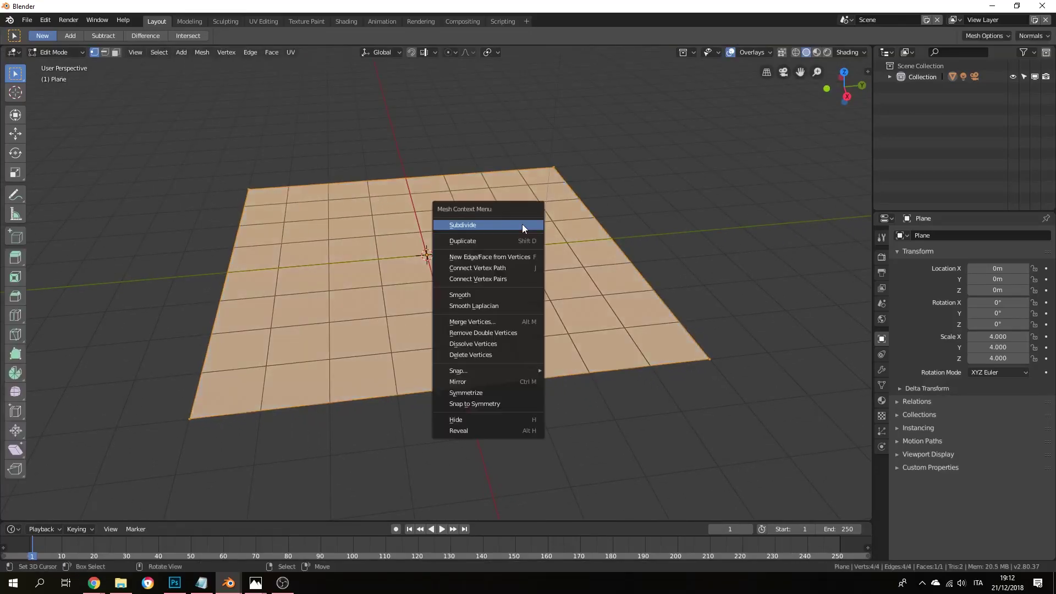
left_click(523, 226)
right_click(522, 226)
left_click(523, 225)
right_click(523, 225)
left_click(523, 225)
right_click(523, 224)
left_click(523, 224)
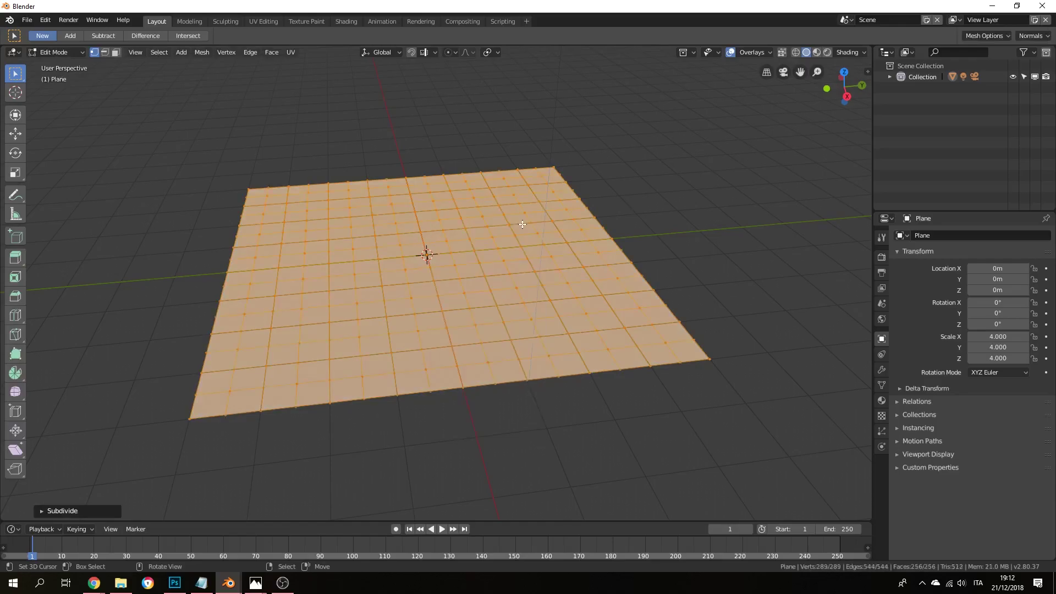
key("Tab")
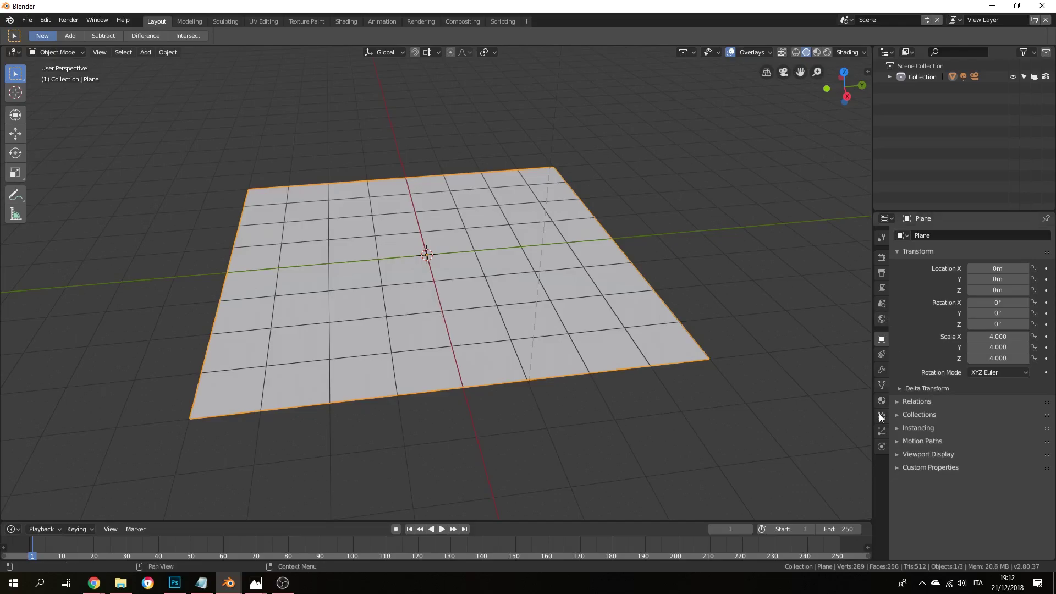
Step: Add a Subdivision Surface modifier to the plane with viewport level 4 and render level 6
left_click(882, 369)
left_click(920, 236)
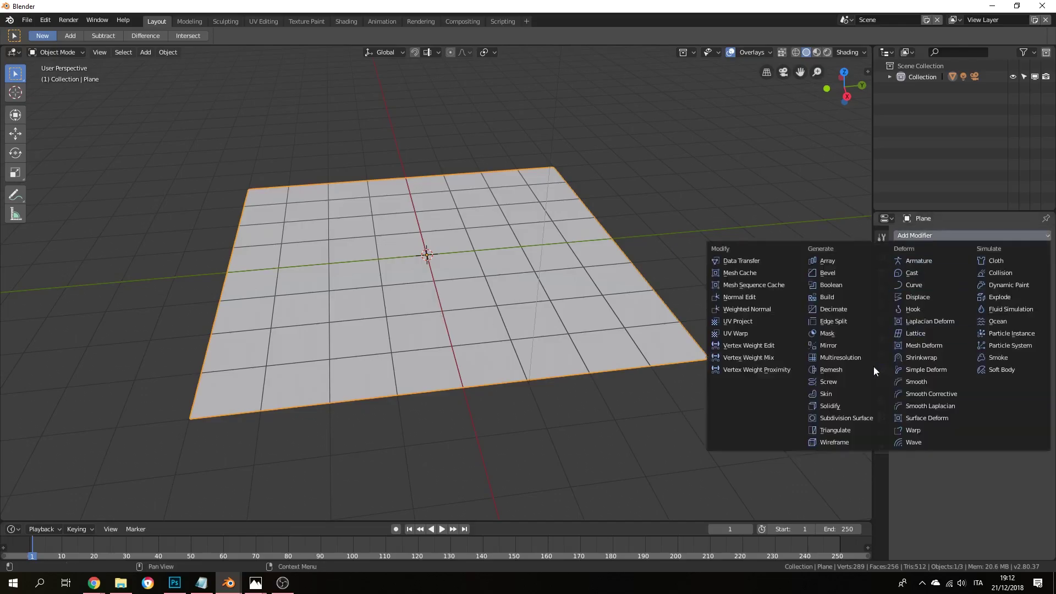
left_click(860, 413)
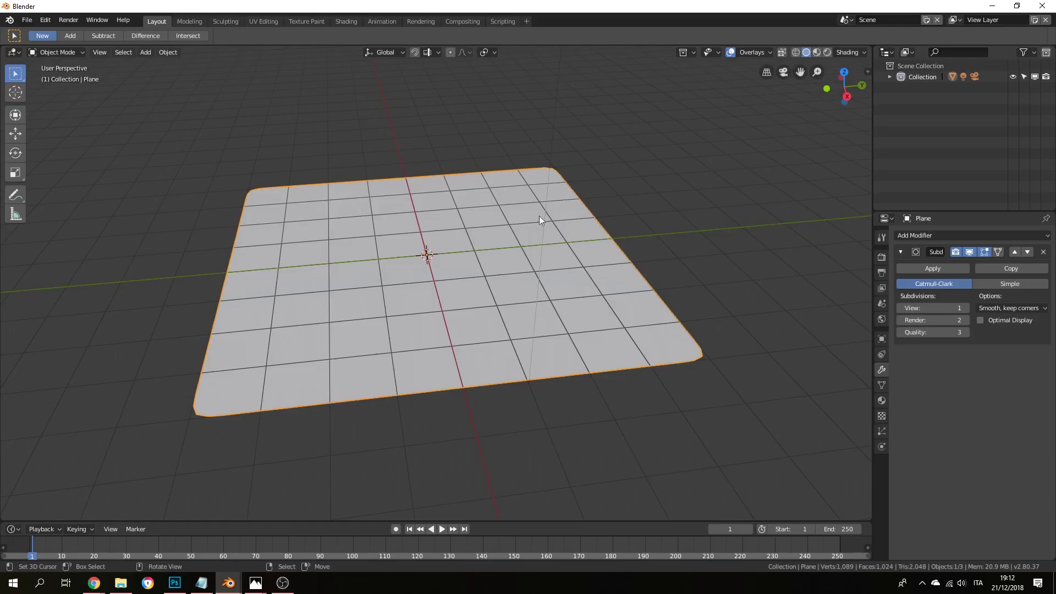
left_click(967, 310)
left_click(966, 309)
left_click(967, 309)
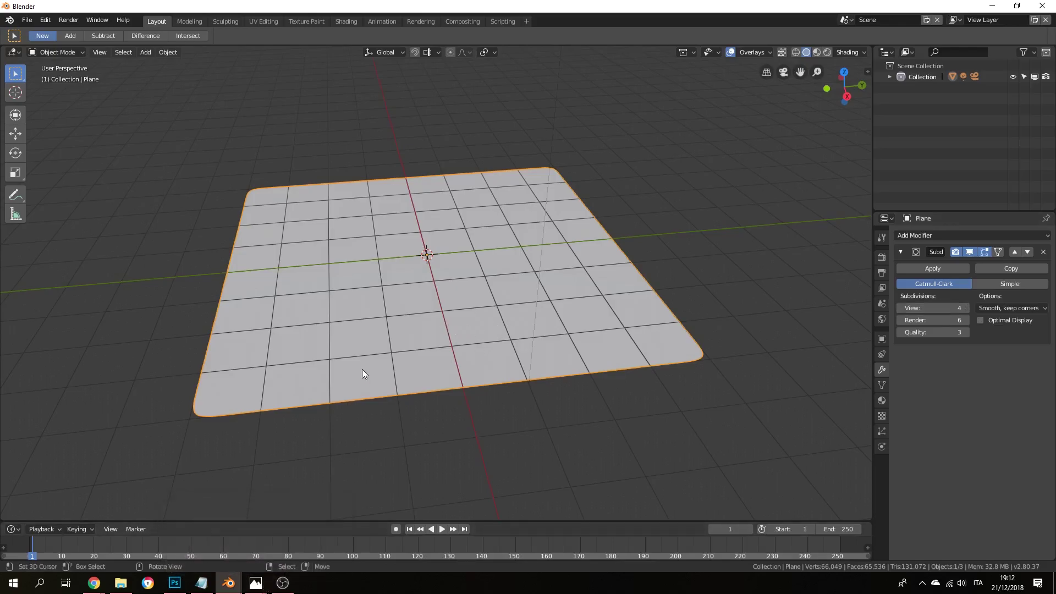
middle_click_drag(390, 345, 465, 315)
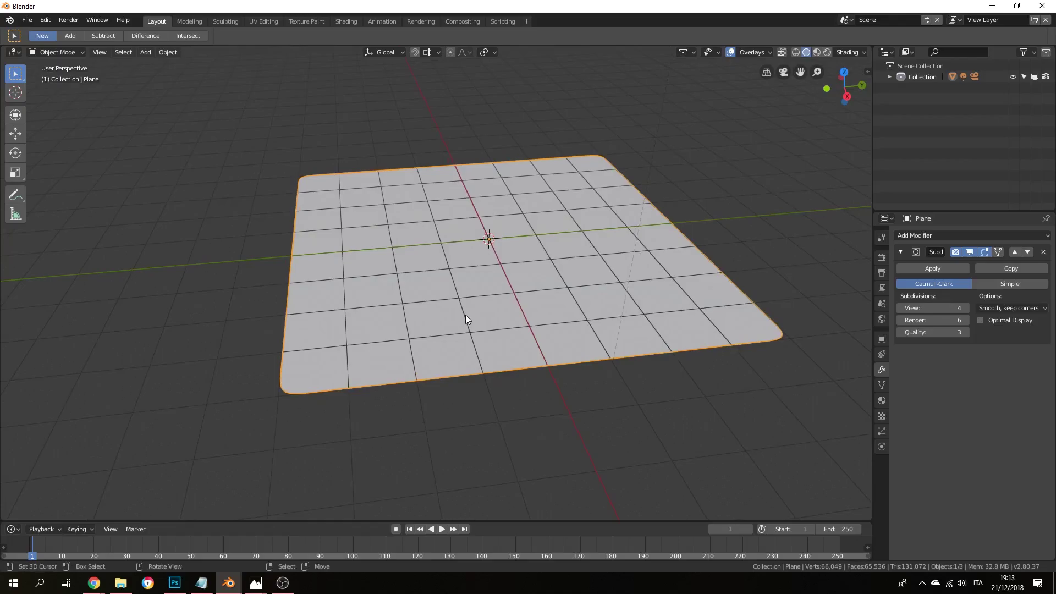
mouse_move(618, 337)
middle_mouse_down()
mouse_move(639, 306)
mouse_move(621, 339)
mouse_move(630, 309)
mouse_move(592, 312)
mouse_move(619, 320)
middle_mouse_up()
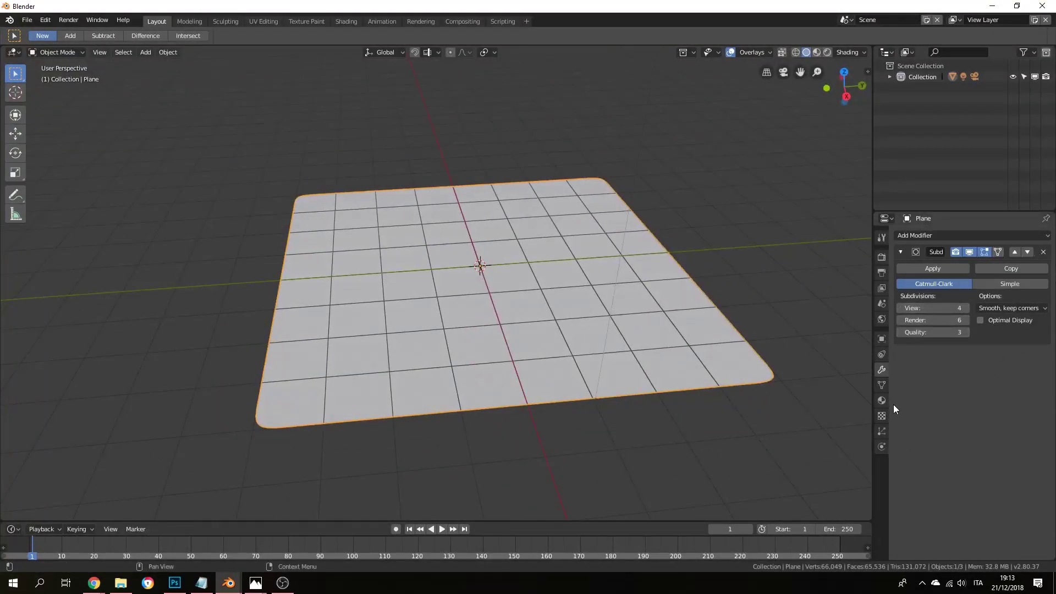
Step: Add a Displace modifier whose new image texture loads snow.disp.png from the snow folder
left_click(921, 234)
left_click(922, 298)
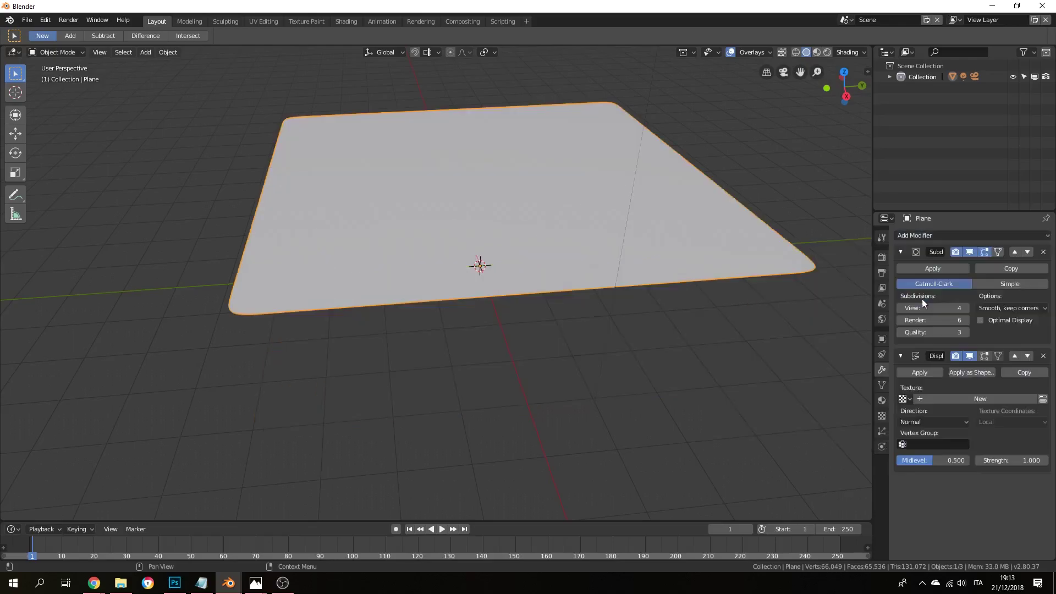
left_click(940, 398)
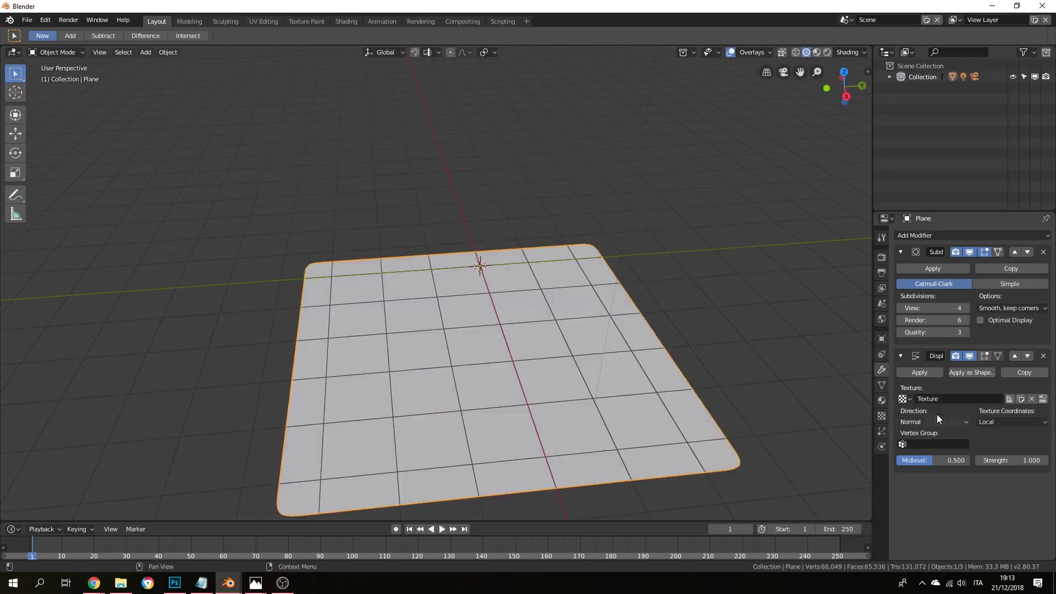
left_click(882, 416)
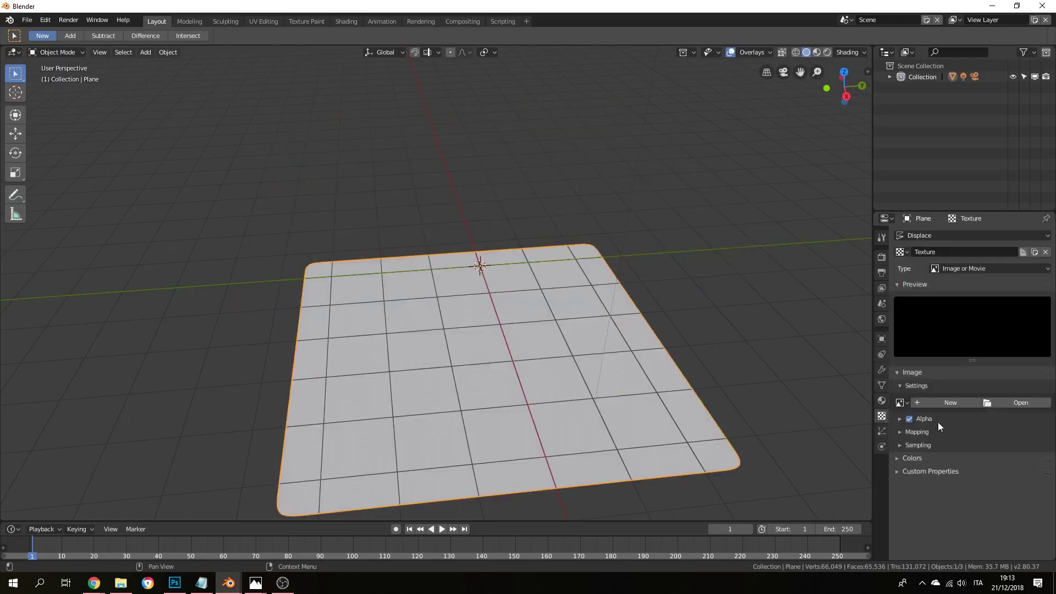
left_click(1021, 404)
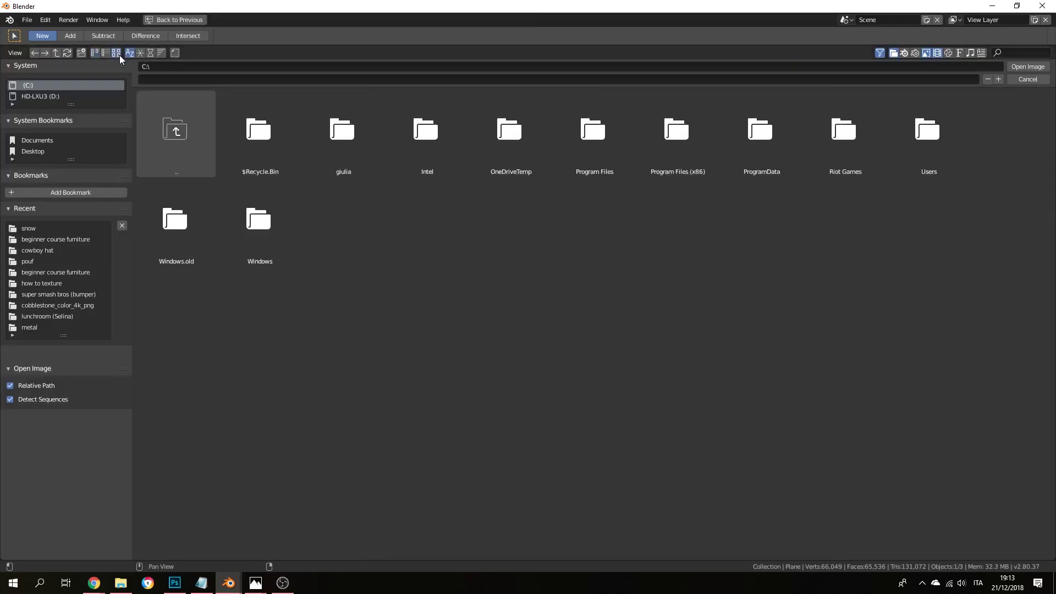
left_click(56, 230)
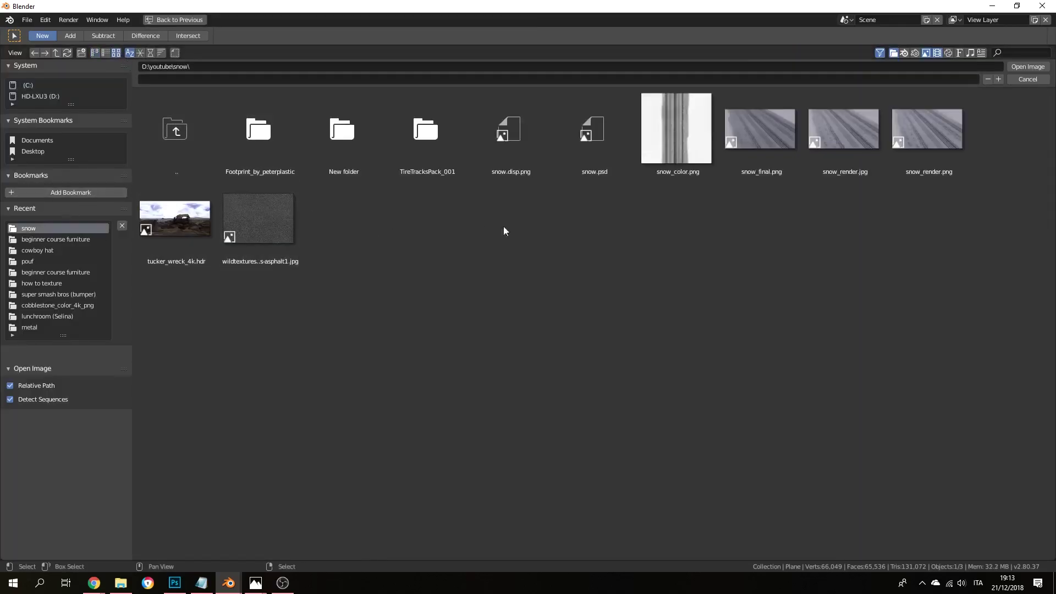
double_click(510, 122)
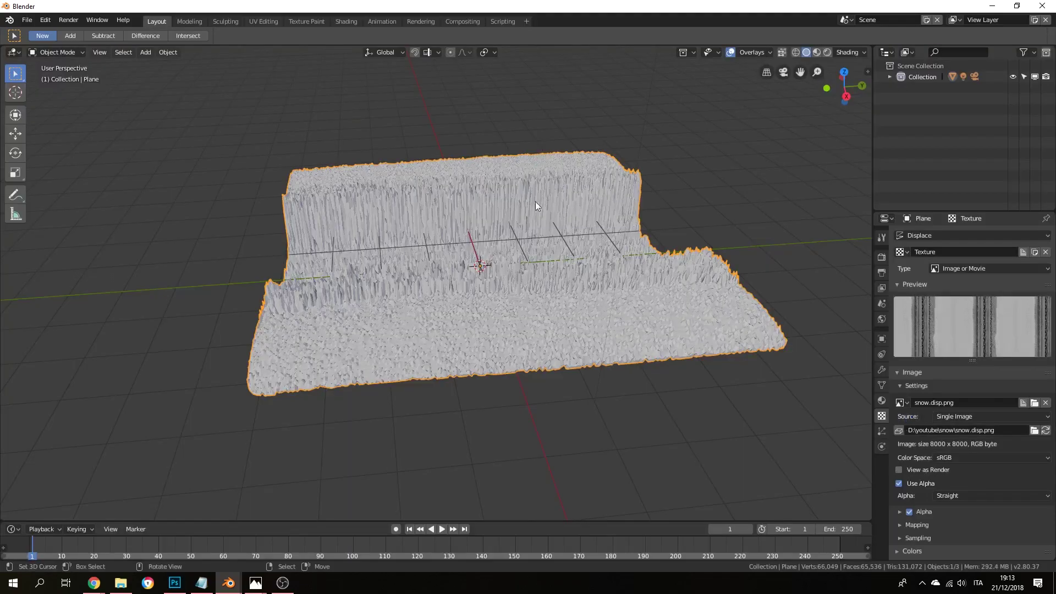
middle_click_drag(536, 206, 550, 358)
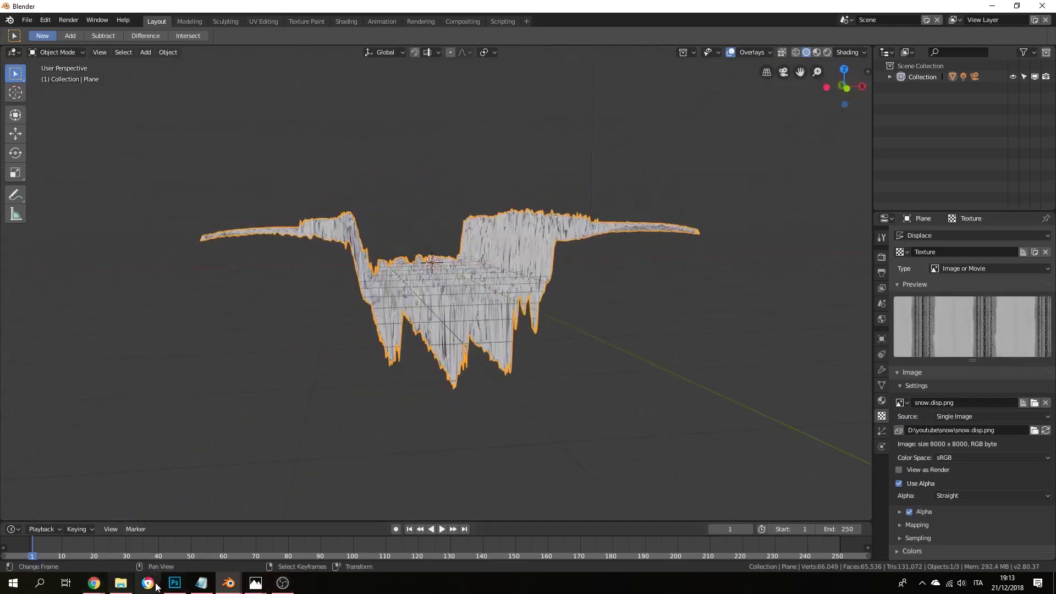
left_click(120, 583)
double_click(477, 123)
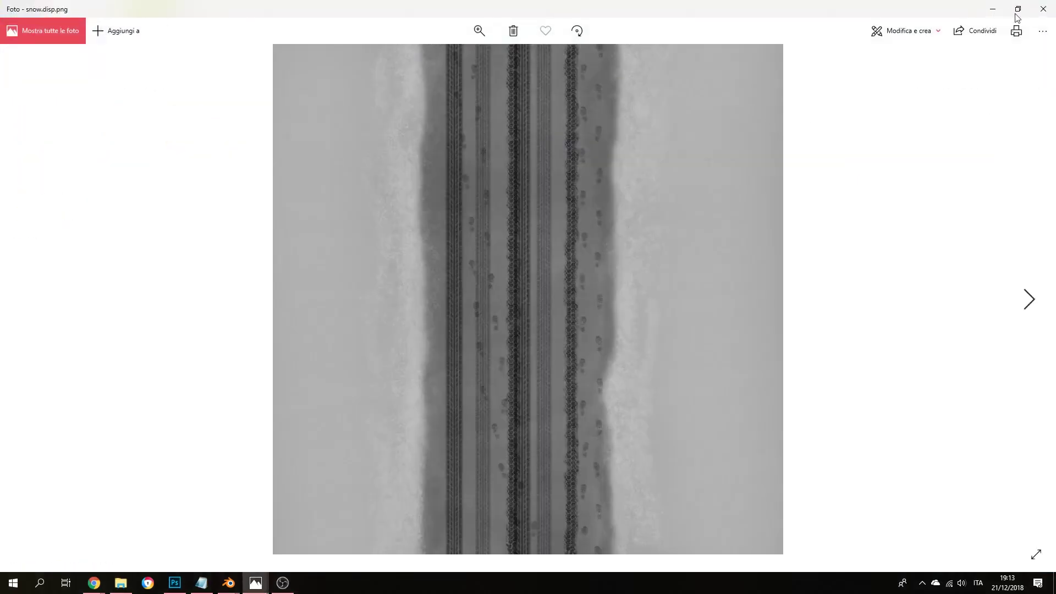
left_click(1017, 7)
left_click(992, 6)
left_click_drag(903, 104, 922, 110)
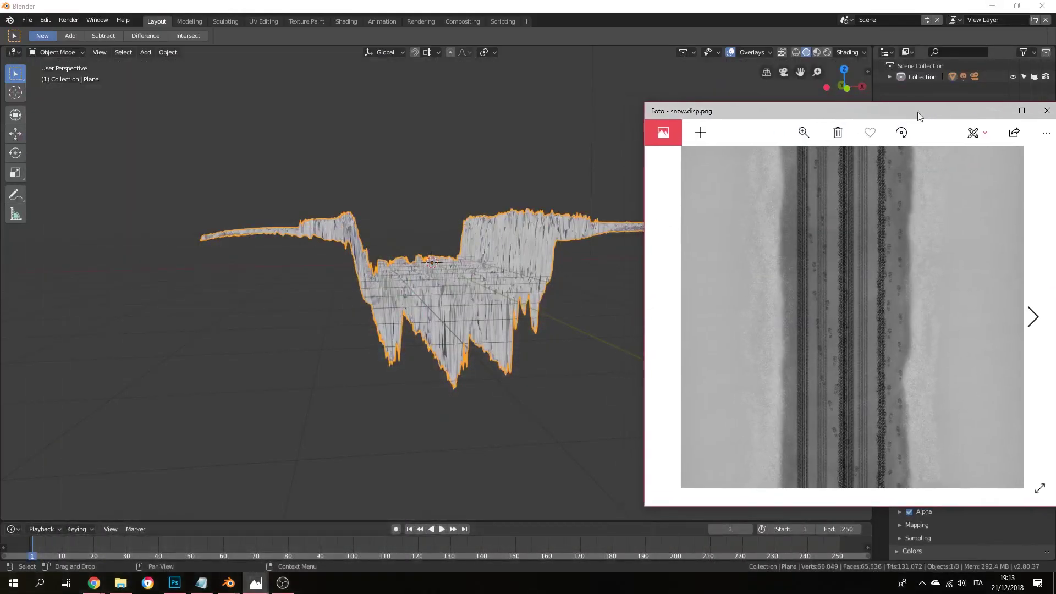
left_click(506, 174)
mouse_move(255, 582)
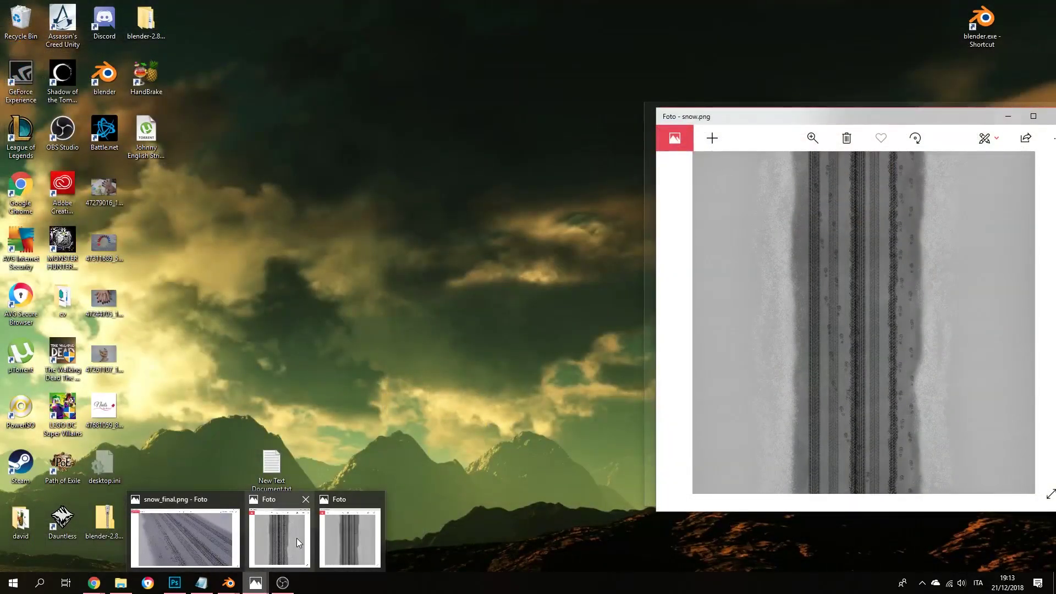
left_click(296, 538)
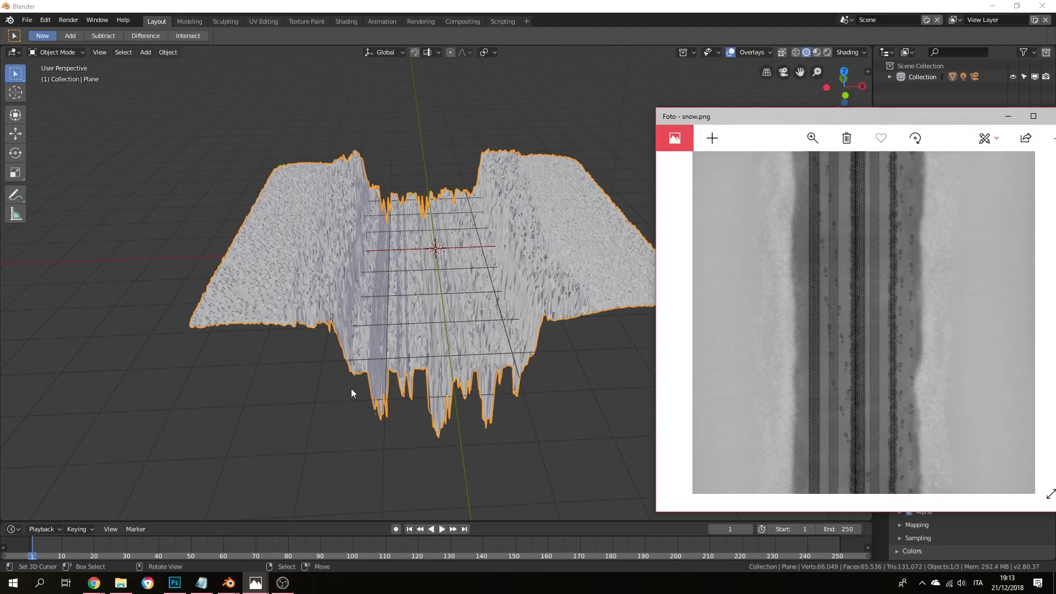
left_click_drag(989, 117, 840, 122)
left_click(938, 120)
scroll(943, 460, "down", 1)
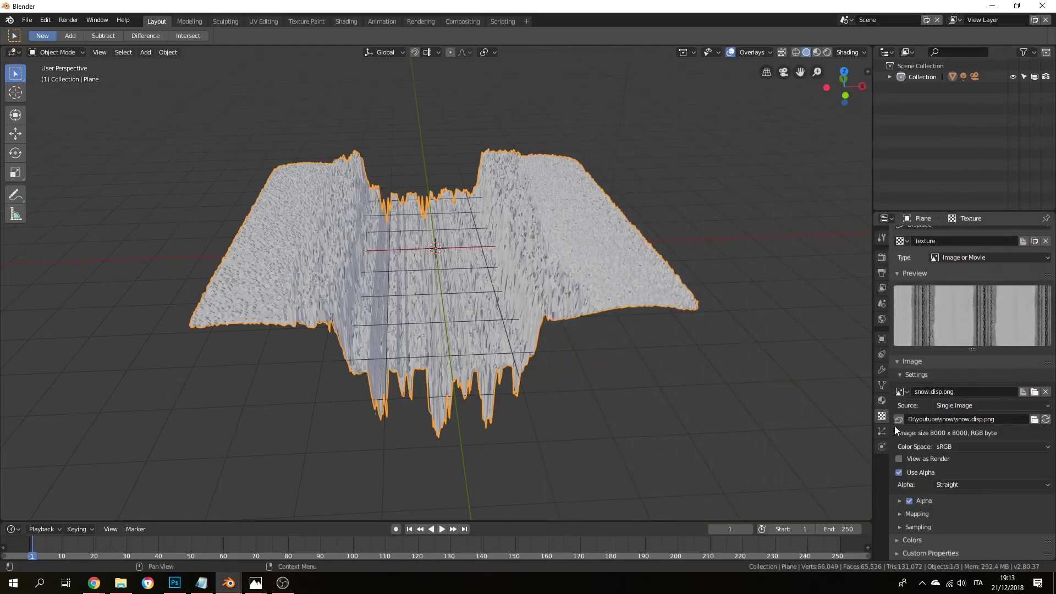
Step: Lower the Displace modifier strength to 0.02
left_click(882, 371)
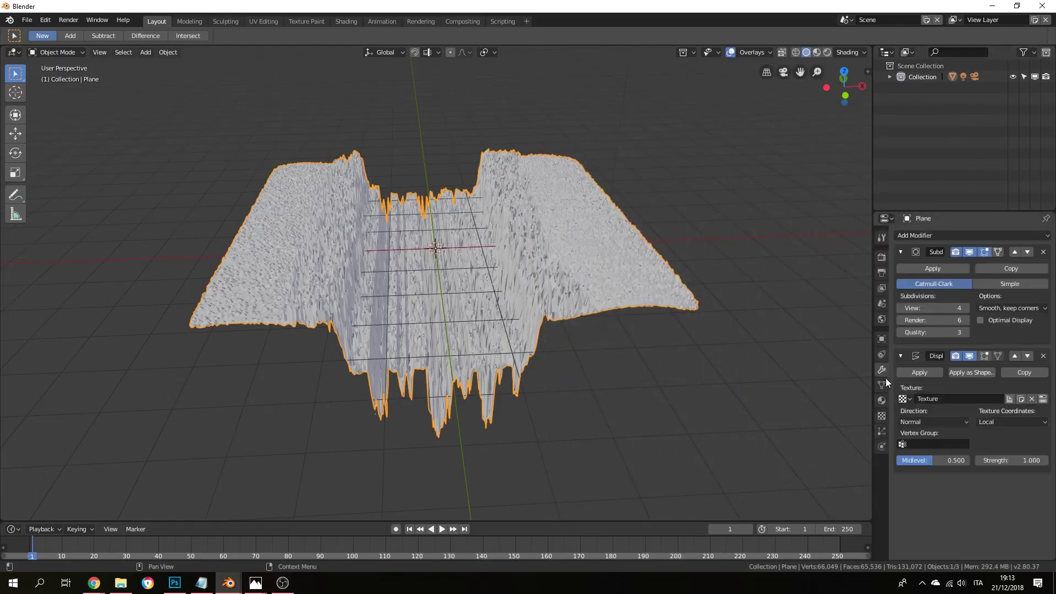
left_click(1013, 460)
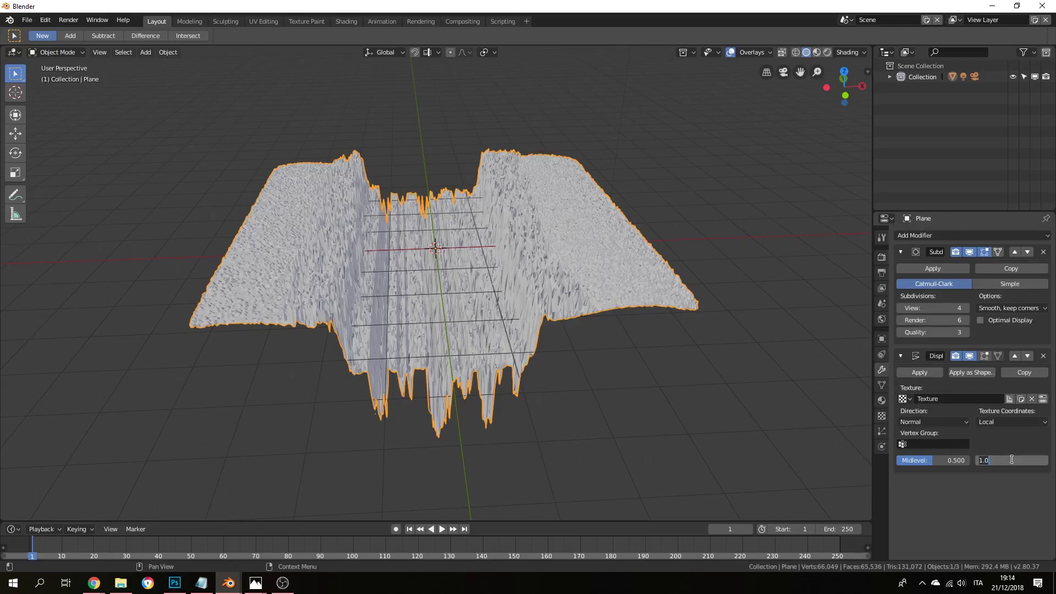
type(".02")
key("Return")
middle_click_drag(592, 328, 441, 273)
Step: Apply Shade Smooth to the plane
right_click(431, 276)
left_click(432, 276)
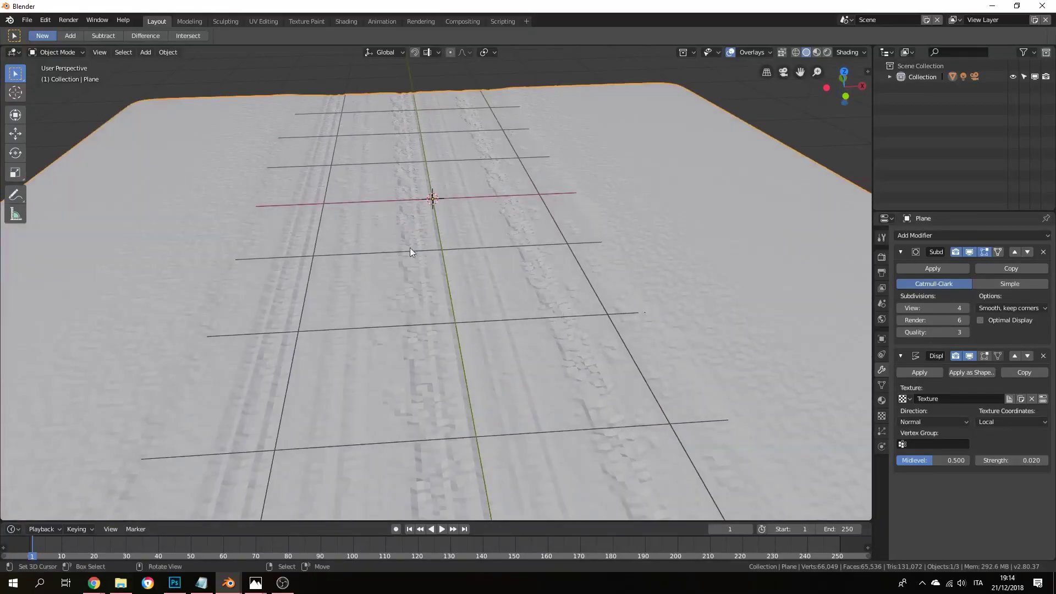
right_click(422, 254)
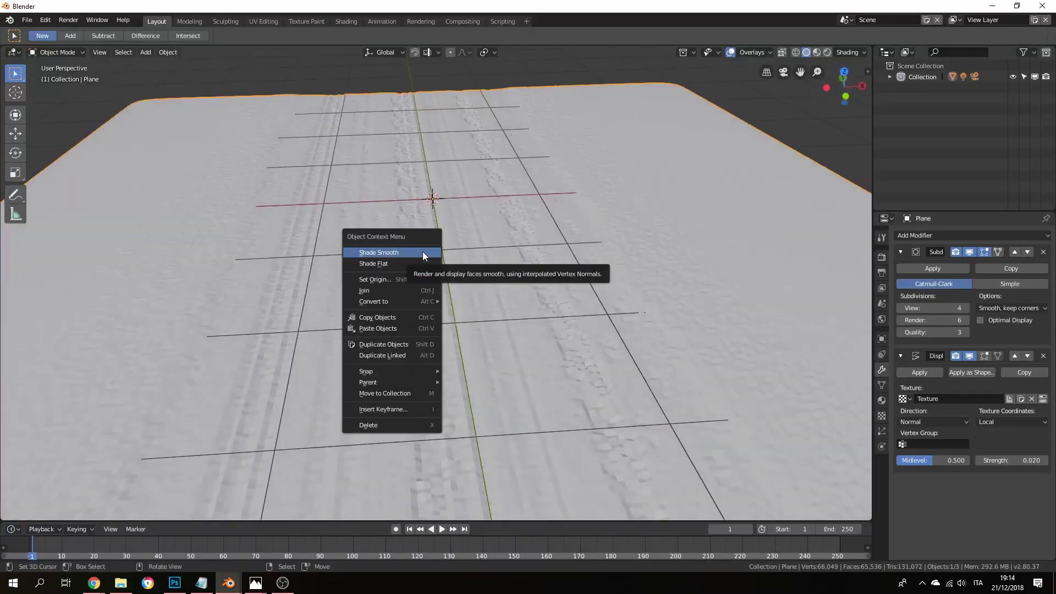
left_click(422, 253)
scroll(425, 254, "down", 3)
middle_click_drag(463, 259, 483, 327)
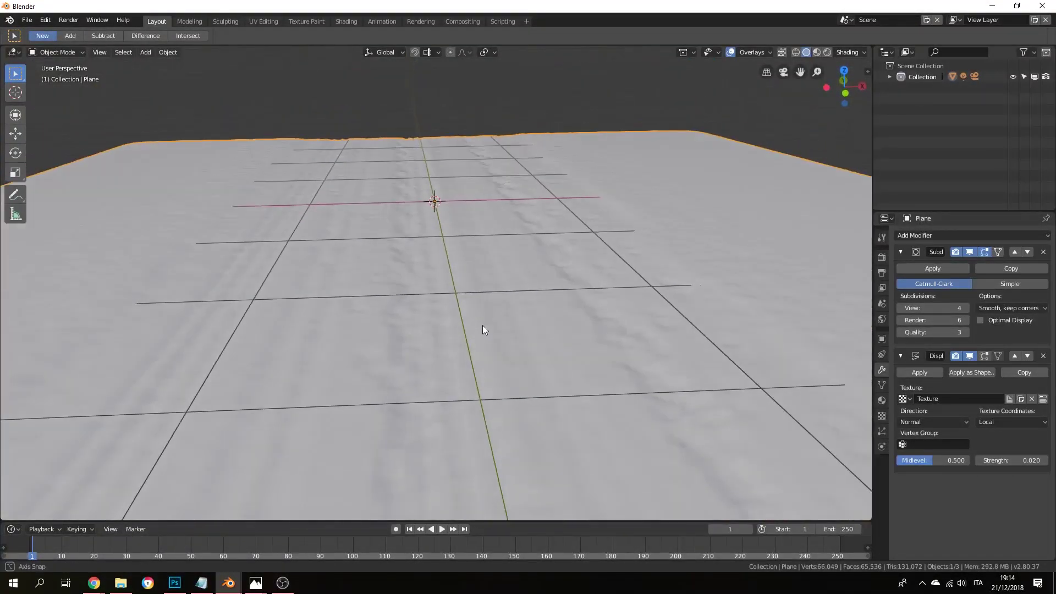
Step: Try different viewport subdivision levels, ending at 6, and inspect the tracks from a low angle
left_click(901, 309)
left_click(900, 308)
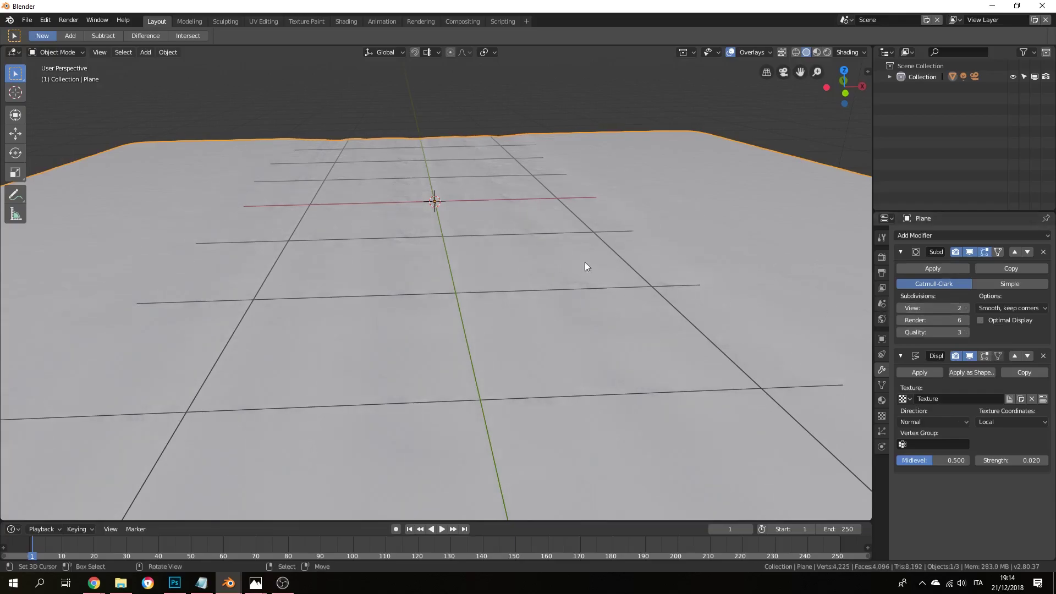
left_click(966, 309)
left_click(965, 308)
left_click(966, 308)
left_click(966, 308)
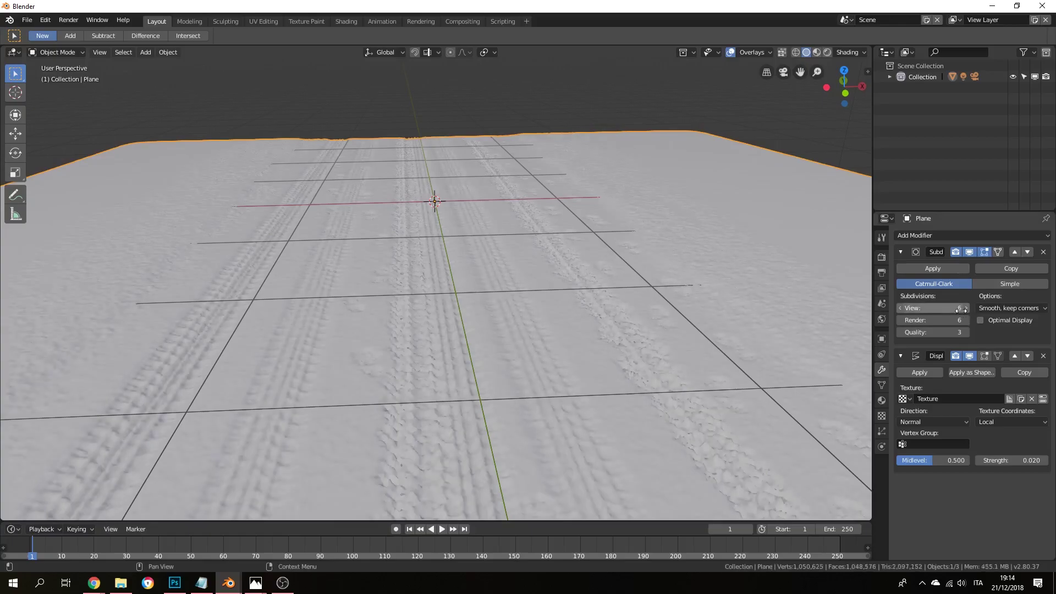
middle_click_drag(616, 387, 666, 337)
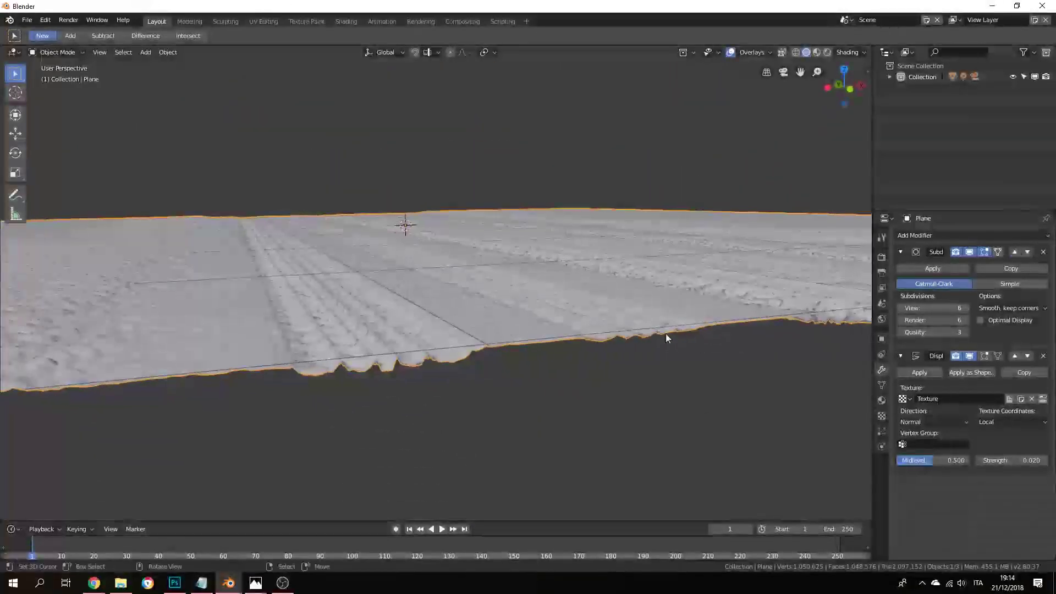
Step: Set Displace strength to 0.015 and viewport subdivision to 5, then enlarge the lower editor area
left_click(1022, 461)
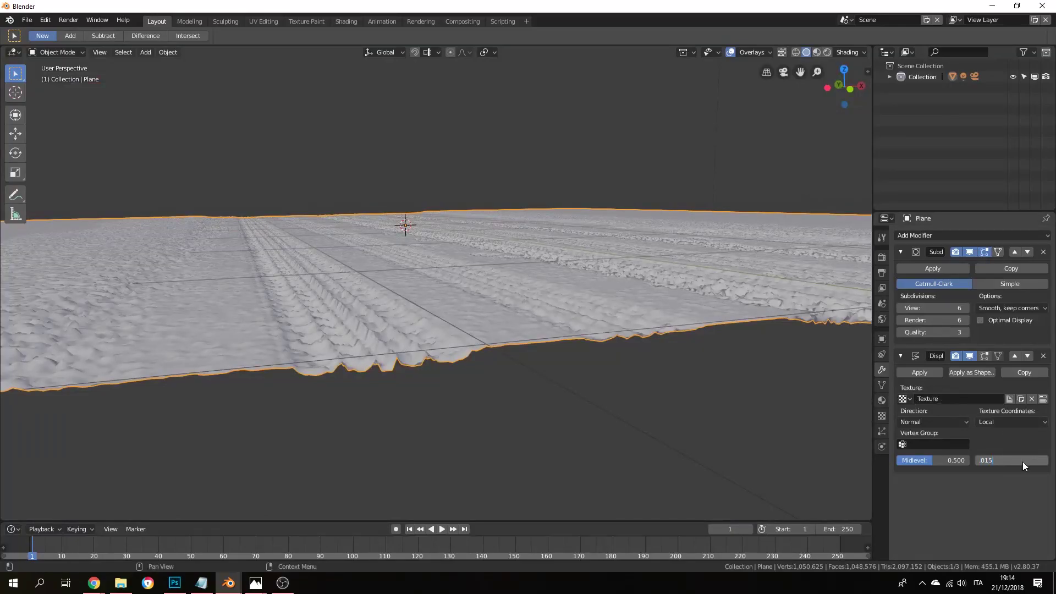
key("Return")
middle_click_drag(517, 366, 544, 300)
scroll(601, 282, "up", 3)
left_click(901, 309)
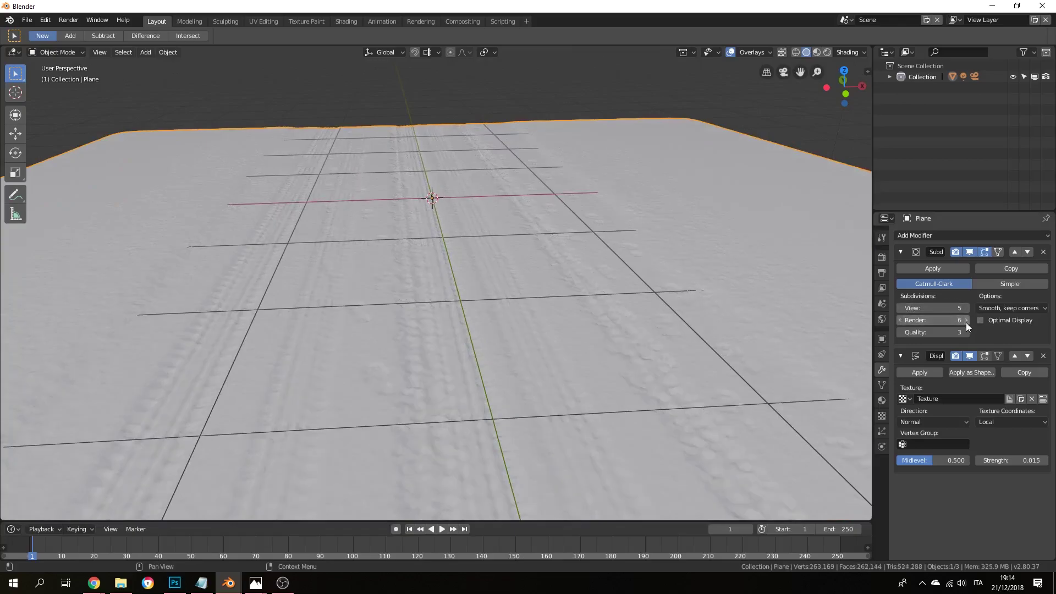
middle_click_drag(776, 300, 493, 261)
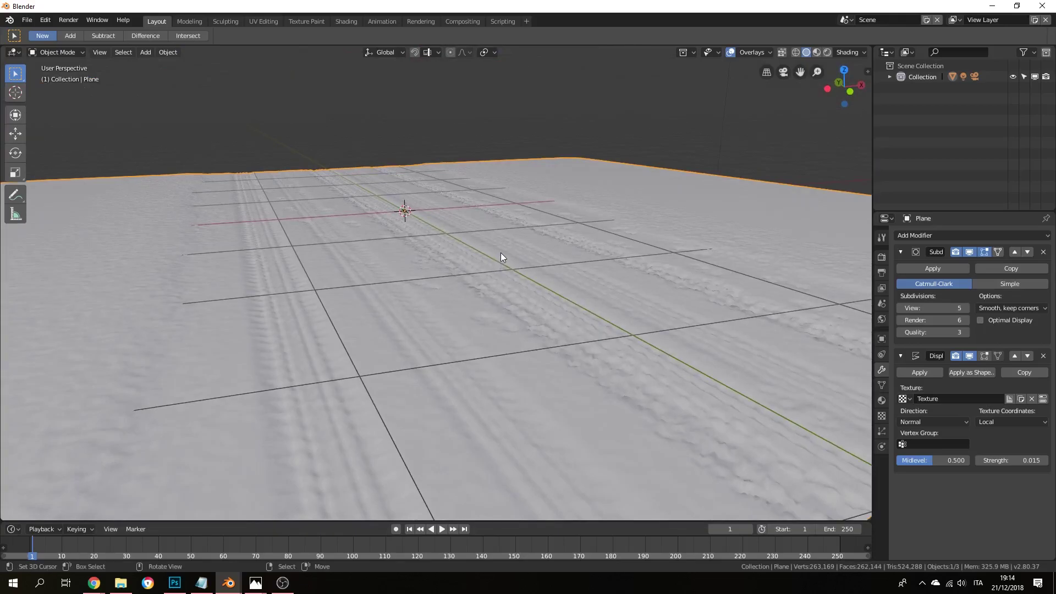
scroll(479, 295, "down", 5)
scroll(474, 242, "up", 2)
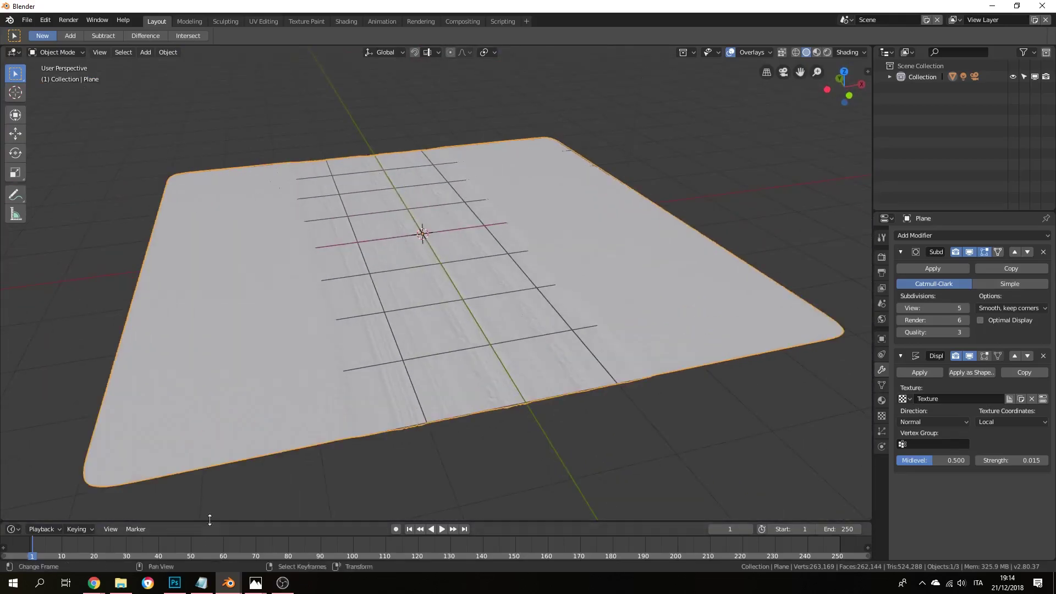
left_click_drag(223, 522, 221, 367)
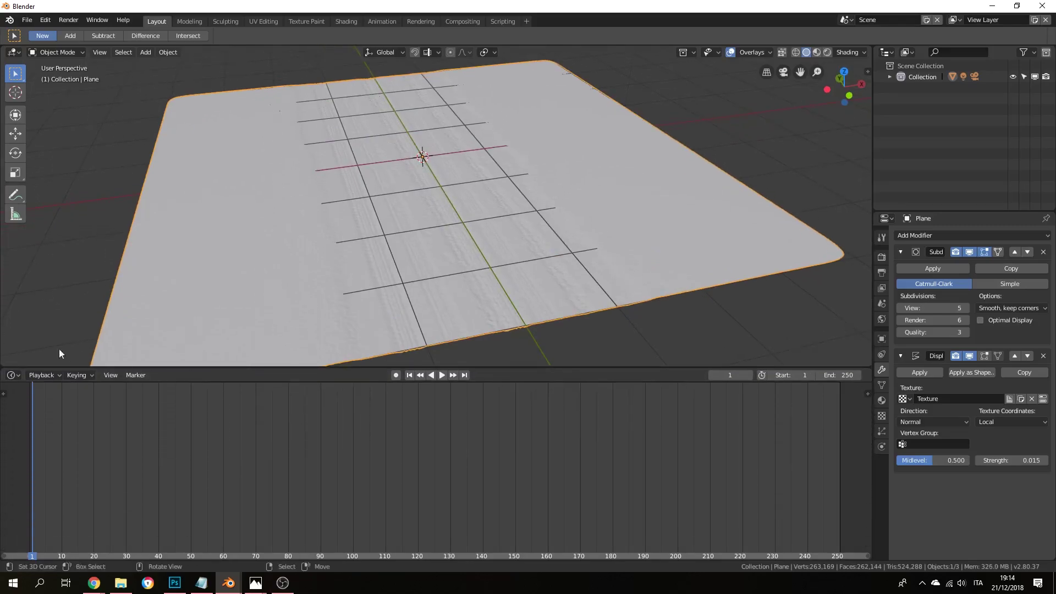
Step: Turn the lower area into the Shader Editor and switch the render engine to Cycles
left_click(13, 374)
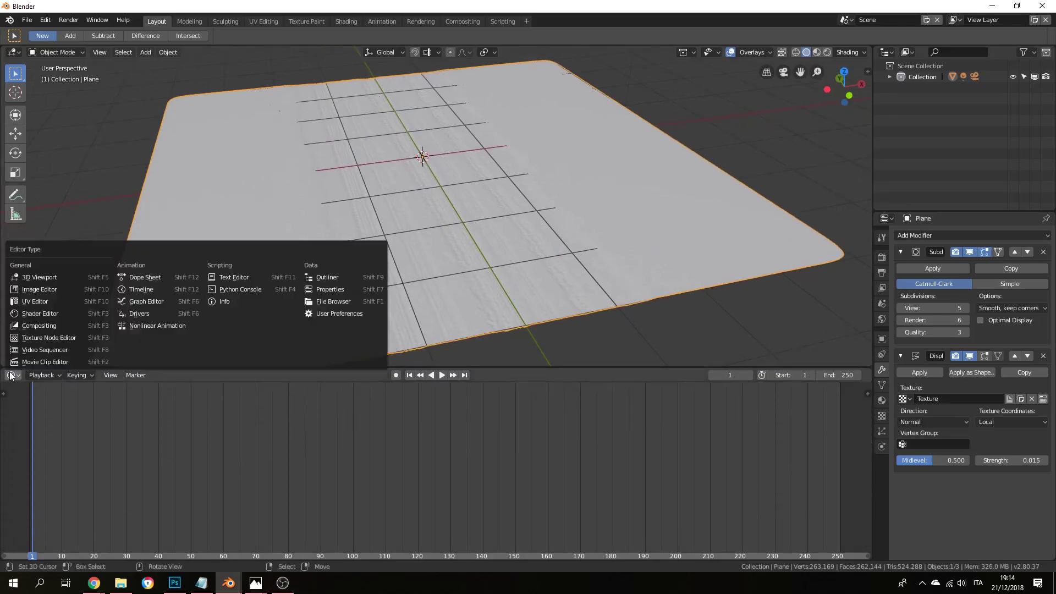
left_click(68, 311)
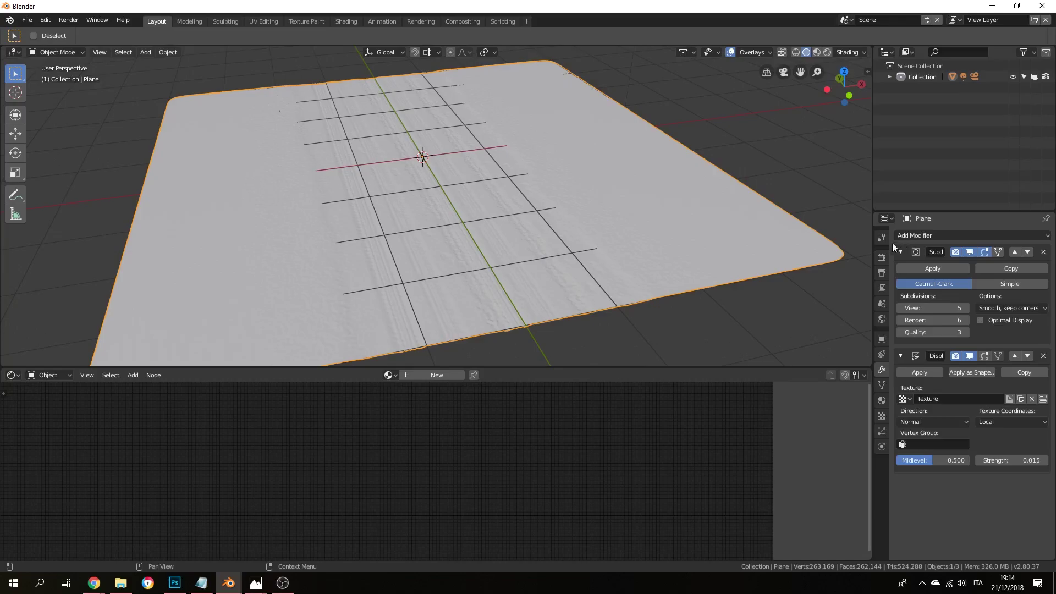
left_click(882, 258)
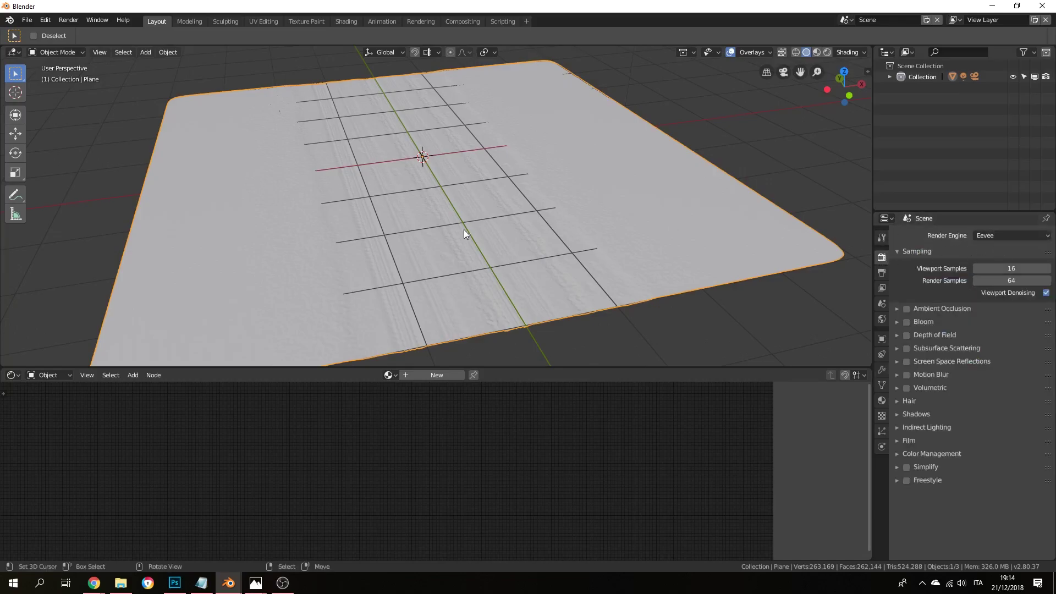
left_click(1004, 235)
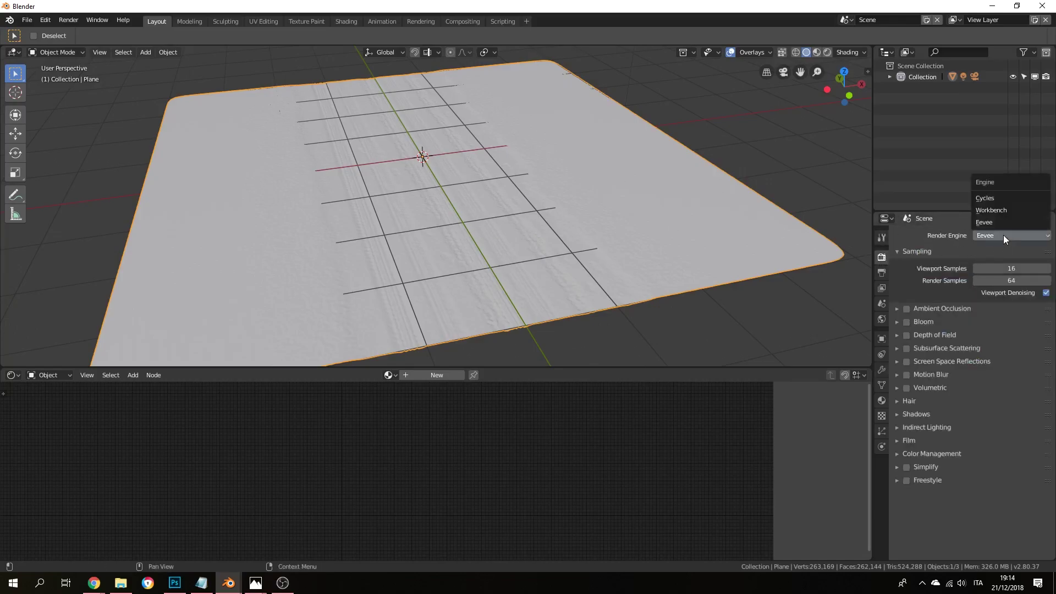
left_click(1011, 198)
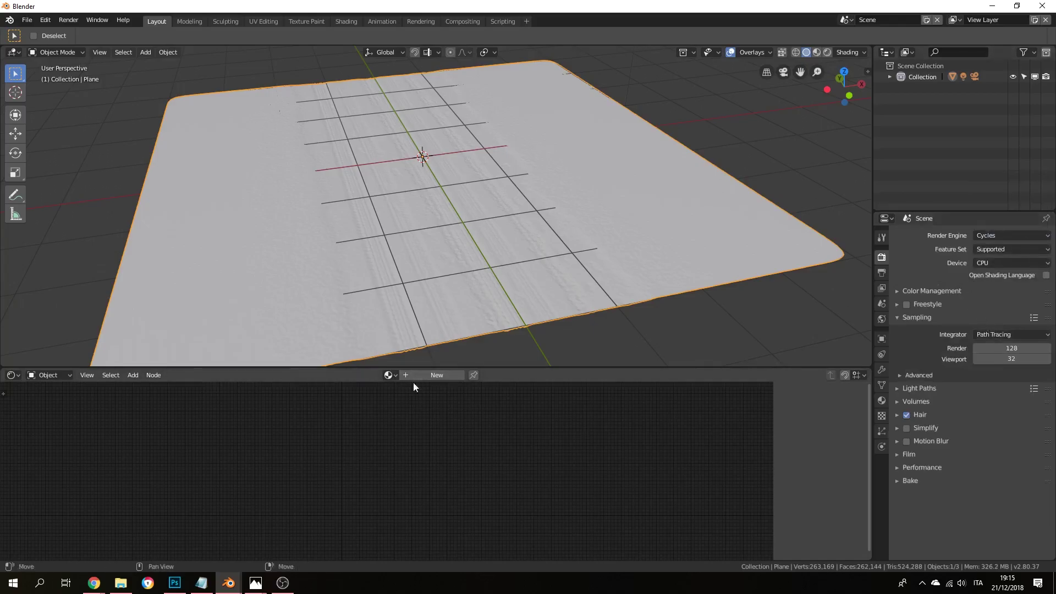
Step: Create a new material for the plane and centre its Principled BSDF nodes in view
left_click(434, 375)
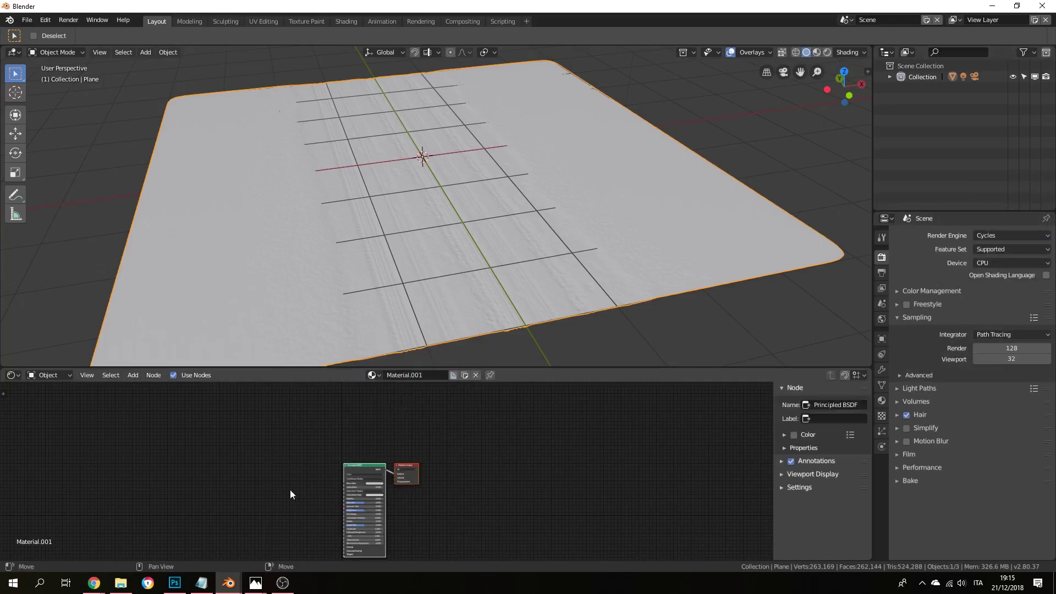
scroll(382, 432, "up", 3)
middle_click_drag(382, 432, 342, 441)
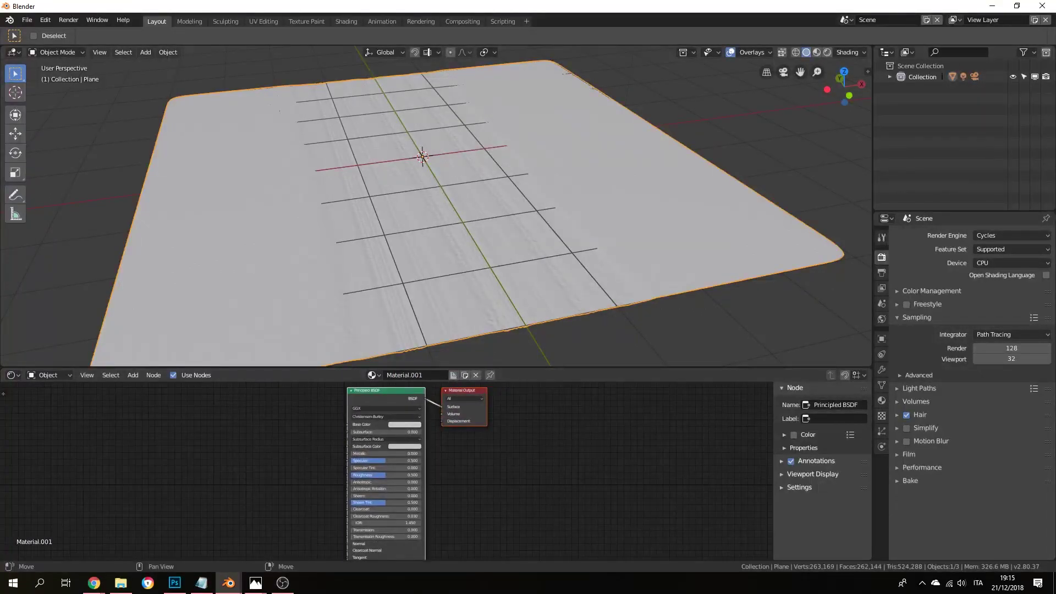
scroll(262, 513, "down", 1)
Step: Add an Image Texture node and connect its Color to the Principled BSDF Base Color
key("shift+a")
left_click(278, 411)
type("ima")
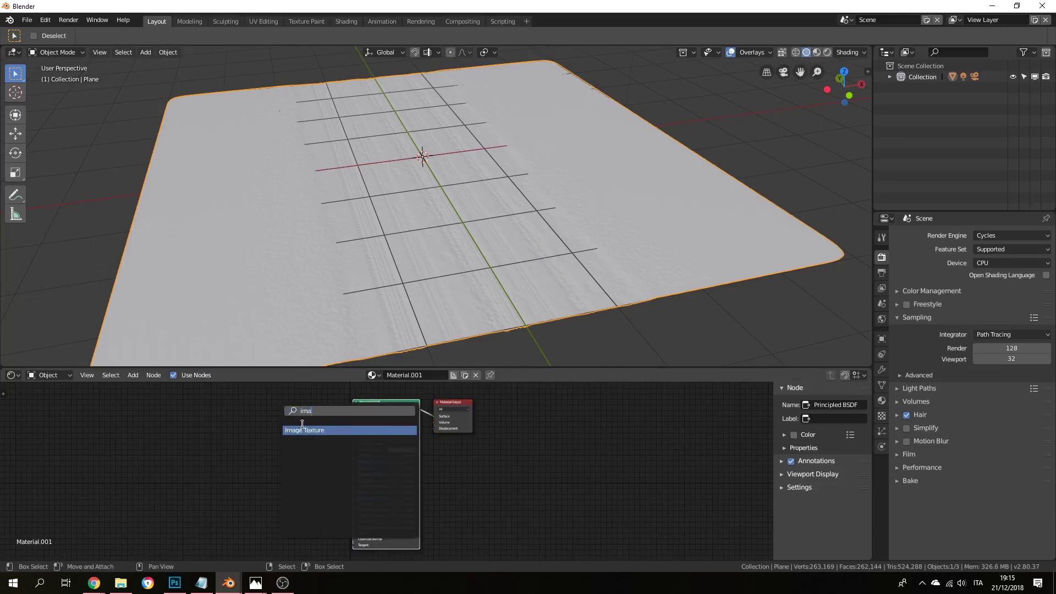
left_click(292, 432)
left_click(269, 430)
left_click_drag(268, 431, 361, 429)
Step: Load snow_color.png into the Image Texture node and view the plane in Material Preview
left_click(246, 445)
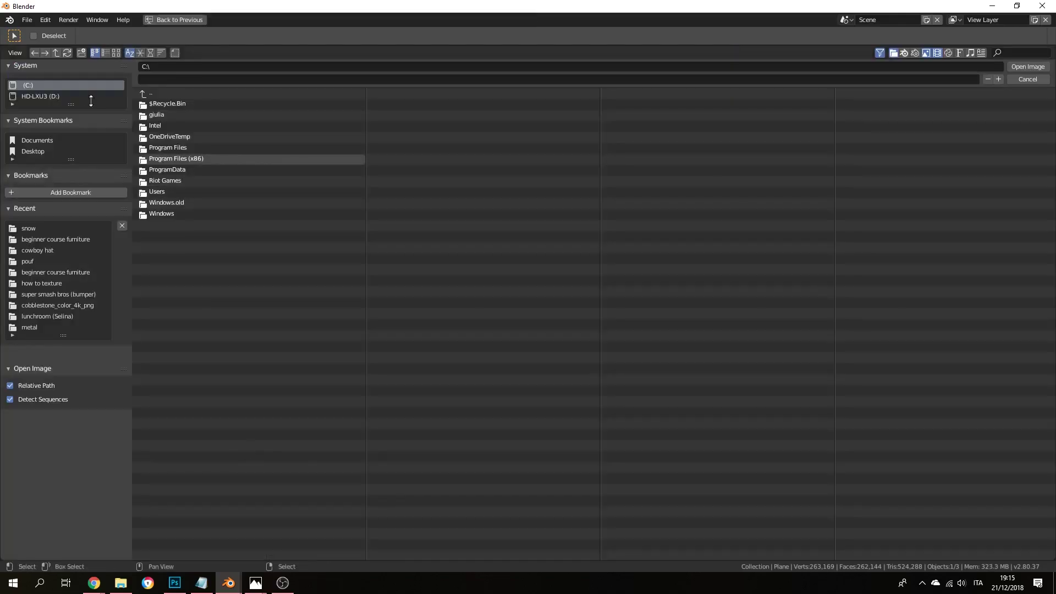
left_click(115, 53)
left_click(60, 228)
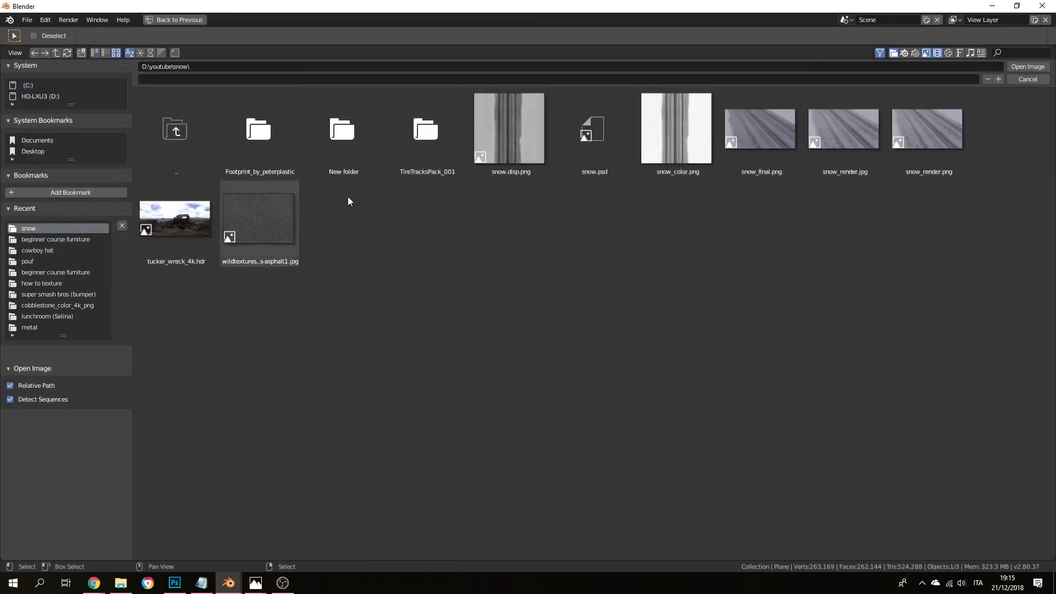
double_click(677, 128)
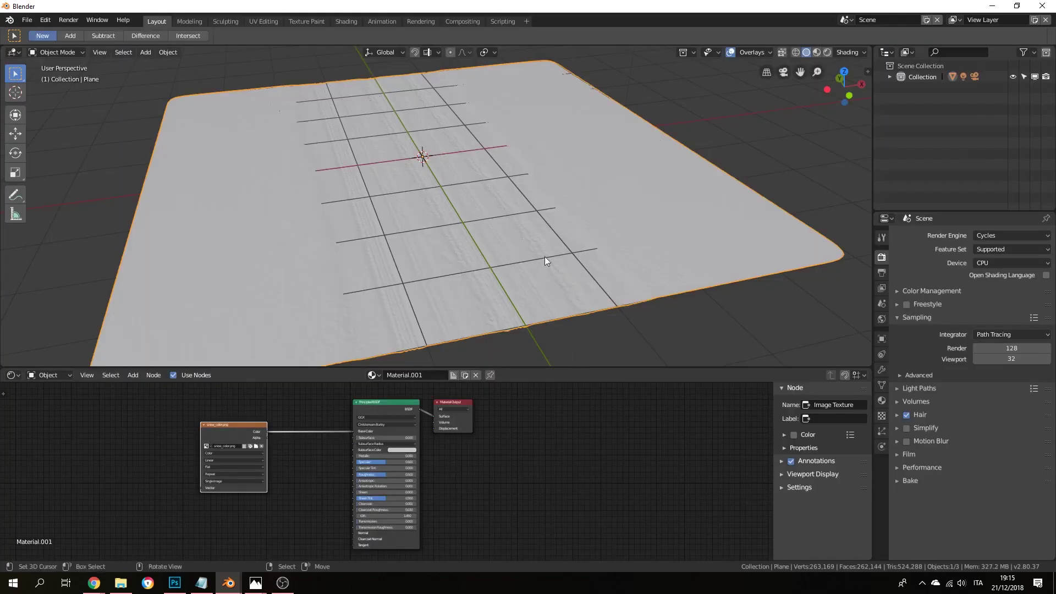
middle_click_drag(543, 262, 547, 243)
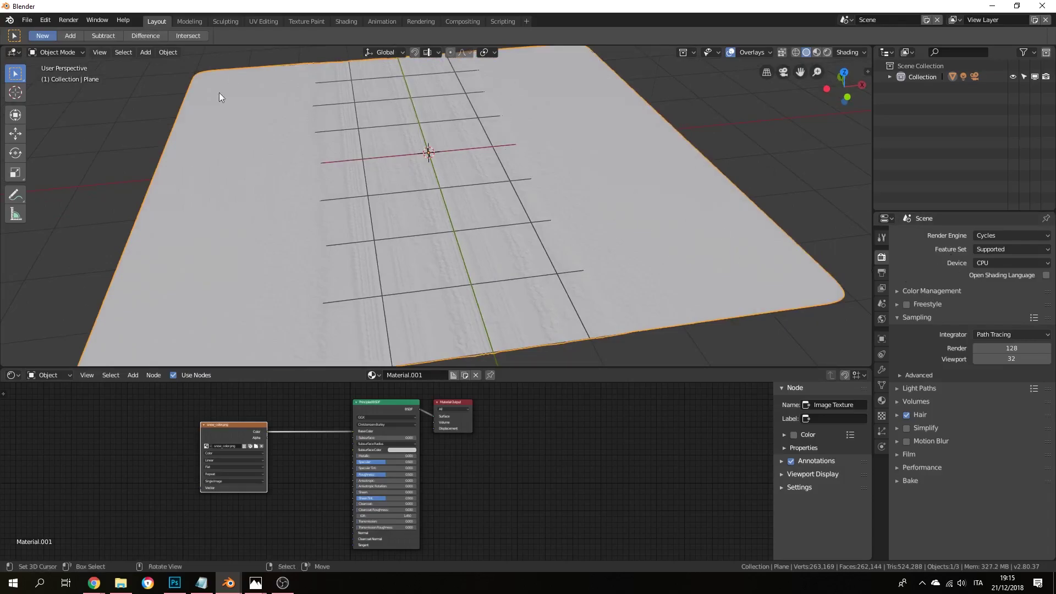
middle_click_drag(470, 276, 415, 178)
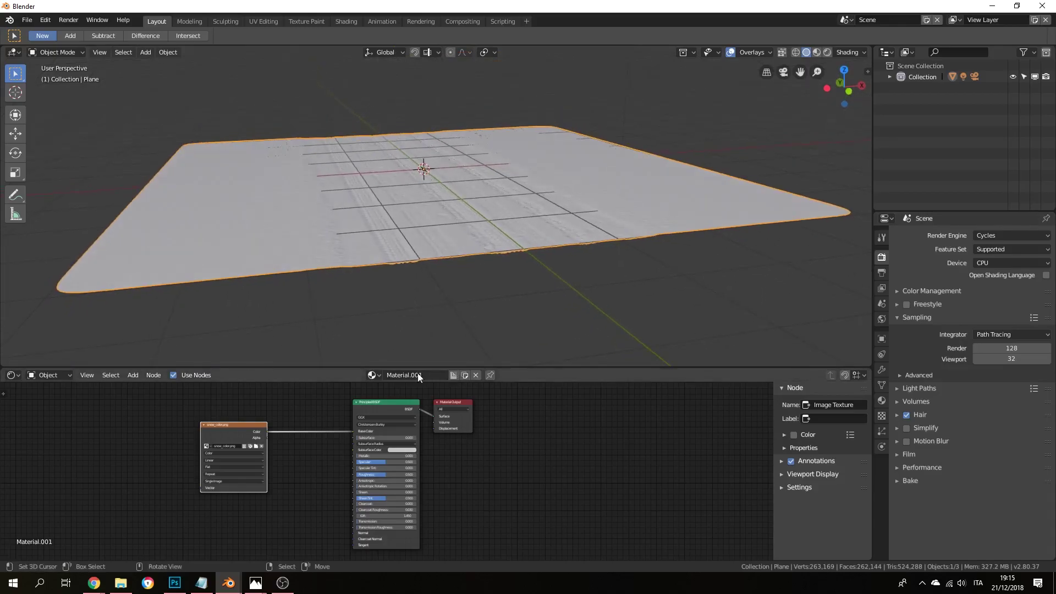
middle_click_drag(435, 440, 455, 429)
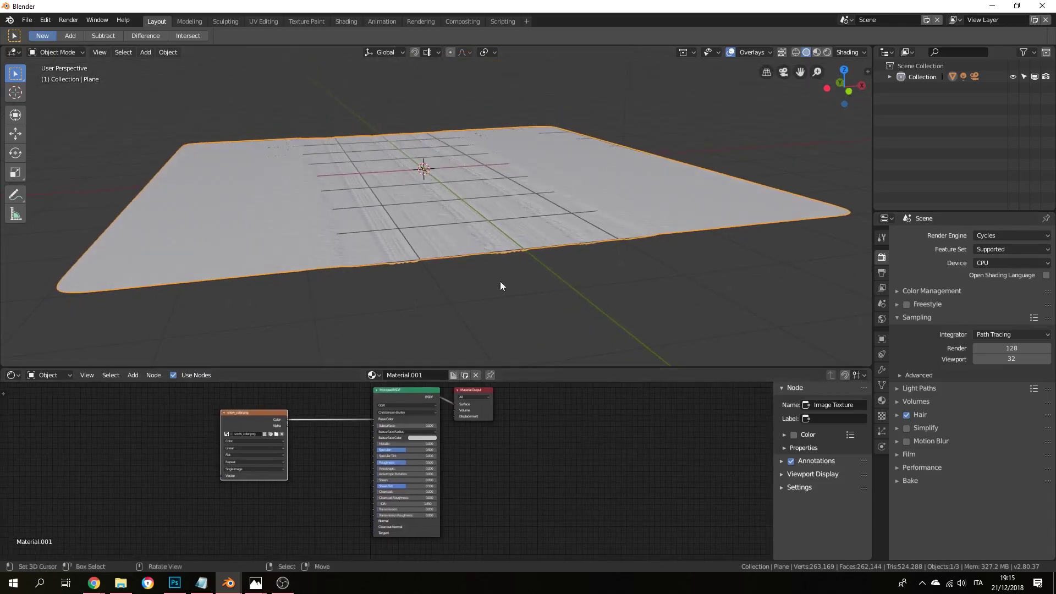
left_click(817, 51)
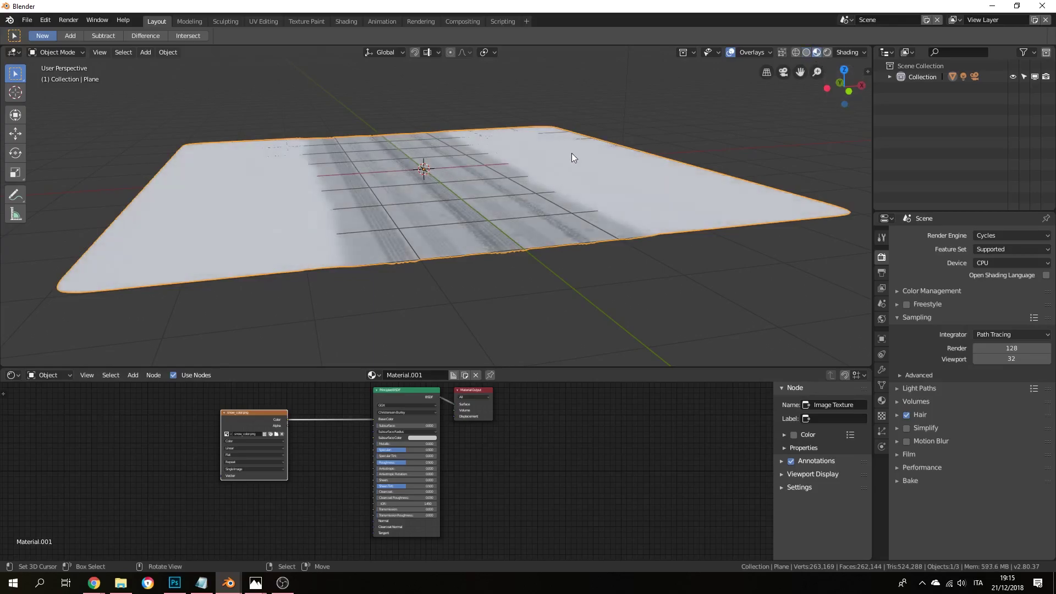
middle_click_drag(574, 153, 554, 233)
scroll(555, 232, "up", 4)
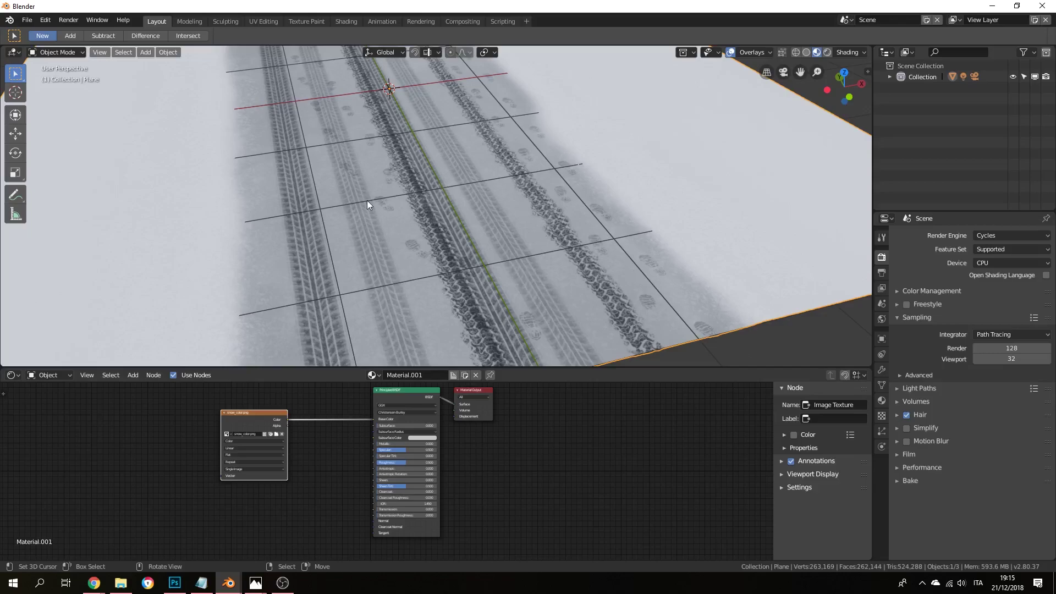
middle_click_drag(602, 192, 577, 238)
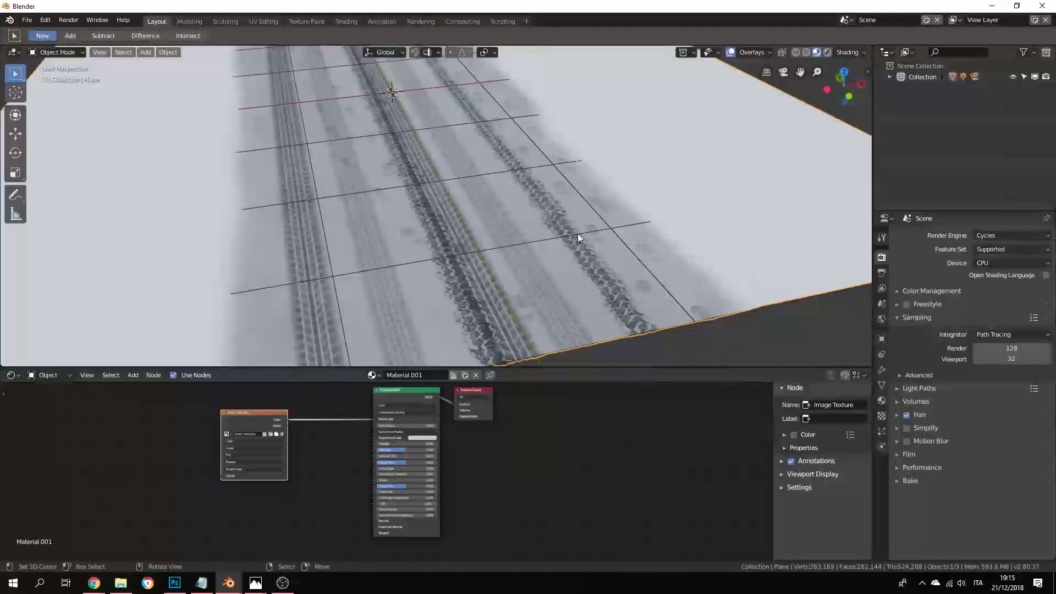
middle_click_drag(640, 238, 549, 236)
middle_click_drag(411, 218, 479, 217)
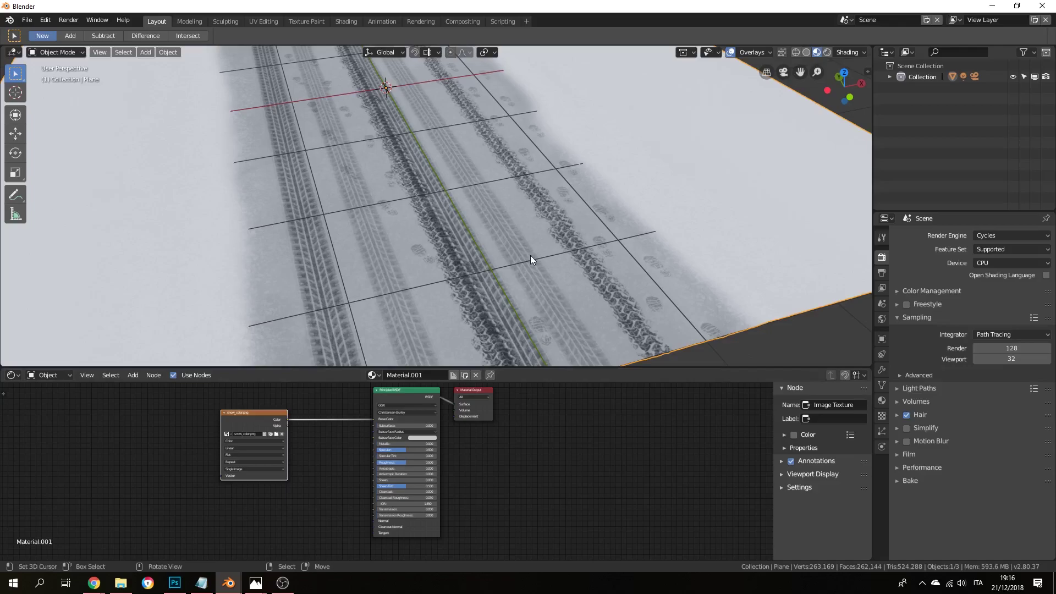
middle_click_drag(582, 155, 473, 258)
middle_click_drag(462, 550, 382, 534)
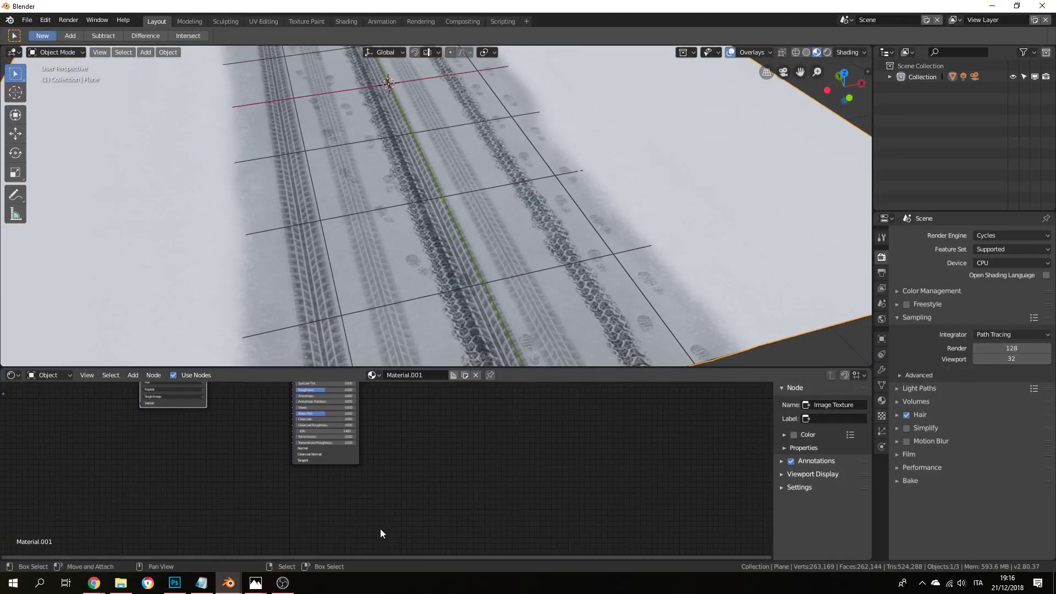
mouse_move(93, 583)
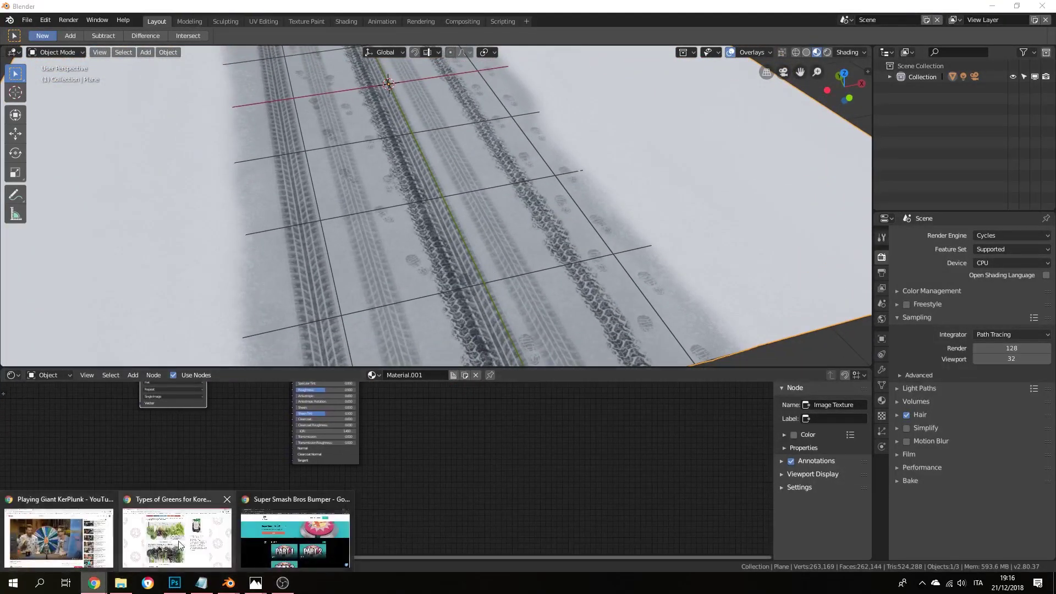
Step: Bring Chrome forward and, in a new tab, search Google for 'snow' (trimmed from 'snow hdri')
left_click(296, 536)
left_click(198, 9)
left_click(106, 8)
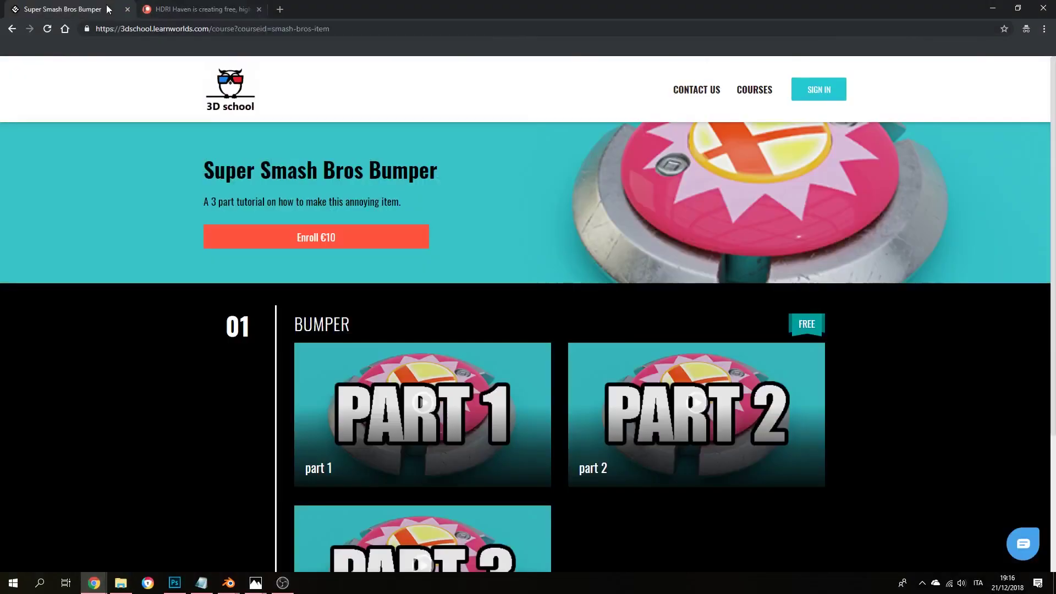
left_click(147, 30)
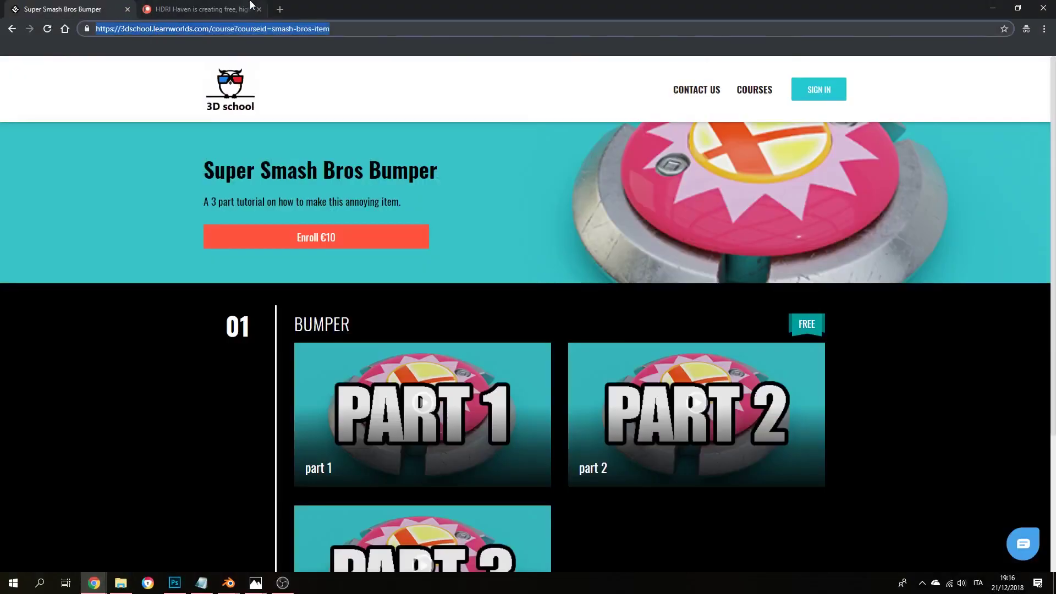
left_click(280, 9)
type("snow hdri")
key("Return")
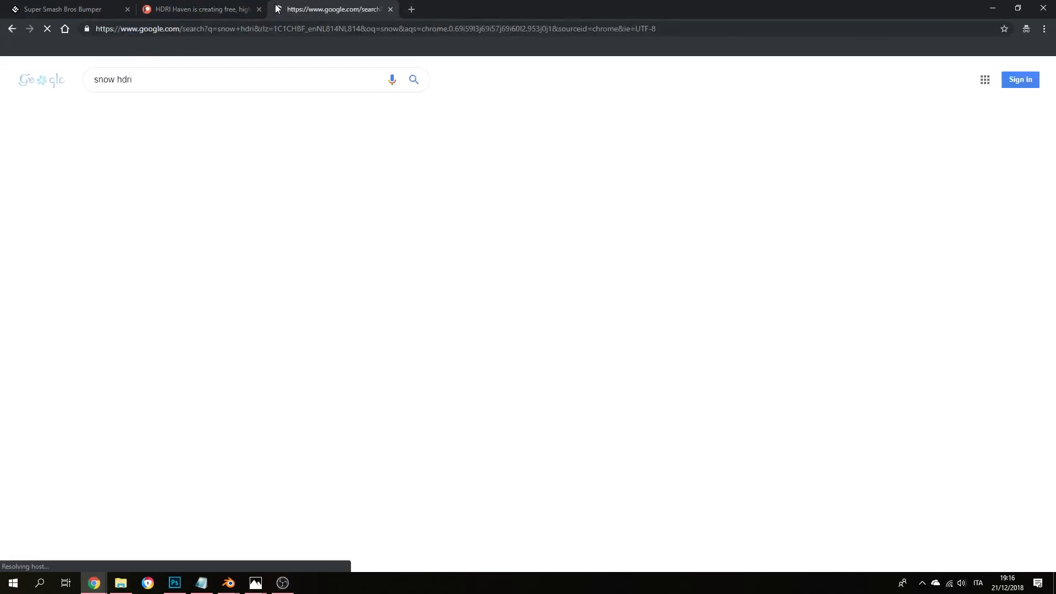
left_click_drag(154, 78, 114, 81)
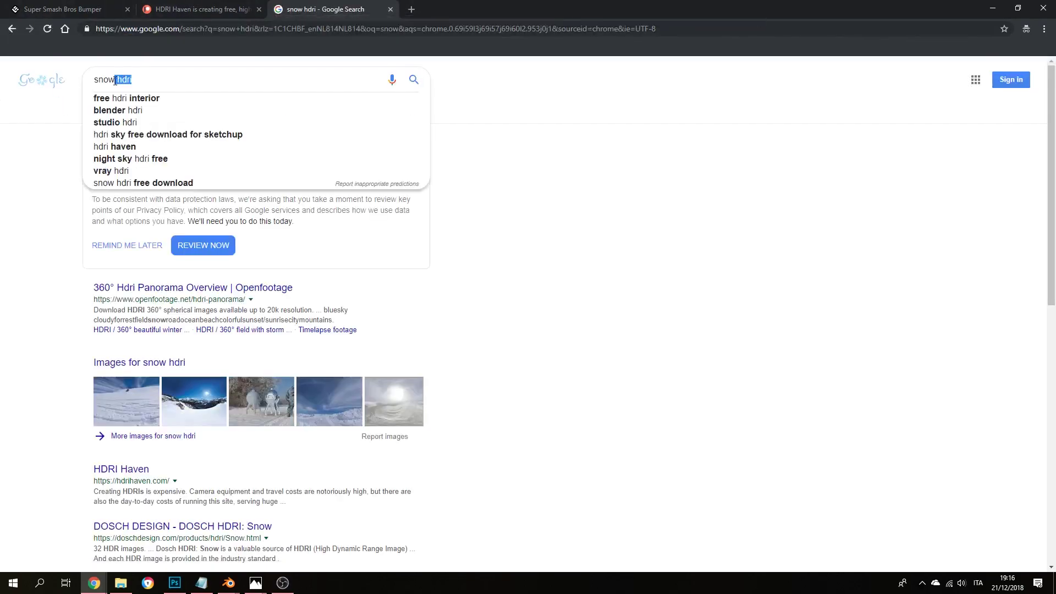
key("BackSpace")
key("Return")
Step: Switch to image results and open the Production Magic Snow image preview
left_click(132, 111)
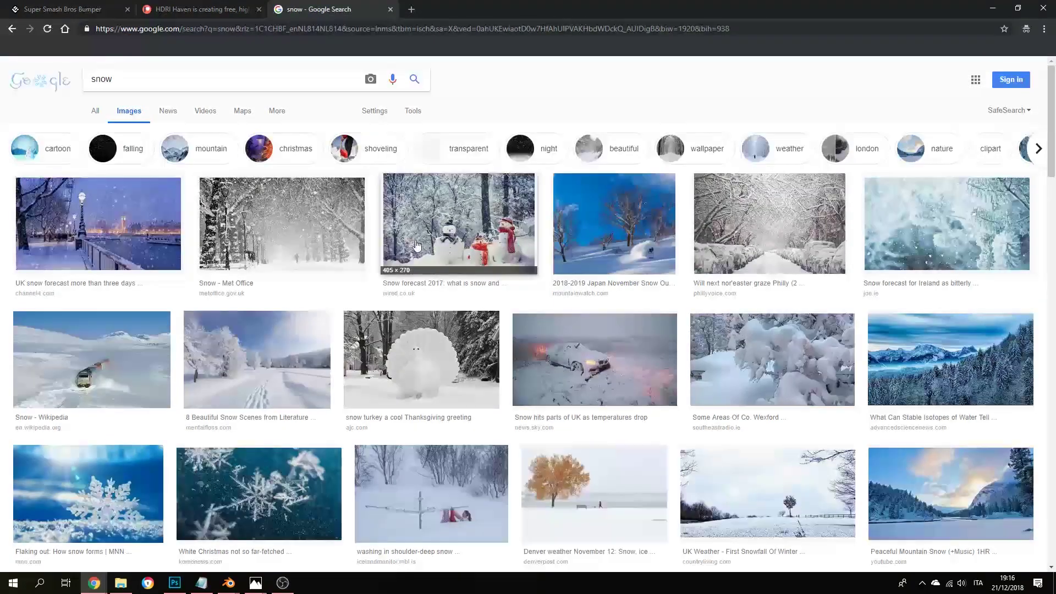
scroll(418, 247, "down", 10)
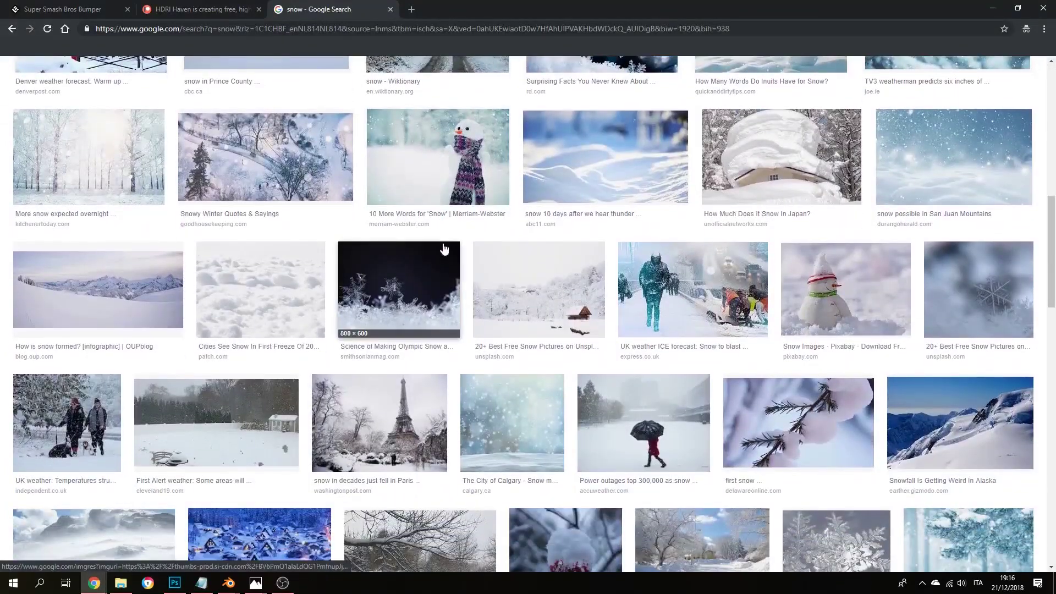
scroll(445, 250, "down", 12)
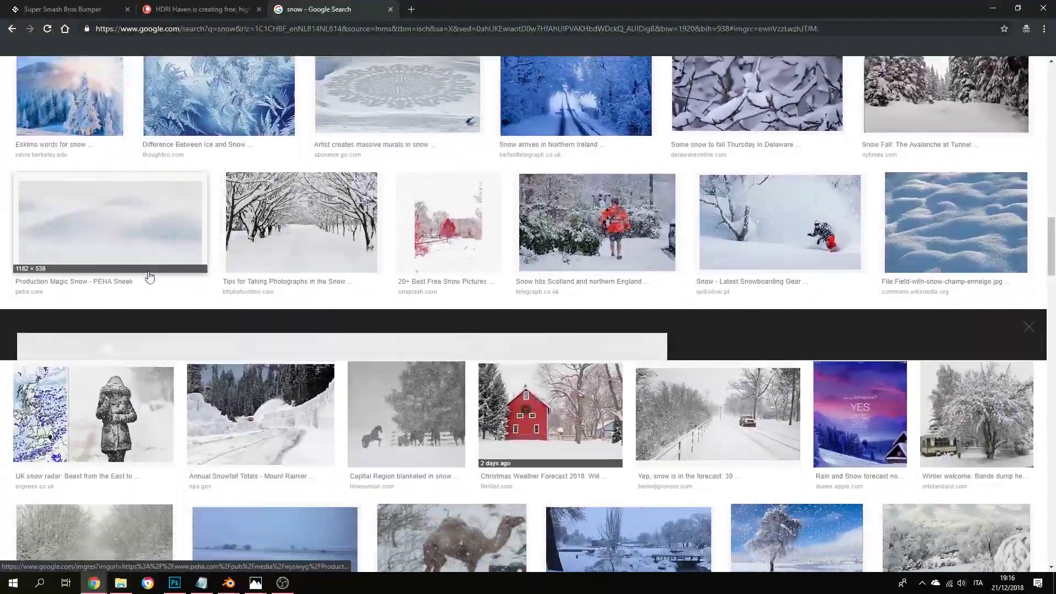
left_click(148, 275)
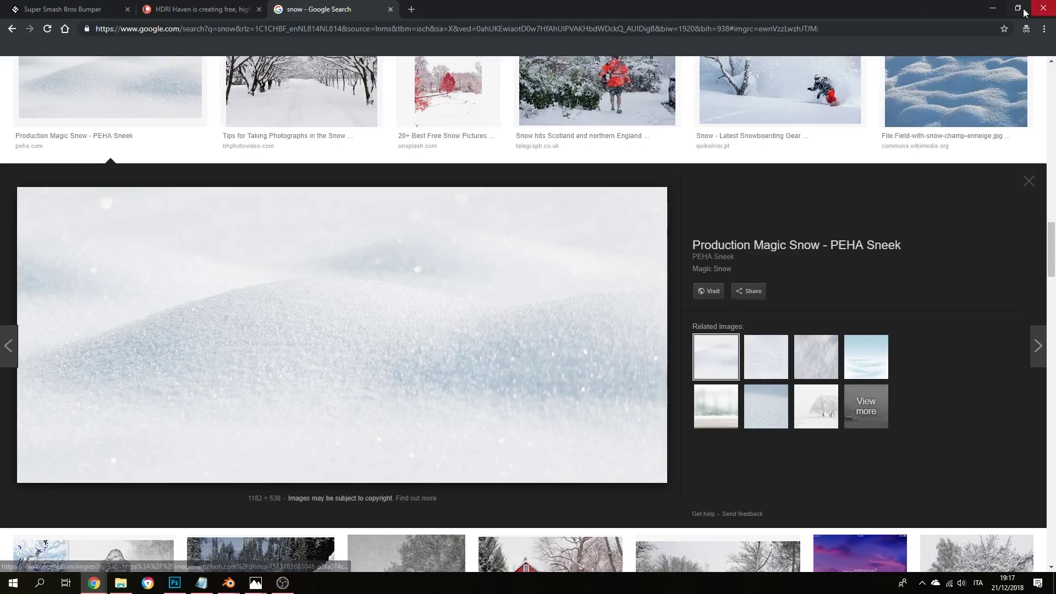
Step: Back in Blender, enlarge the node editor and add a Voronoi Texture node via search
left_click(993, 7)
middle_click_drag(416, 428, 394, 490)
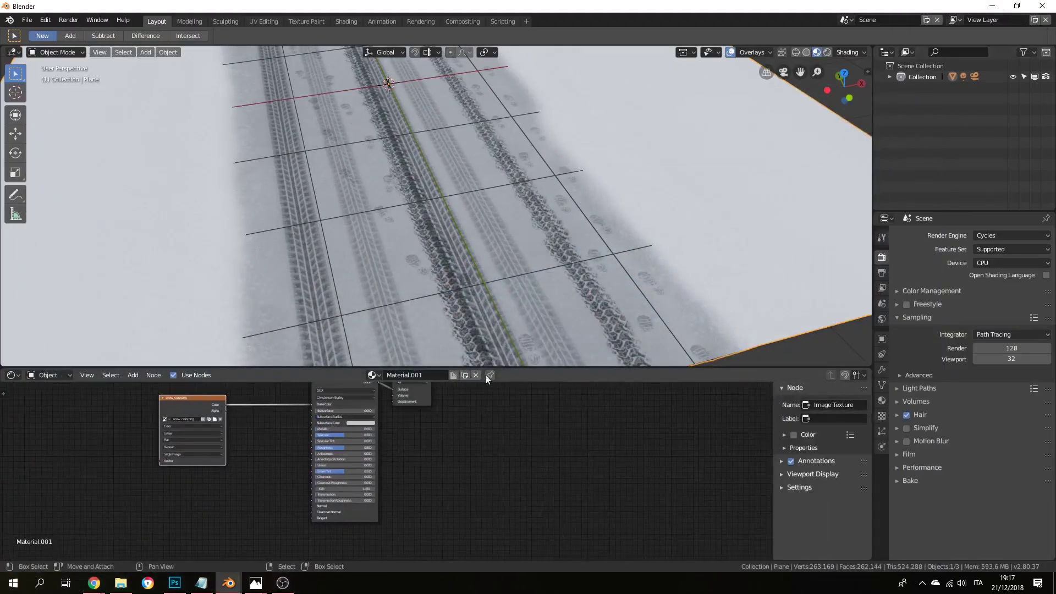
left_click_drag(478, 368, 478, 323)
middle_click_drag(429, 393, 500, 361)
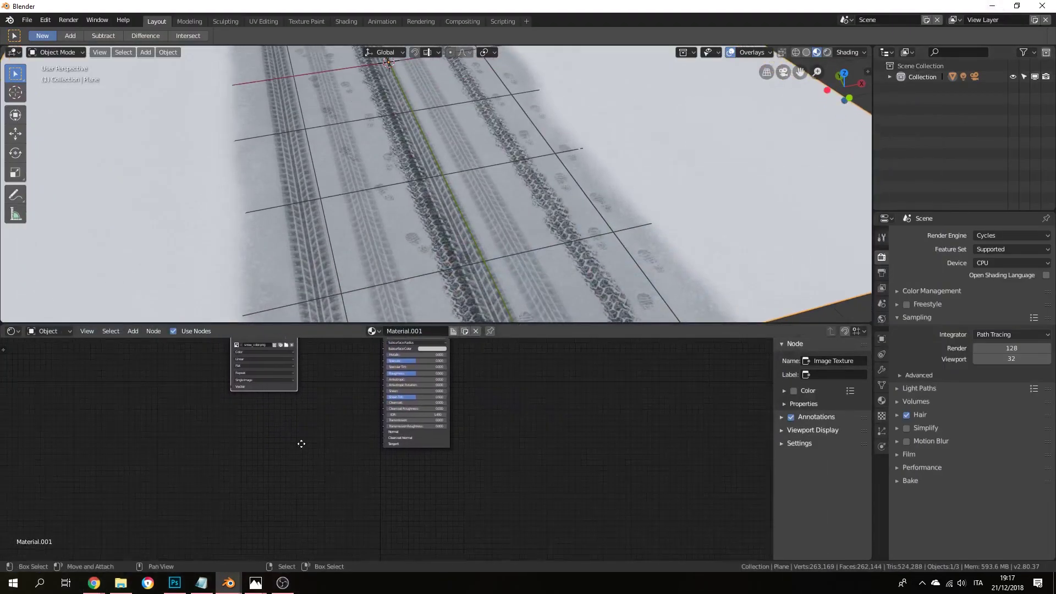
middle_click_drag(297, 442, 324, 465)
key("shift+a")
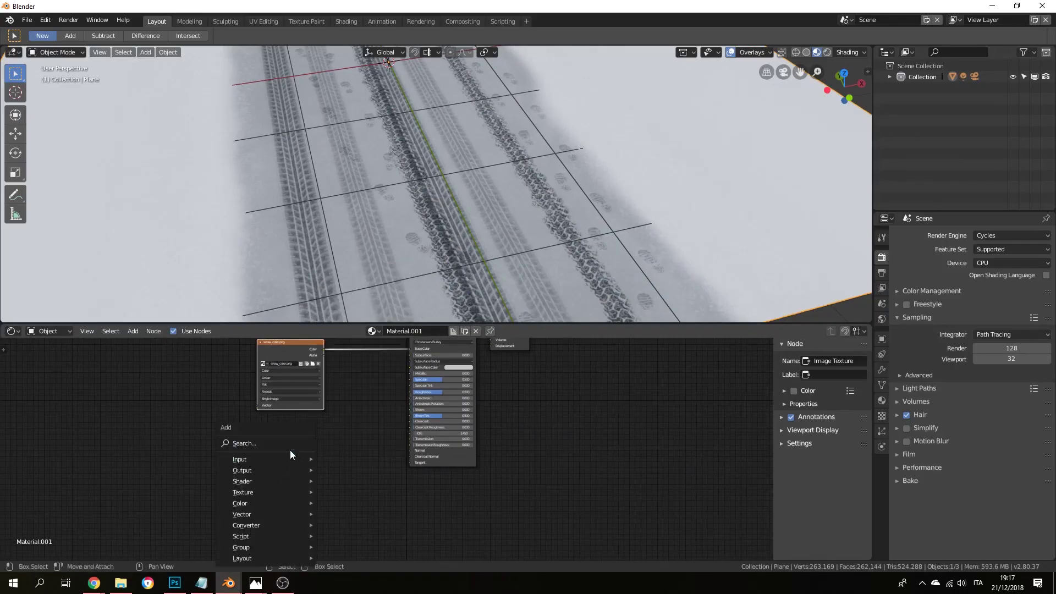
left_click(281, 442)
type("vo")
Step: Link the Voronoi Color output to Base Color and set its coloring to Cells
middle_click_drag(170, 485, 239, 521)
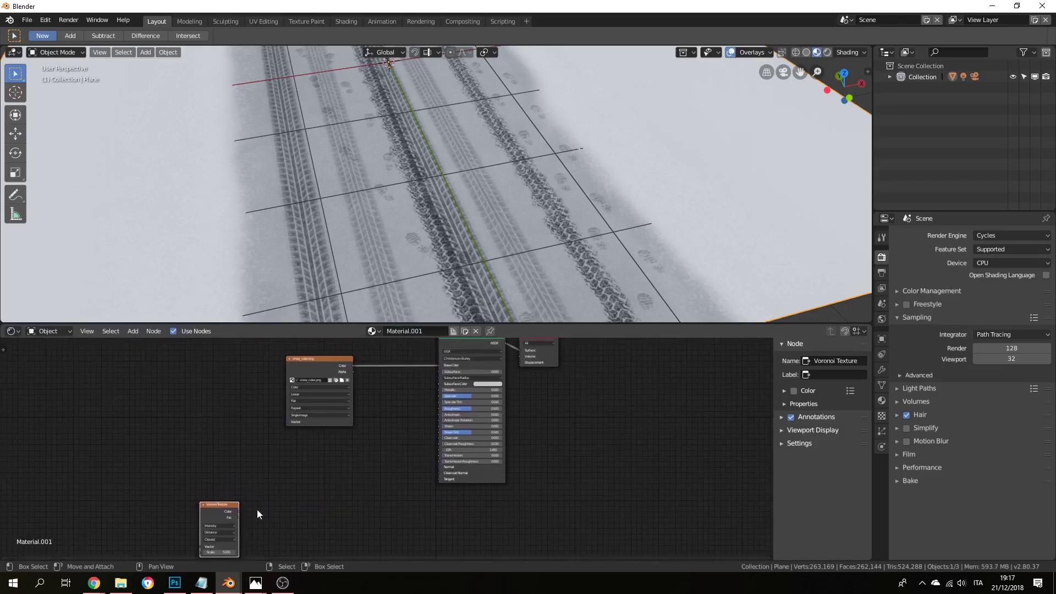
left_click_drag(239, 518, 334, 465)
left_click_drag(239, 511, 434, 369)
scroll(256, 467, "up", 3)
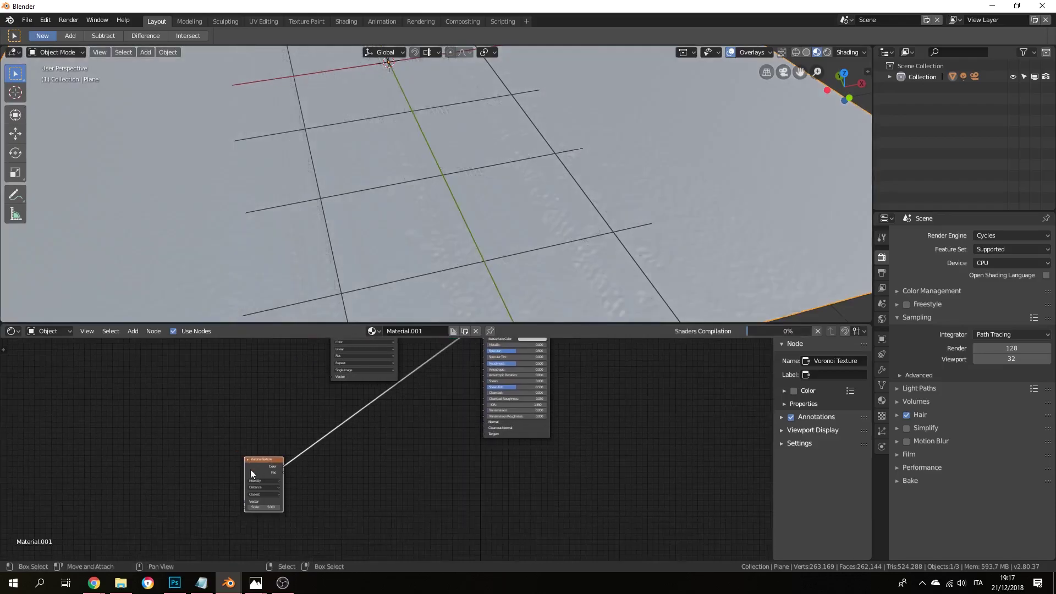
left_click(210, 496)
left_click(207, 476)
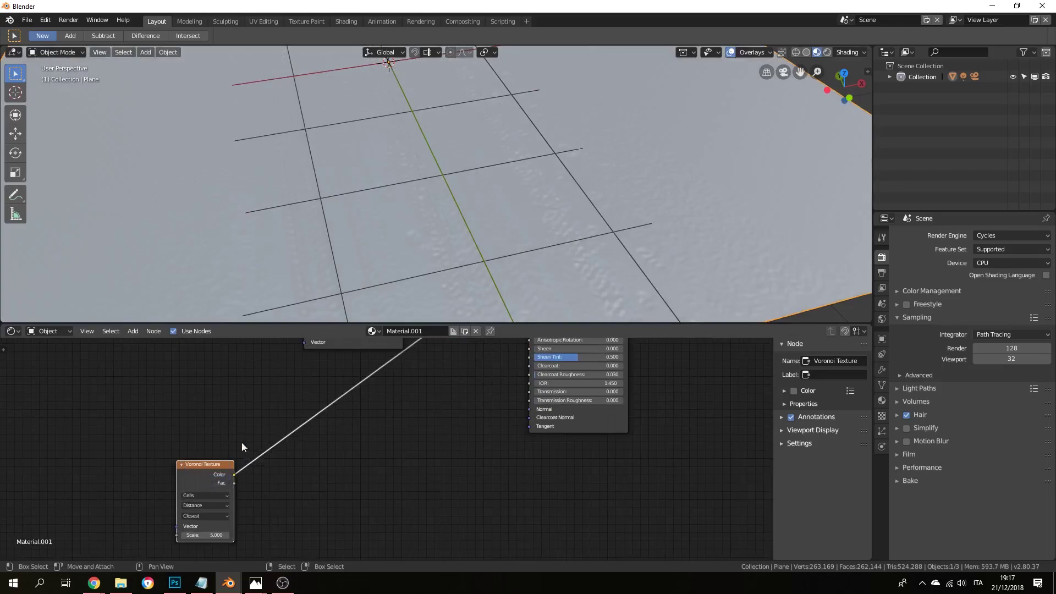
scroll(495, 165, "down", 5)
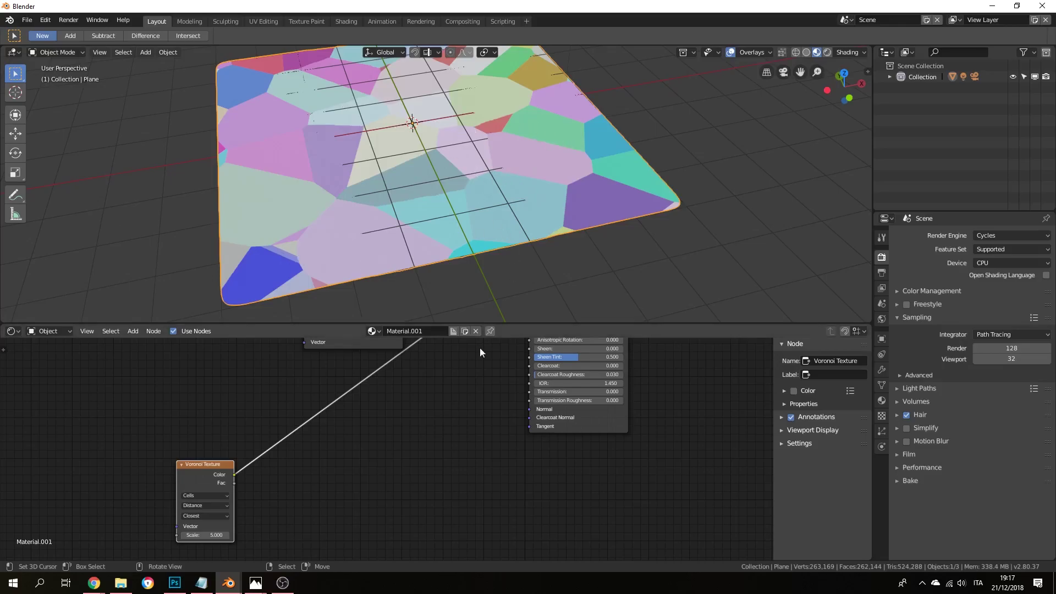
Step: Move the Voronoi node aside and reconnect snow_color.png to Base Color
left_click_drag(210, 472, 227, 465)
middle_click_drag(231, 465, 317, 449)
middle_click_drag(424, 424, 312, 559)
left_click_drag(370, 390, 496, 389)
middle_click_drag(179, 498, 338, 401)
Step: Add a Texture Coordinate node and link its Object output to the Voronoi Vector
key("shift+a")
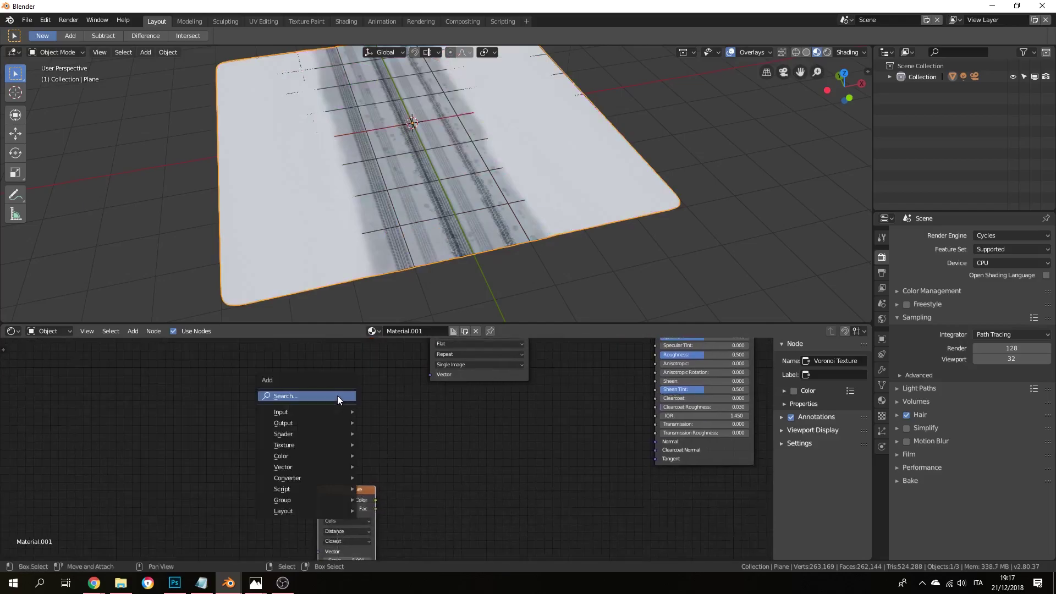
left_click(338, 395)
type("tex coord")
key("Return")
left_click(259, 419)
left_click_drag(237, 425, 313, 526)
middle_click_drag(314, 526, 272, 487)
Step: Add a Glossy BSDF node and link the Voronoi Color toward it
key("shift+a")
left_click(400, 418)
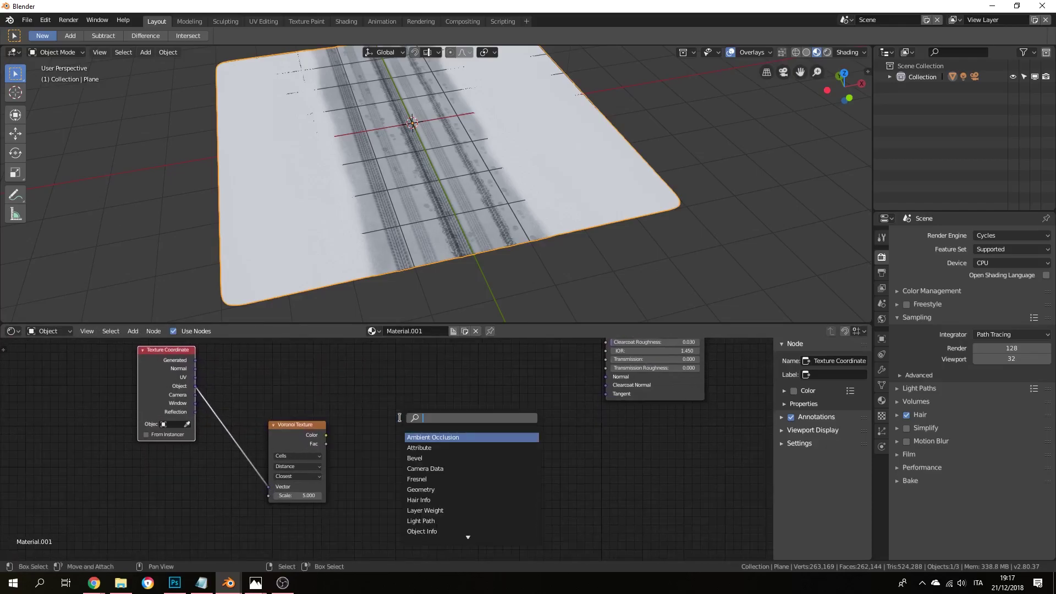
type("glossy")
key("Return")
left_click(397, 477)
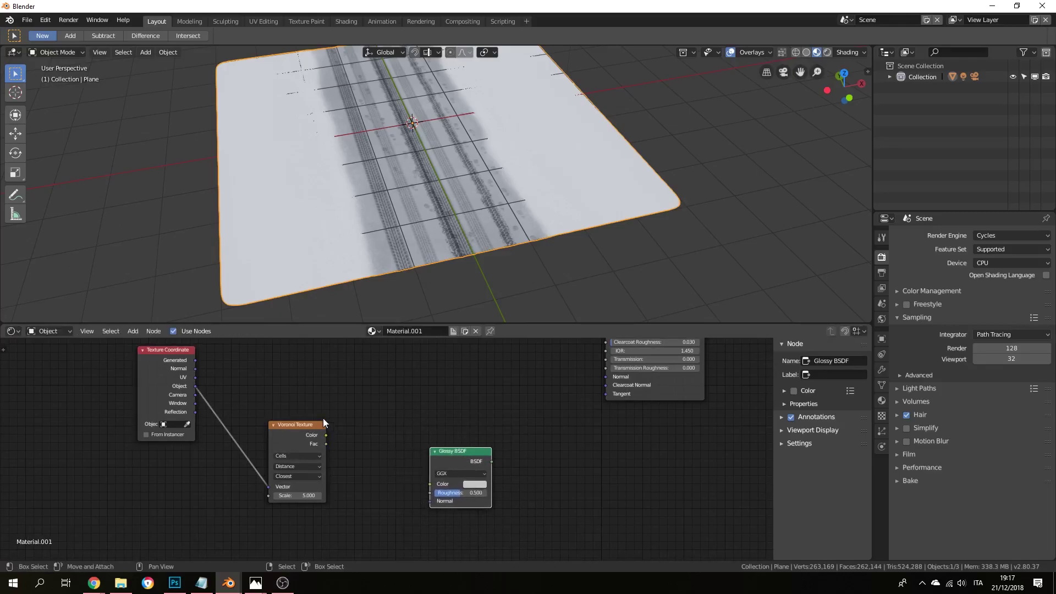
left_click_drag(326, 435, 430, 501)
Step: Insert a Normal Map node between the Voronoi Color and the Glossy BSDF Normal
key("shift+a")
left_click(393, 440)
type("nb")
key("BackSpace")
type("o")
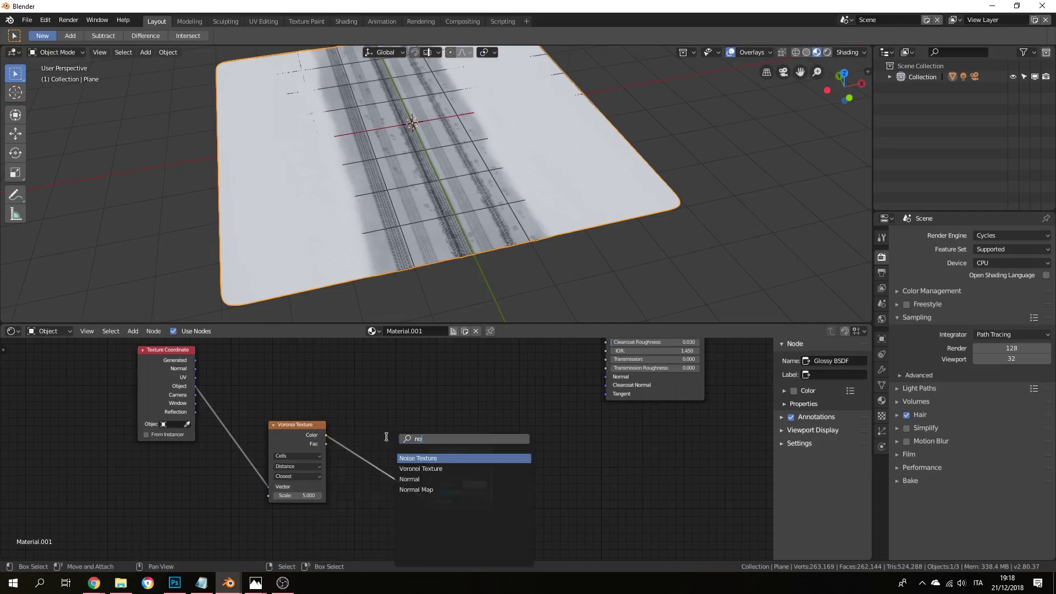
left_click(416, 489)
left_click(382, 477)
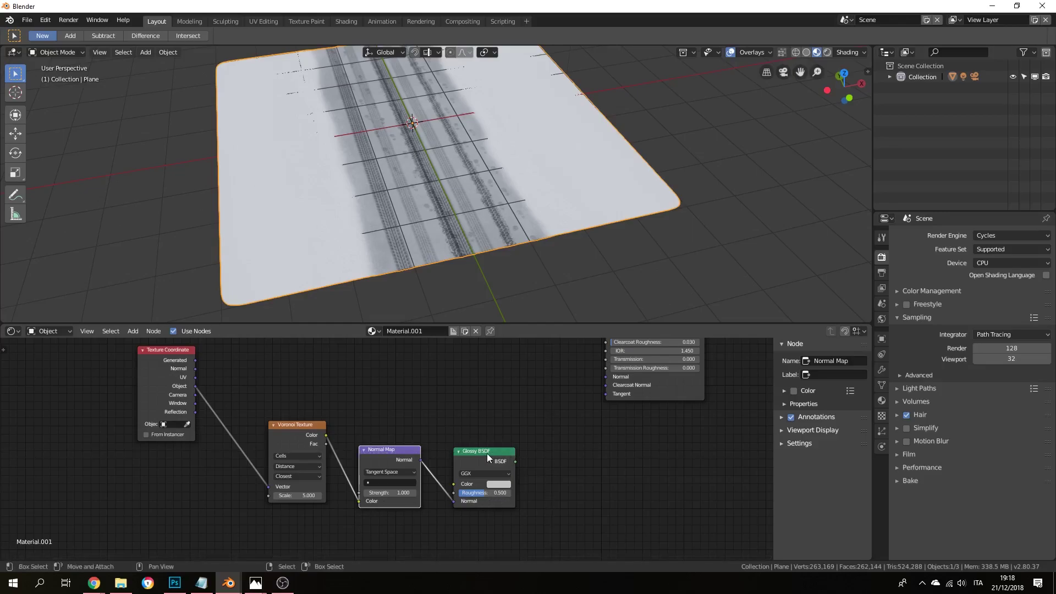
Step: Add a Mix Shader node to the right of the Glossy BSDF
left_click_drag(496, 459, 490, 450)
key("shift+a")
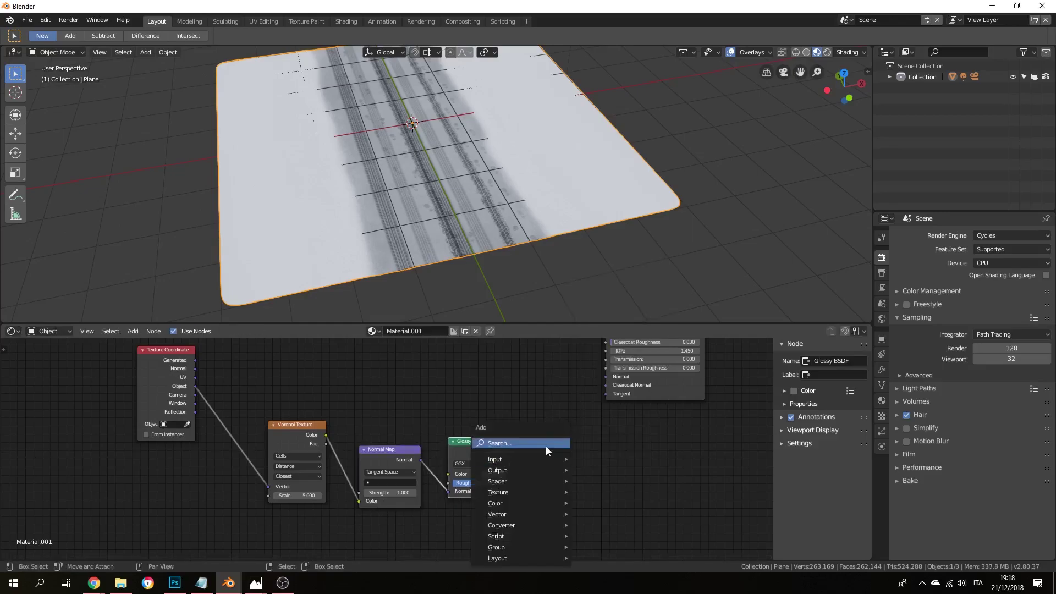
left_click(546, 446)
type("mix")
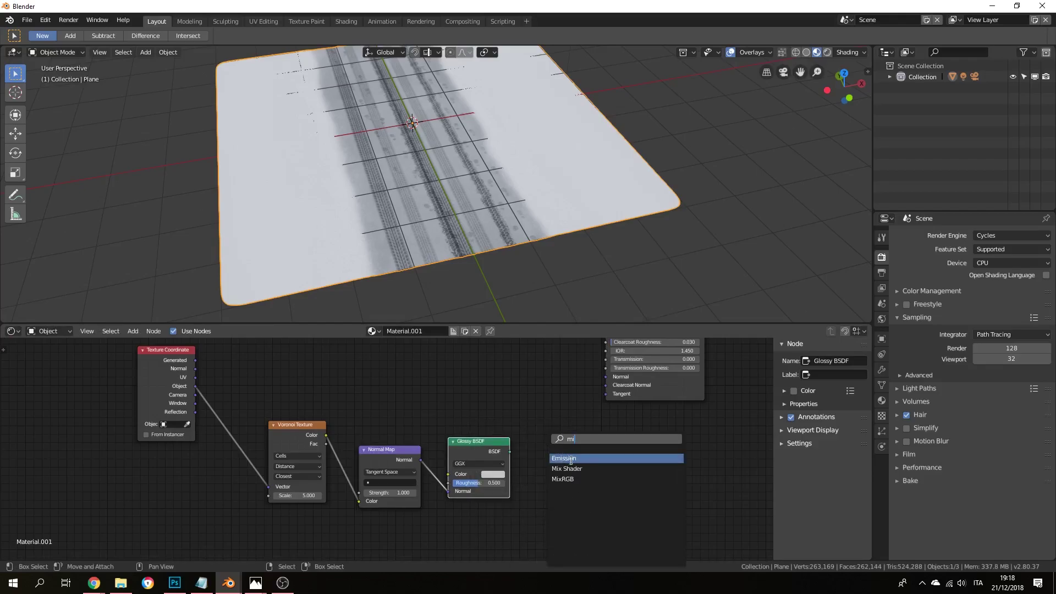
key("Return")
left_click(561, 450)
Step: Add a Translucent BSDF into the Mix Shader's second input and drive Fac with Voronoi Fac
left_click(506, 457)
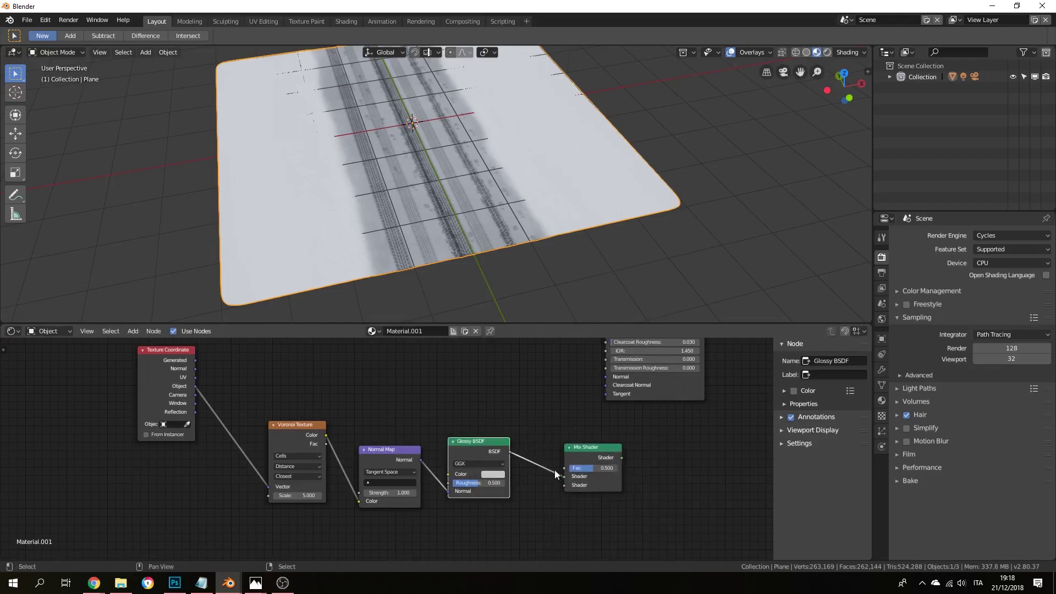
key("shift+a")
left_click(529, 443)
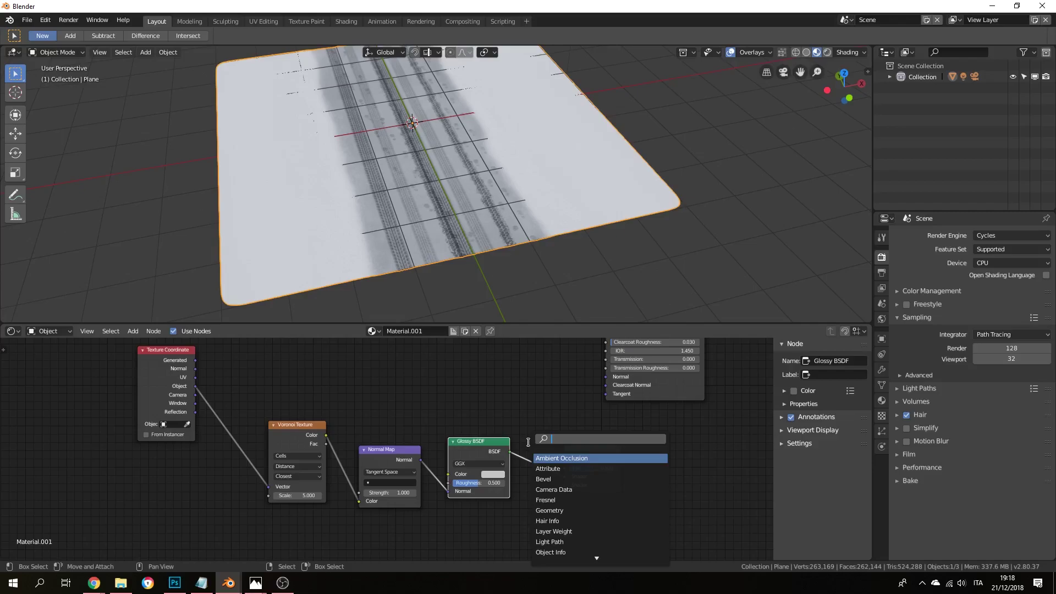
type("trans")
key("Return")
left_click(461, 514)
left_click_drag(528, 528, 567, 487)
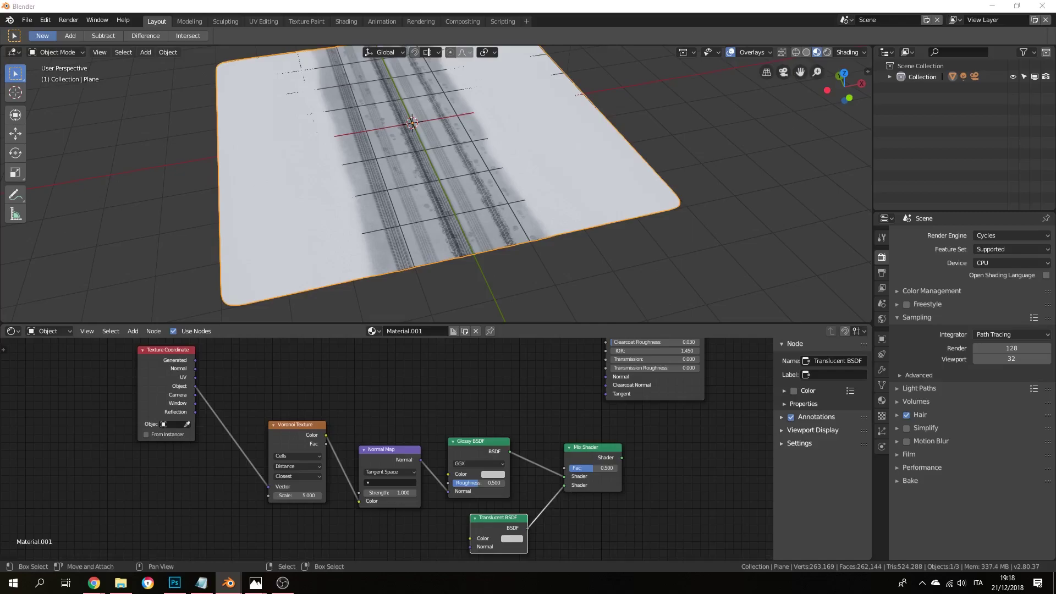
left_click_drag(328, 445, 572, 468)
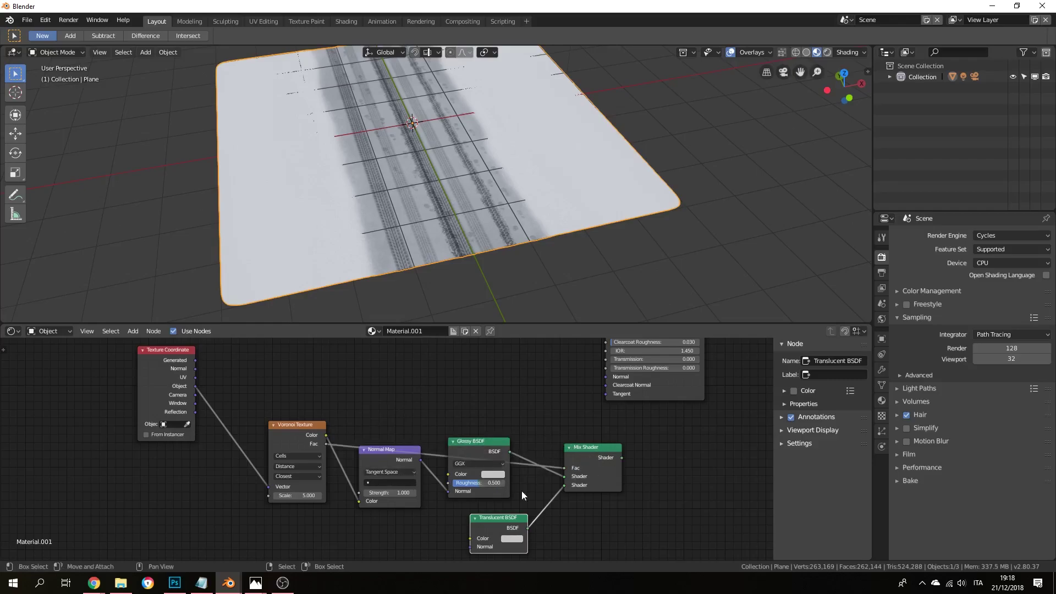
Step: Set the Glossy BSDF roughness to 0.2
double_click(493, 480)
type("0.2")
key("Return")
middle_click_drag(504, 466, 428, 481)
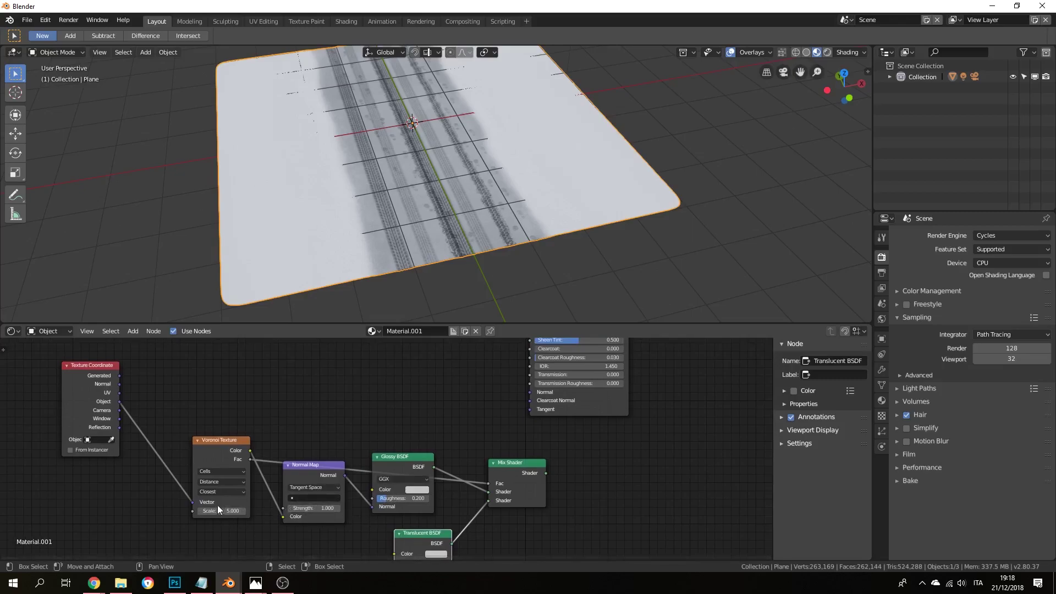
scroll(315, 503, "down", 2)
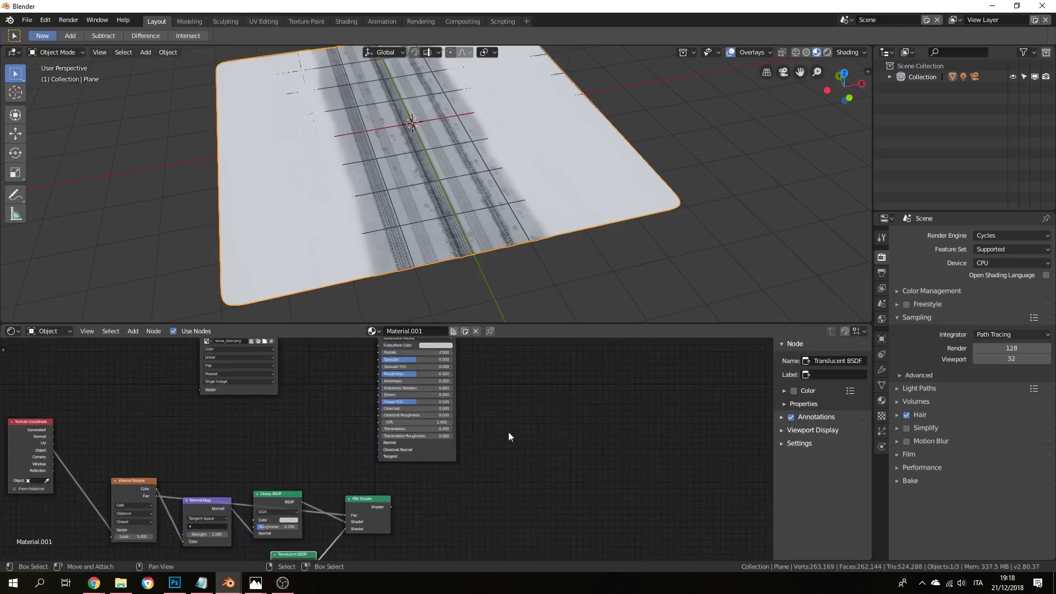
Step: Insert an Add Shader node between the Principled BSDF and the Material Output
middle_click_drag(503, 437, 399, 437)
left_click_drag(397, 372, 502, 375)
key("shift+a")
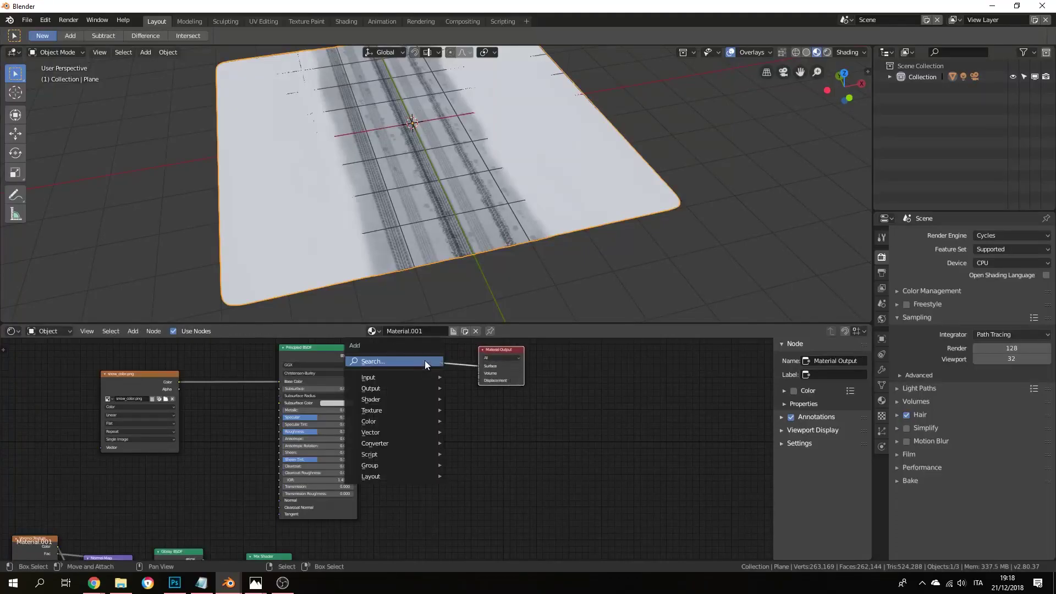
left_click(424, 360)
type("add")
key("Return")
left_click(429, 364)
Step: Connect the Mix Shader into the Add Shader's second input and preview the plane
left_click_drag(308, 349, 259, 343)
scroll(318, 445, "down", 1)
middle_click_drag(320, 521, 299, 490)
left_click(279, 518)
left_click_drag(283, 514, 382, 358)
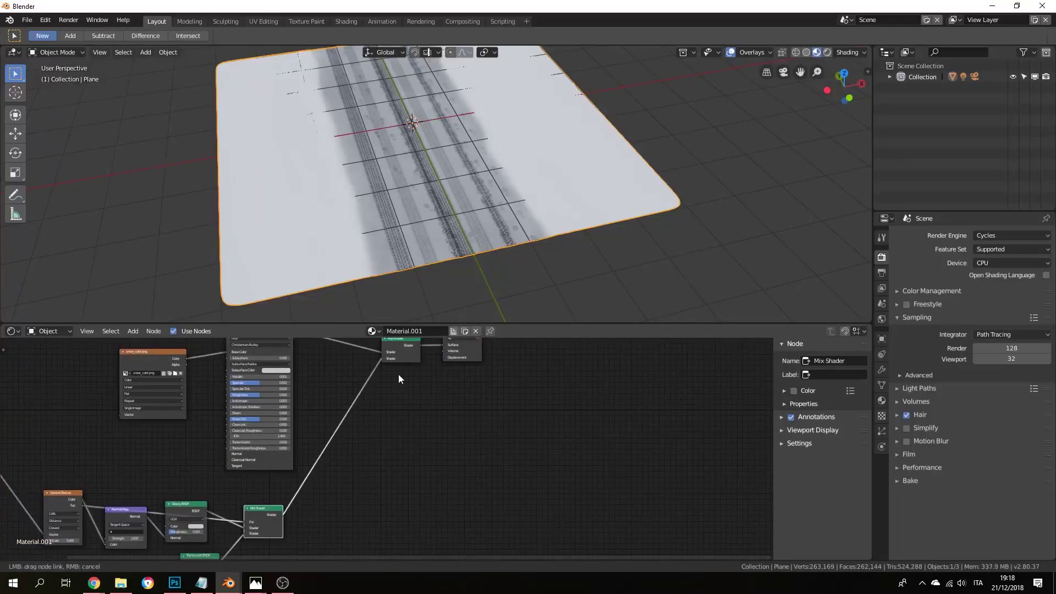
middle_click_drag(532, 182, 464, 260)
scroll(330, 440, "down", 3)
scroll(237, 469, "up", 3)
scroll(237, 468, "up", 2)
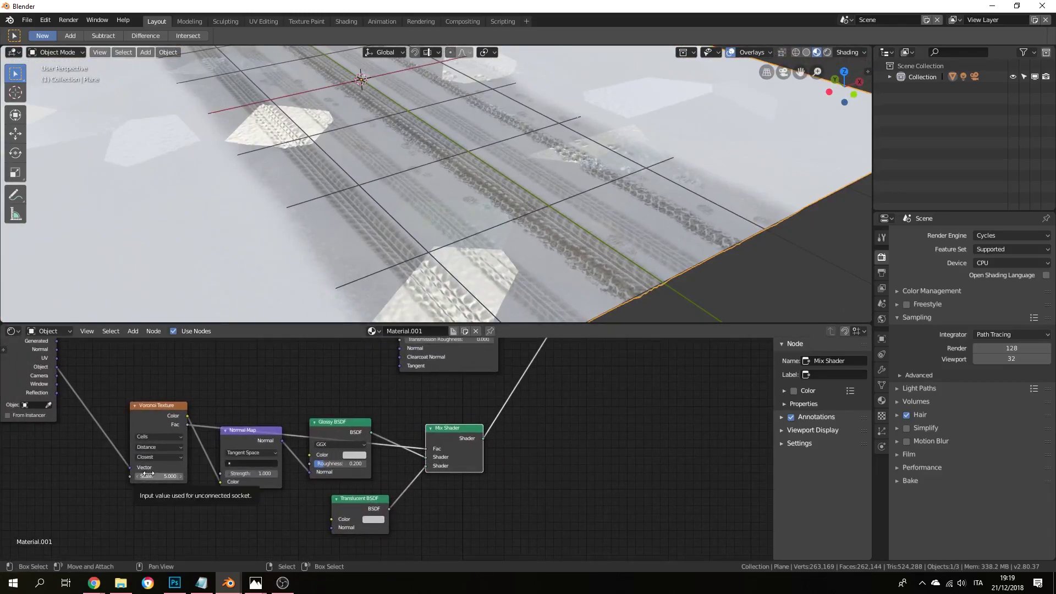
Step: Set the Normal Map strength to 10 and orbit around the plane
left_click(254, 474)
type("1.0")
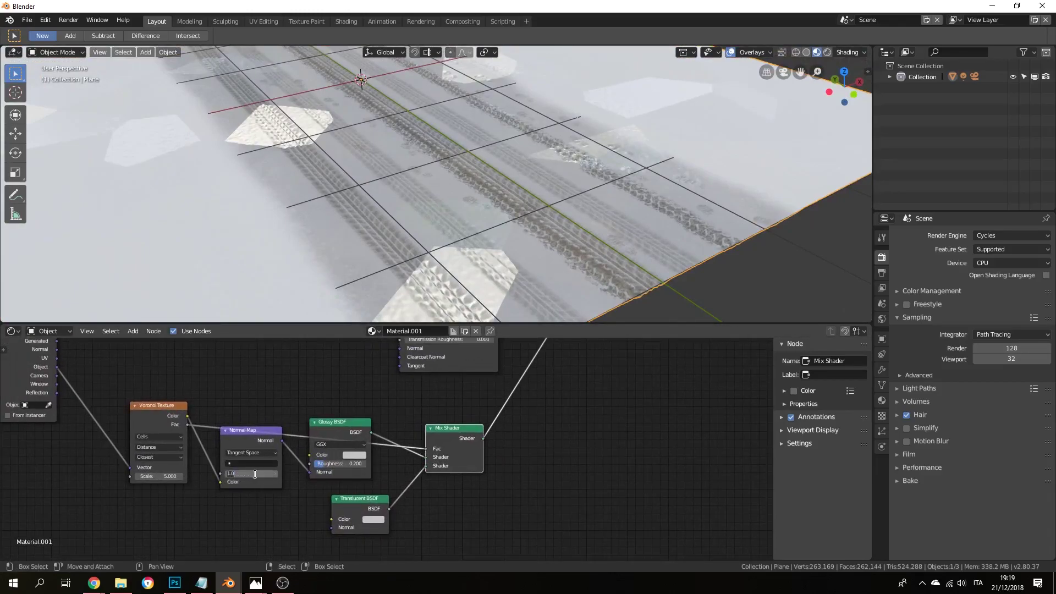
key("Return")
scroll(411, 244, "down", 6)
mouse_move(453, 171)
middle_mouse_down()
mouse_move(489, 187)
mouse_move(469, 177)
middle_mouse_up()
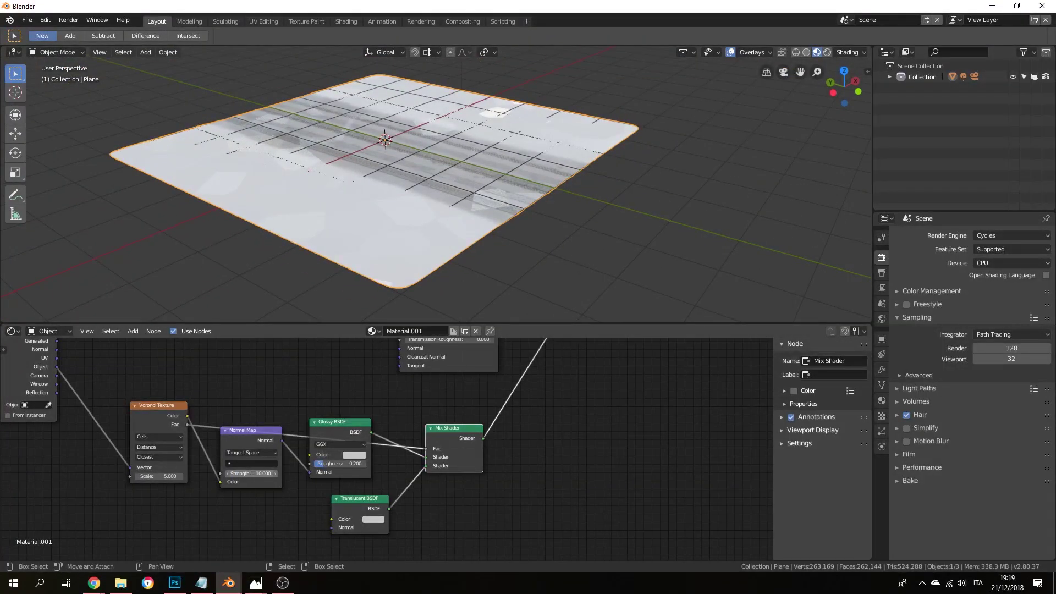
Step: Drag the Normal Map Strength field back up to 10.000 and orbit to check the bumps
mouse_move(250, 474)
left_mouse_down()
mouse_move(209, 473)
mouse_move(275, 476)
mouse_move(258, 473)
left_mouse_up()
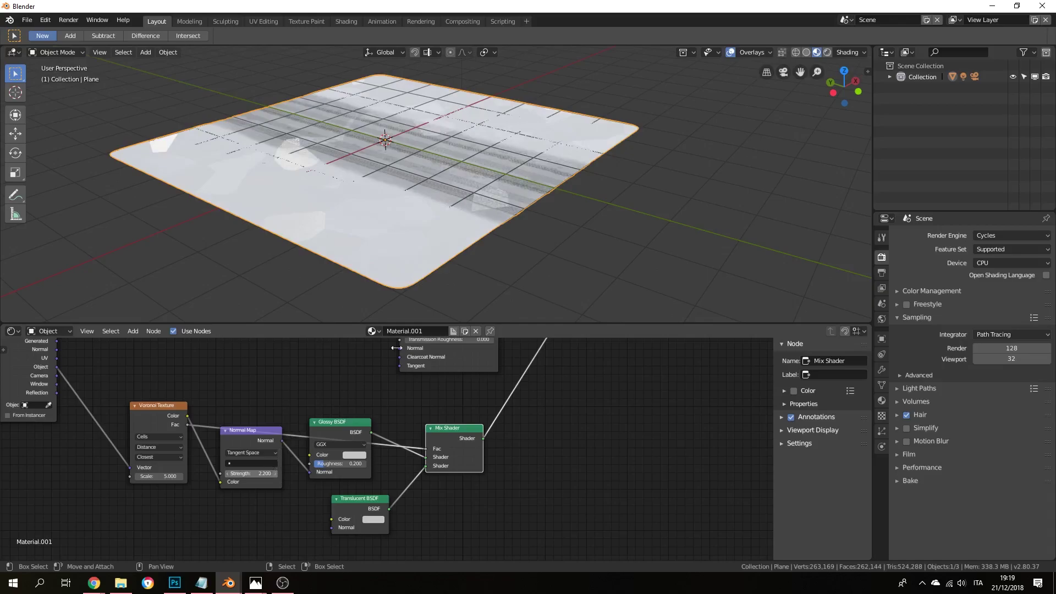
scroll(491, 221, "up", 2)
middle_click_drag(491, 220, 457, 266)
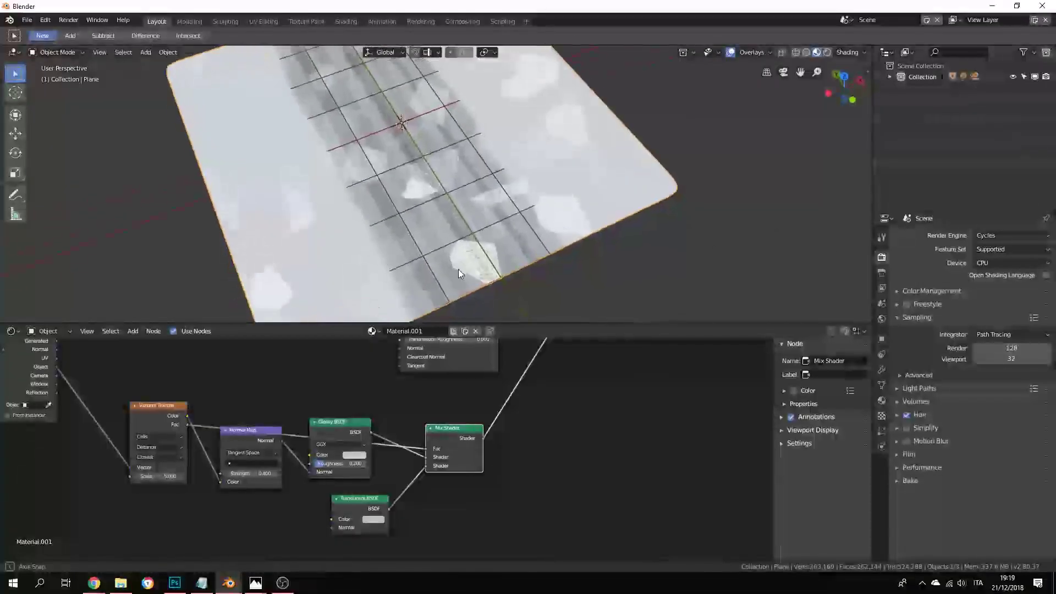
left_click(275, 474)
left_click_drag(264, 474, 414, 253)
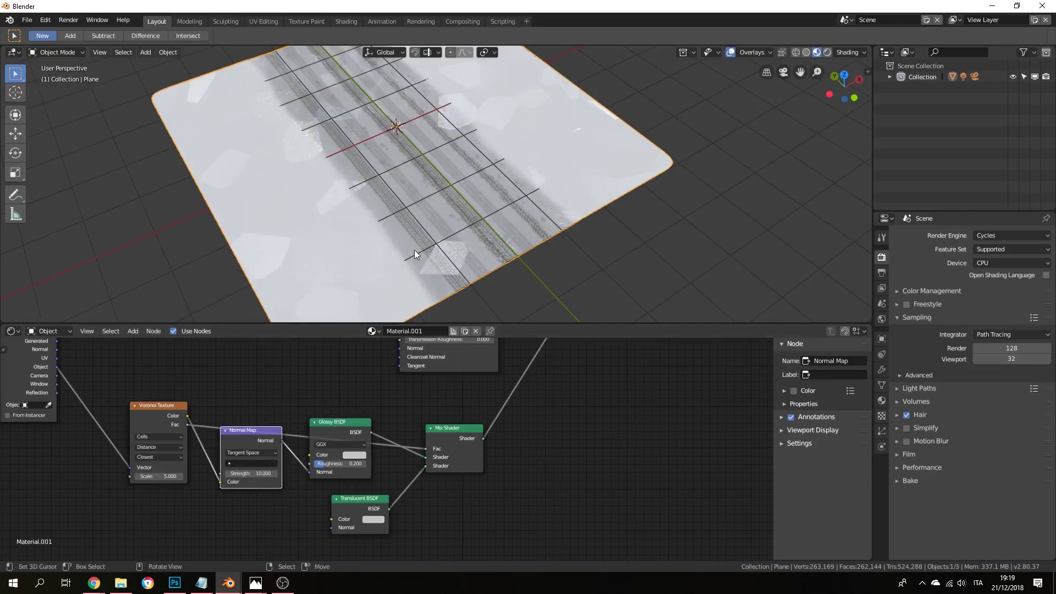
middle_click_drag(414, 252, 386, 220)
middle_click_drag(352, 308, 284, 325)
scroll(153, 463, "up", 1)
middle_click_drag(113, 492, 188, 475)
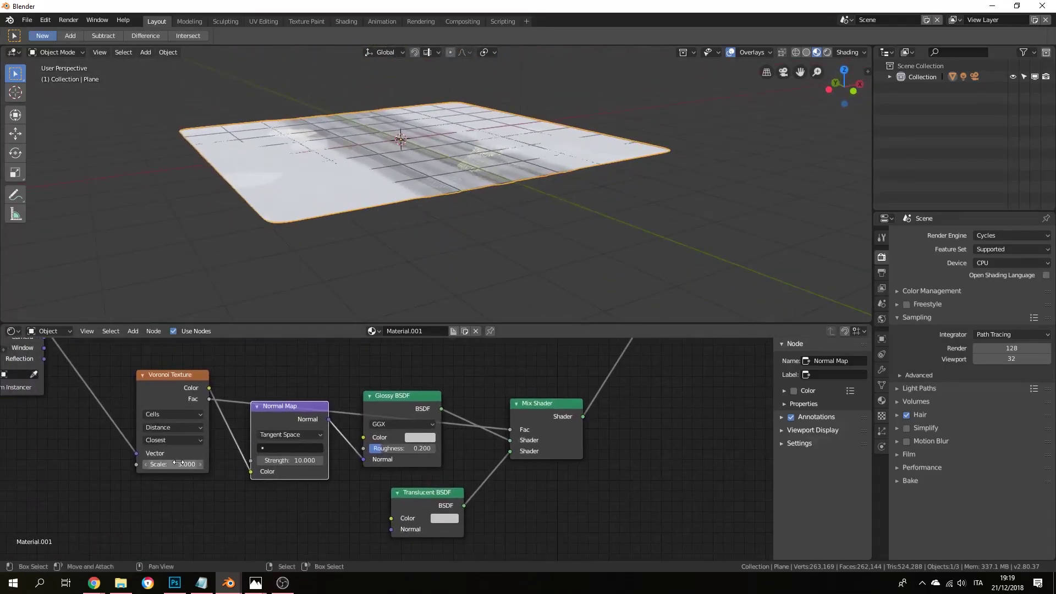
Step: Set the Voronoi Texture scale to 1000 and orbit close to inspect the grain
left_click(181, 463)
type("1000")
key("Return")
middle_click_drag(586, 131, 519, 212)
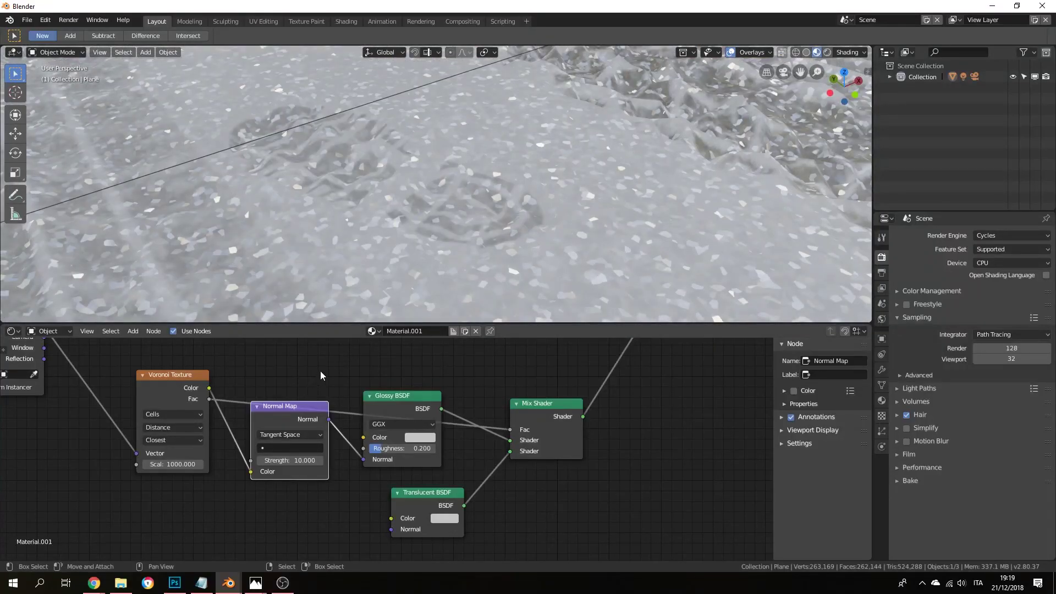
middle_click_drag(328, 374, 291, 408)
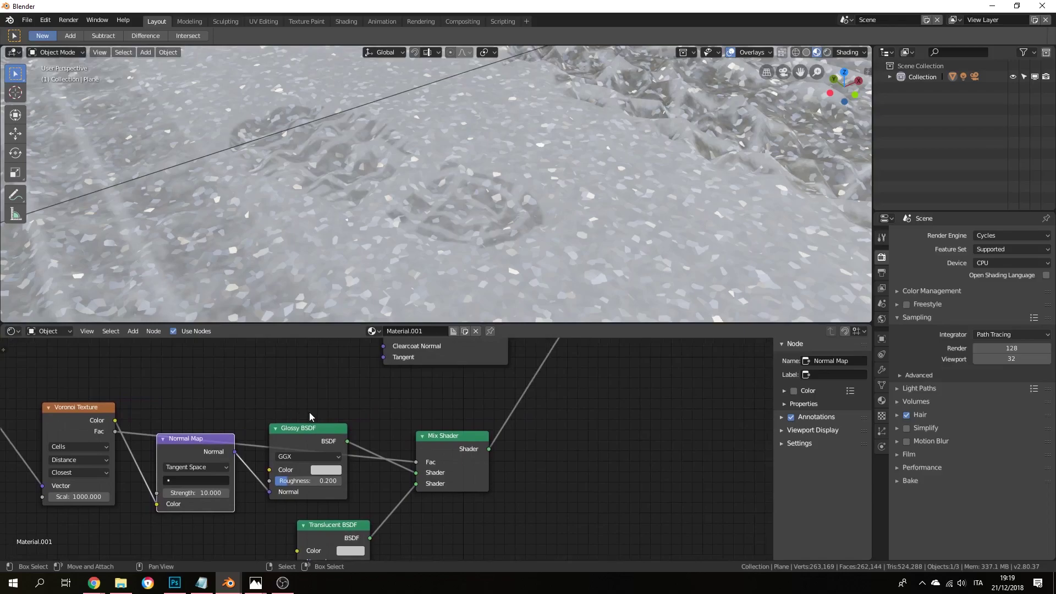
scroll(314, 411, "down", 3)
scroll(503, 239, "down", 5)
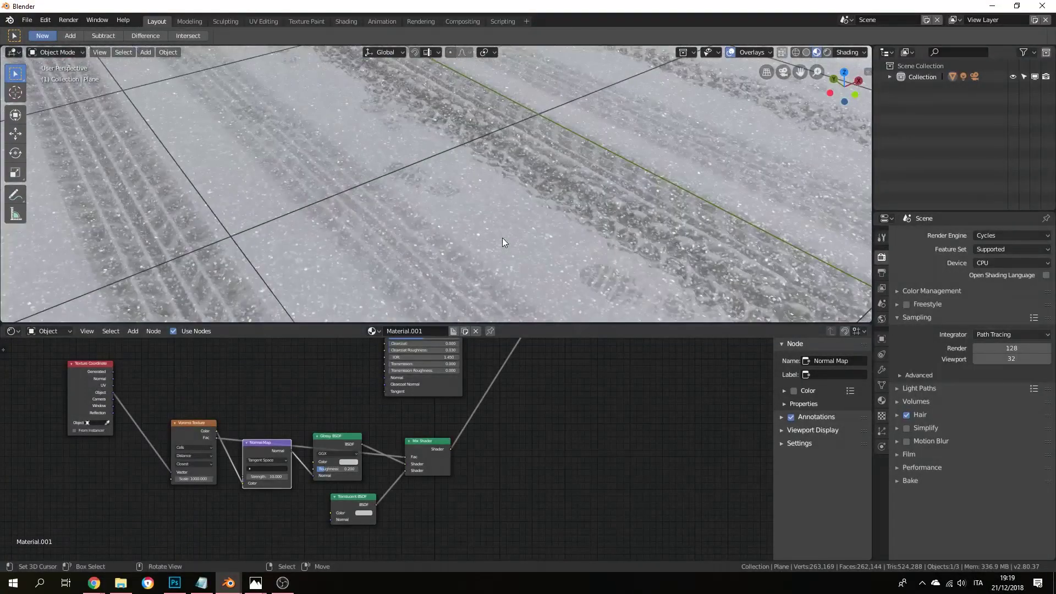
Step: Check the glitter across the tire tracks and box-select the Voronoi-to-Mix Shader chain
middle_click_drag(539, 193, 506, 207)
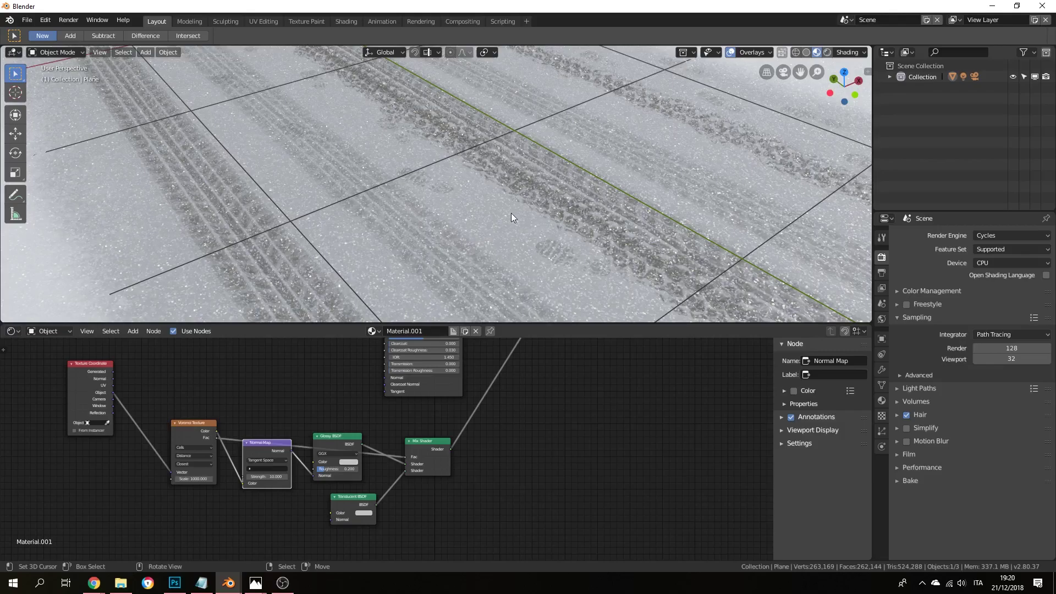
scroll(514, 215, "down", 5)
scroll(487, 214, "up", 3)
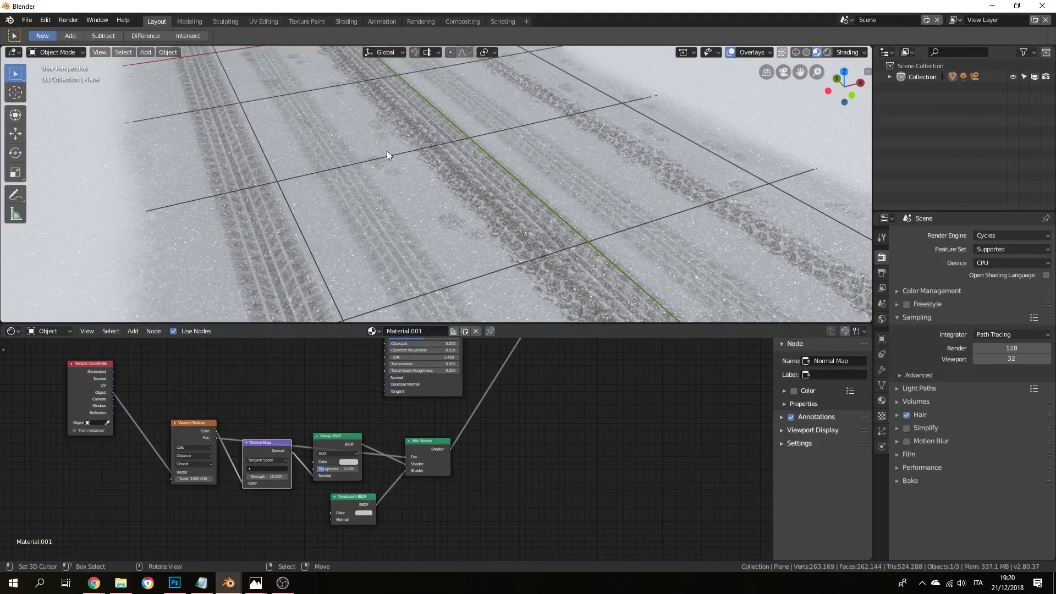
scroll(389, 147, "down", 4)
scroll(408, 193, "up", 6)
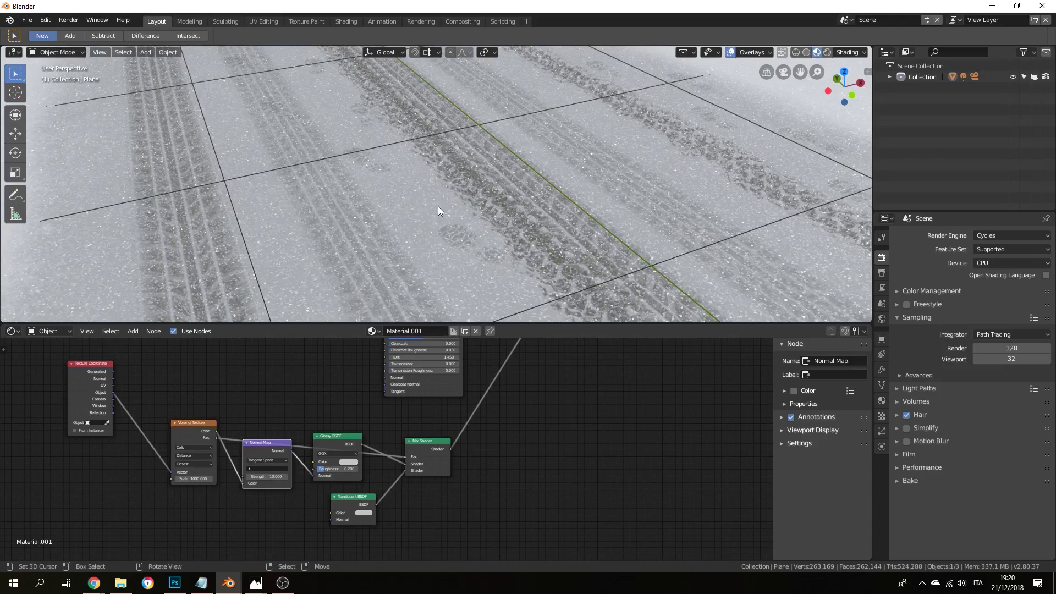
middle_click_drag(262, 387, 257, 365)
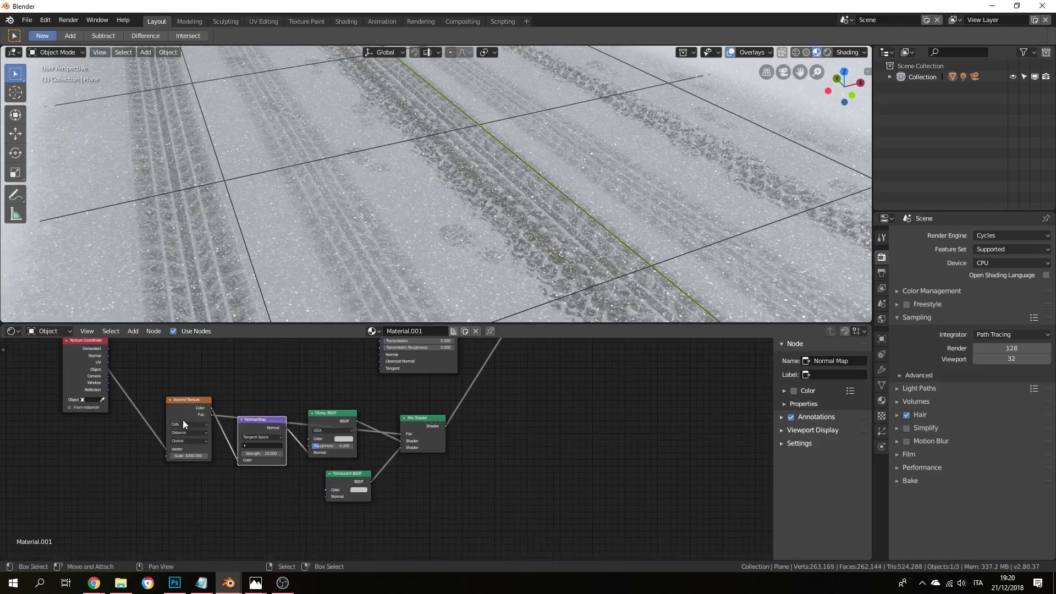
left_click_drag(163, 394, 444, 481)
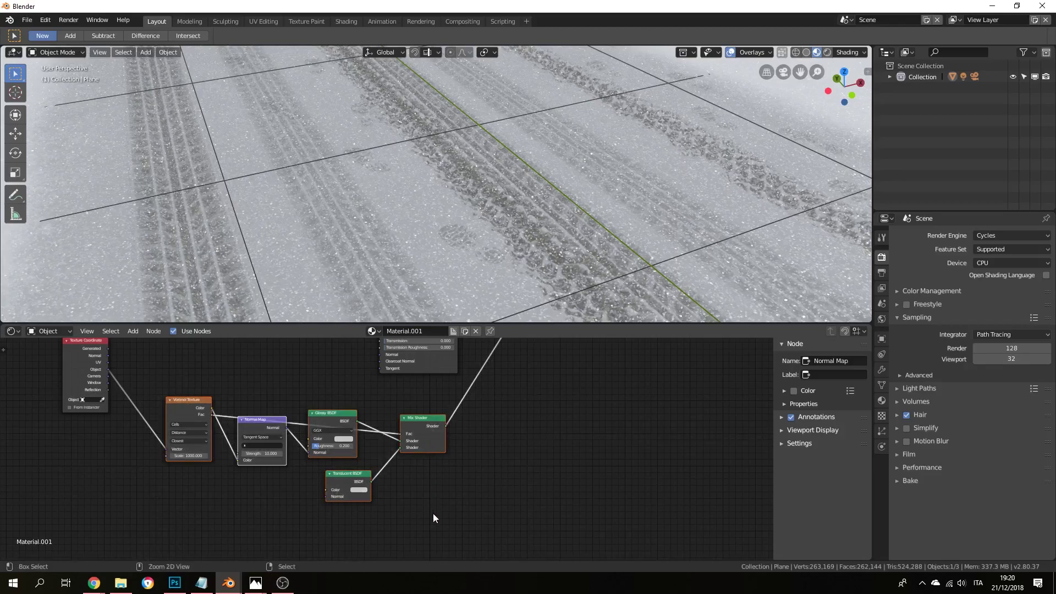
Step: Duplicate the Mix Shader, Translucent BSDF and Glossy BSDF and place the copies below
left_click(423, 449)
key("ctrl+shift+d")
left_click(462, 528)
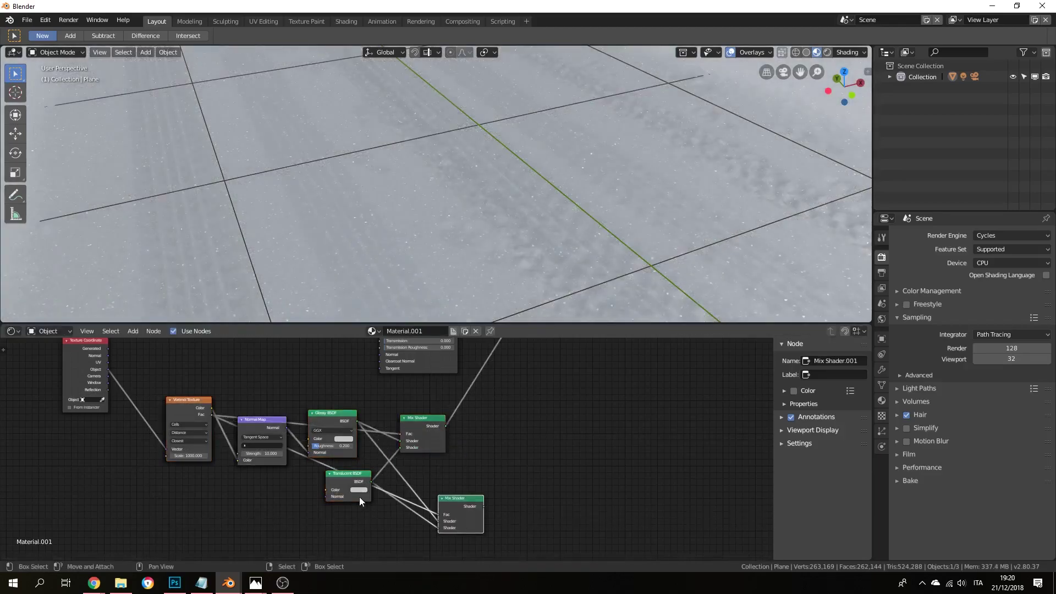
left_click(348, 474)
key("shift+d")
left_click(338, 461)
key("shift+d")
left_click(324, 498)
middle_click_drag(325, 498, 377, 412)
left_click_drag(385, 473, 399, 496)
left_click_drag(496, 410, 507, 455)
Step: Duplicate the Normal Map and Voronoi nodes and link Texture Coordinate into the new Voronoi Vector
left_click(311, 362)
key("shift+d")
left_click(279, 496)
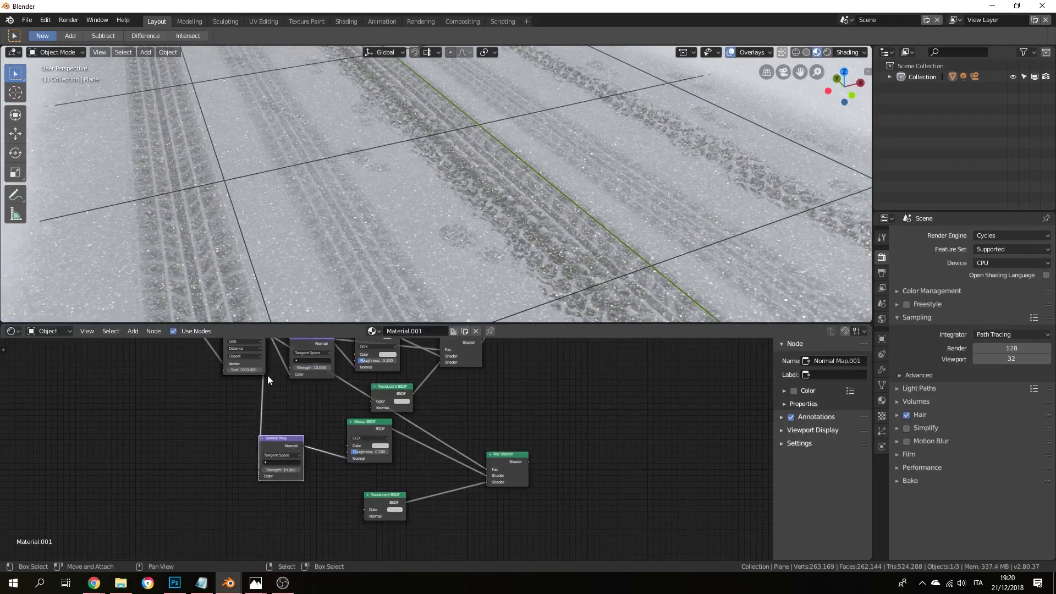
left_click(257, 368)
key("shift+d")
left_click(211, 464)
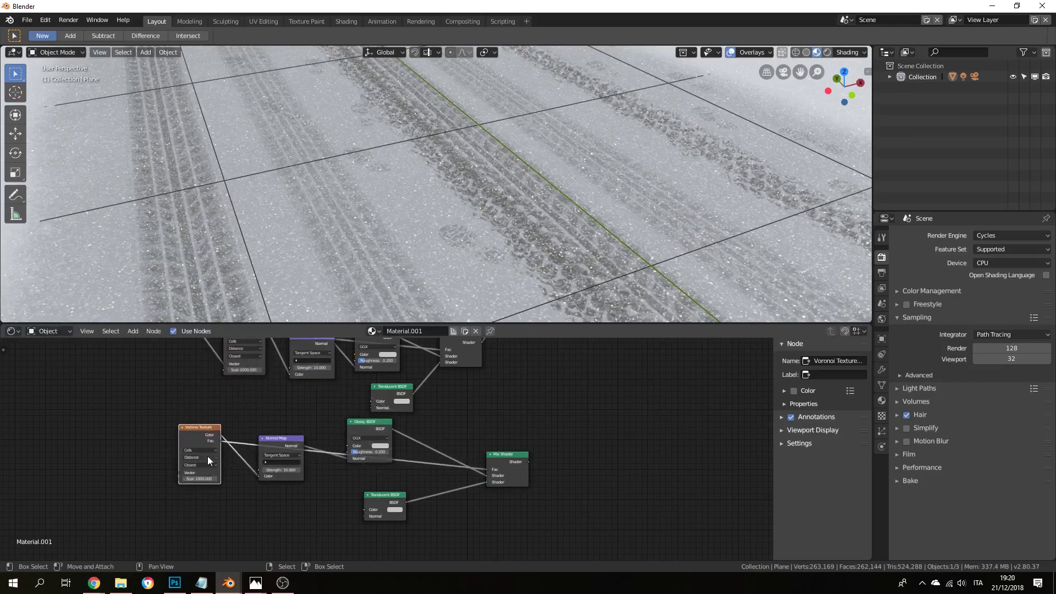
middle_click_drag(182, 398, 258, 475)
scroll(257, 471, "down", 1)
left_click_drag(266, 378, 274, 535)
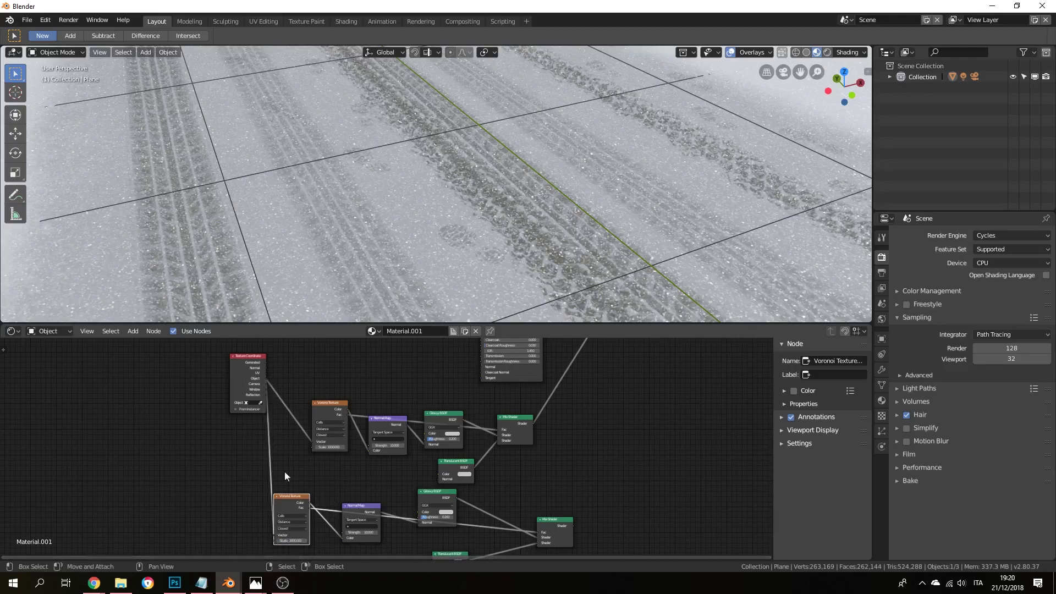
Step: Set the copied Voronoi Texture's Scale to 1000
scroll(297, 543, "up", 5)
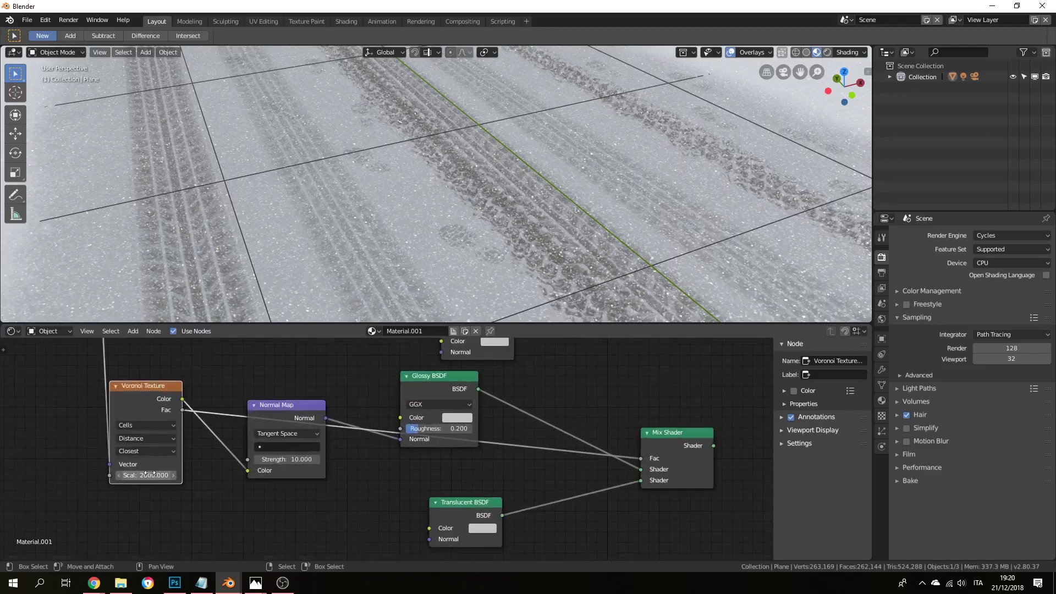
middle_click_drag(197, 469, 204, 512)
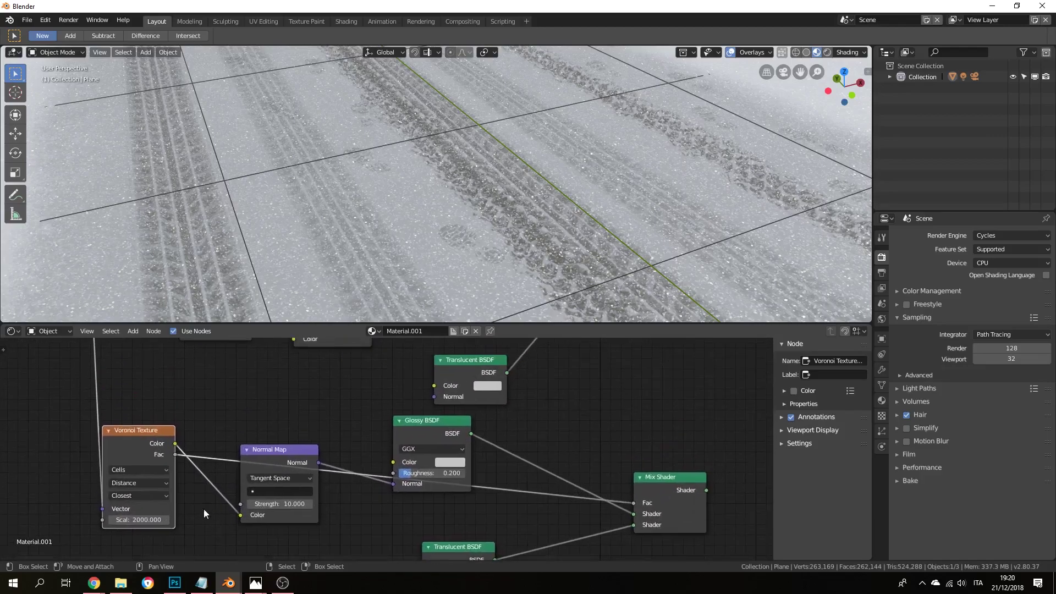
left_click(143, 520)
type("1000")
key("Return")
middle_click_drag(316, 359, 250, 435)
scroll(302, 482, "down", 3)
Step: Add a new Mix Shader and drop it onto the link to the Material Output
key("shift+a")
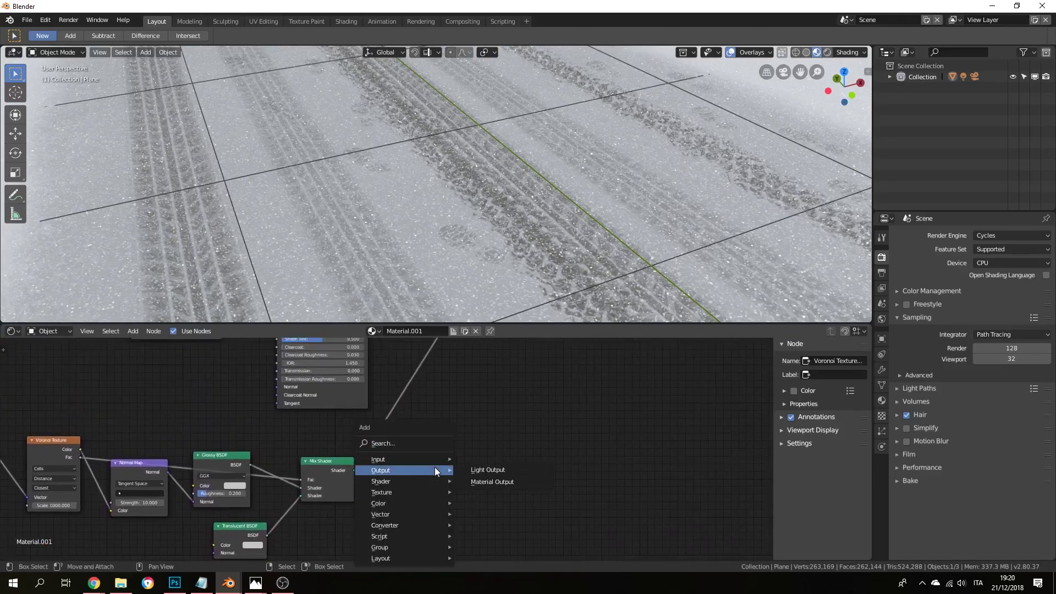
left_click(423, 447)
type("mix")
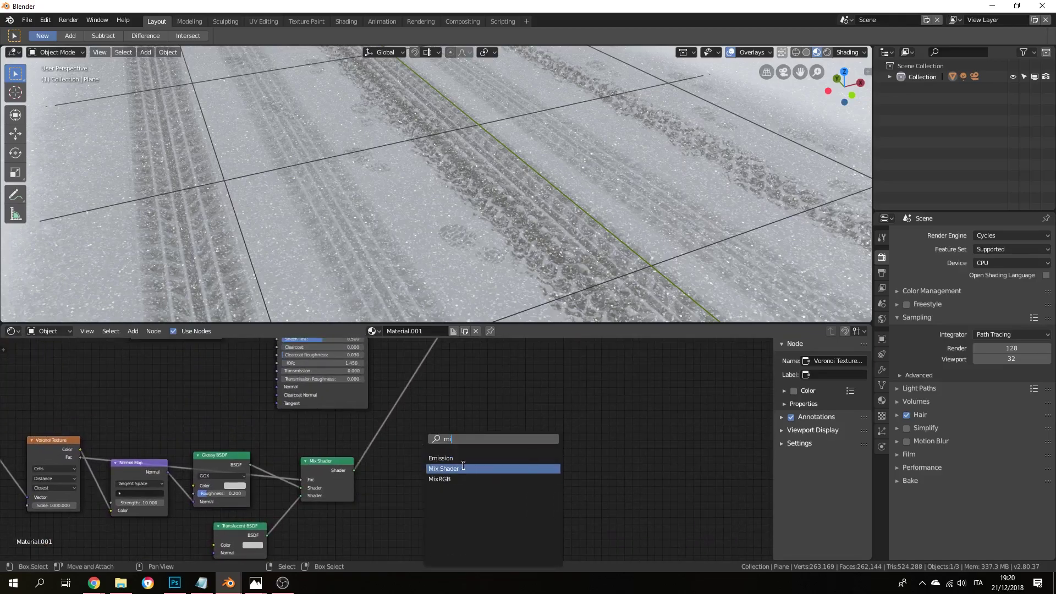
key("Return")
left_click(431, 378)
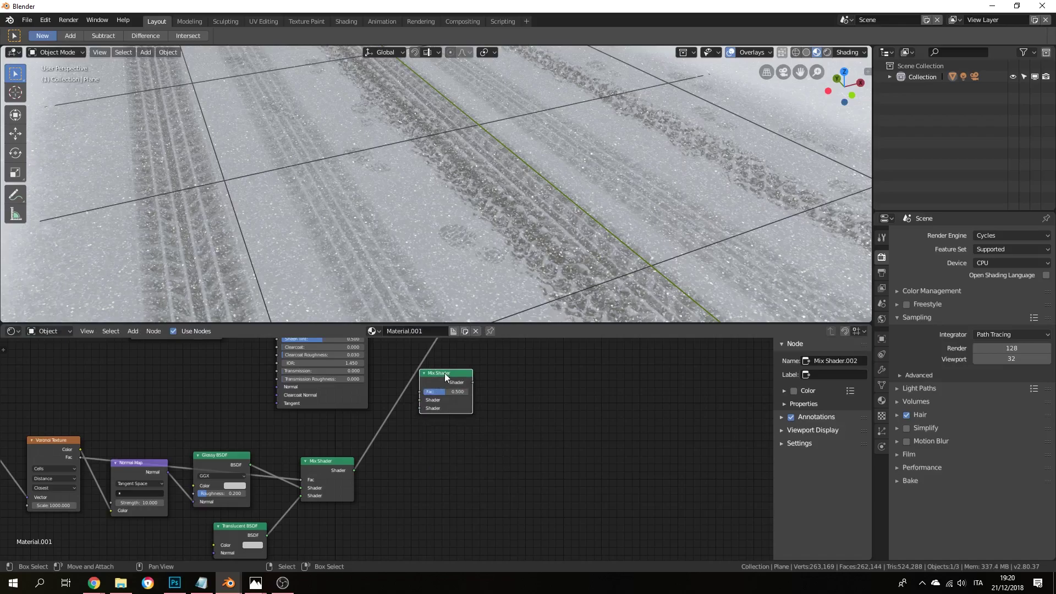
left_click_drag(440, 372, 432, 368)
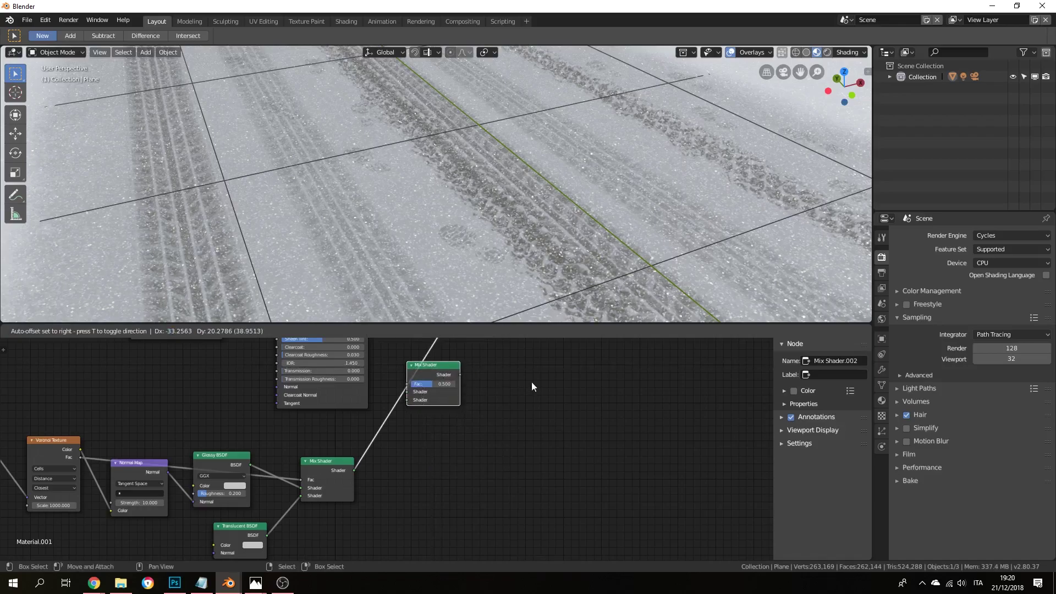
left_click(433, 378)
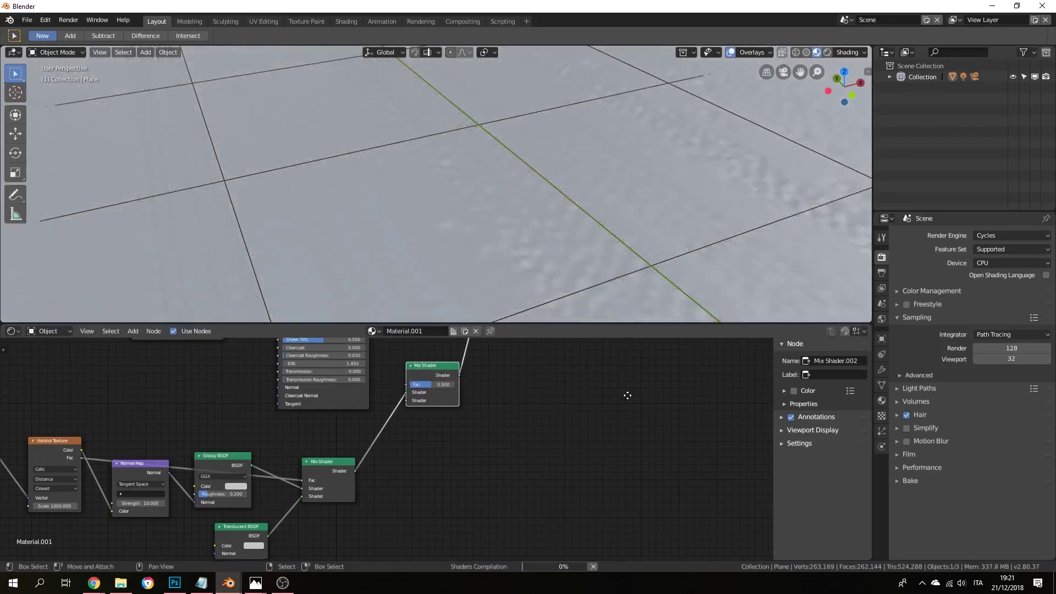
scroll(614, 398, "up", 3, "ctrl")
middle_click_drag(614, 398, 548, 407)
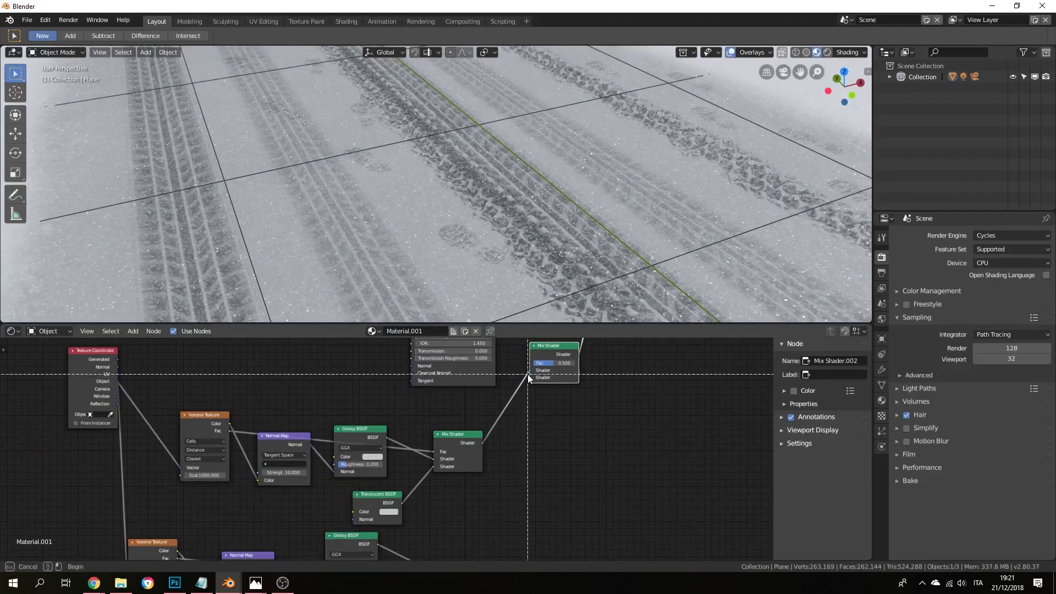
scroll(533, 400, "down", 2)
Step: Plug the lower Mix Shader into the new Mix Shader's second Shader input and set its Fac to 0.8
left_click_drag(513, 364, 458, 497)
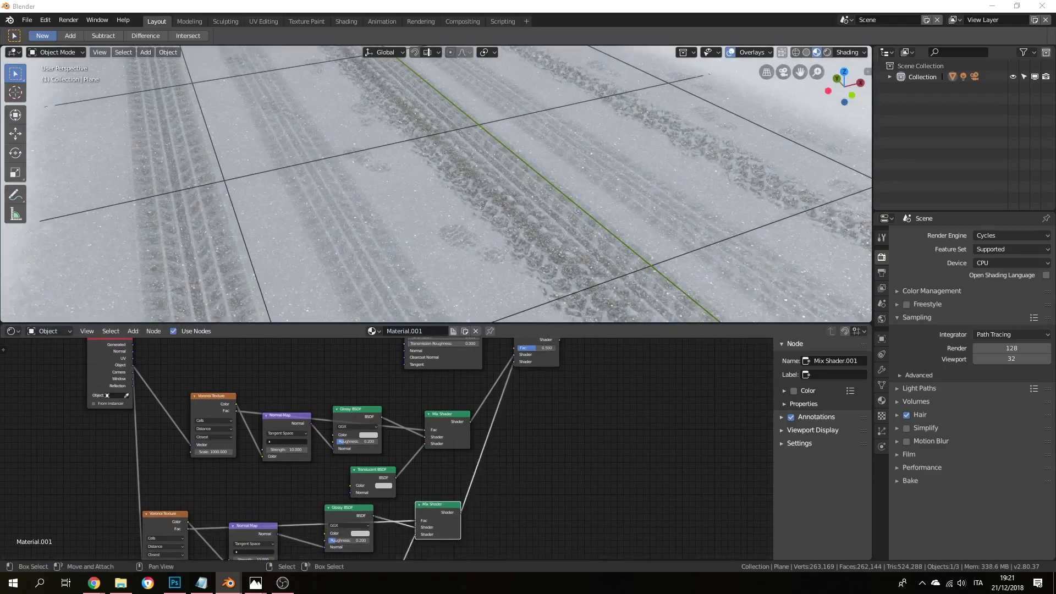
scroll(526, 414, "up", 2)
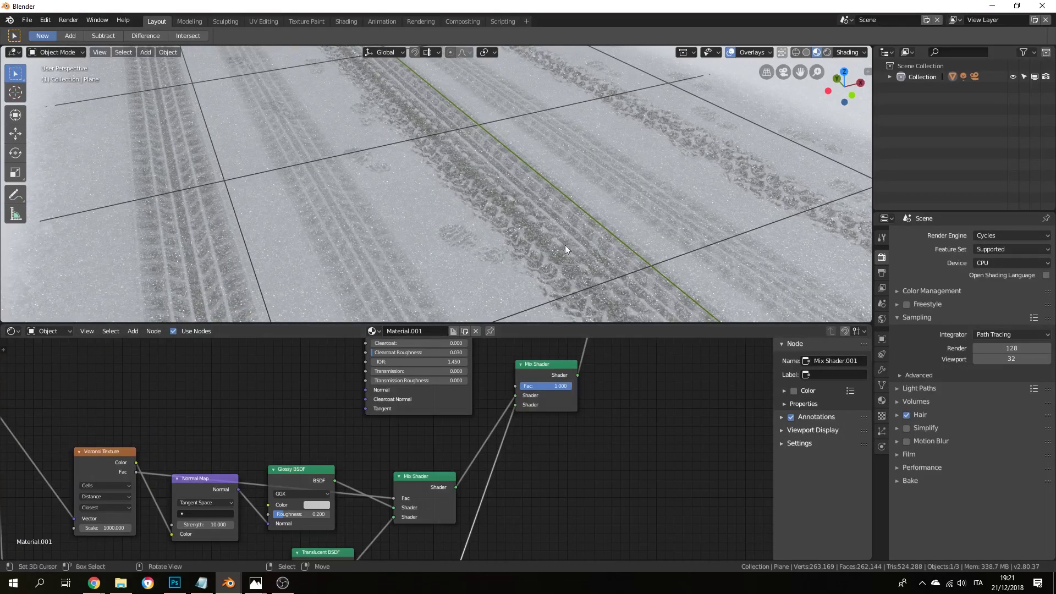
left_click_drag(544, 386, 575, 365)
left_click_drag(552, 299, 551, 299)
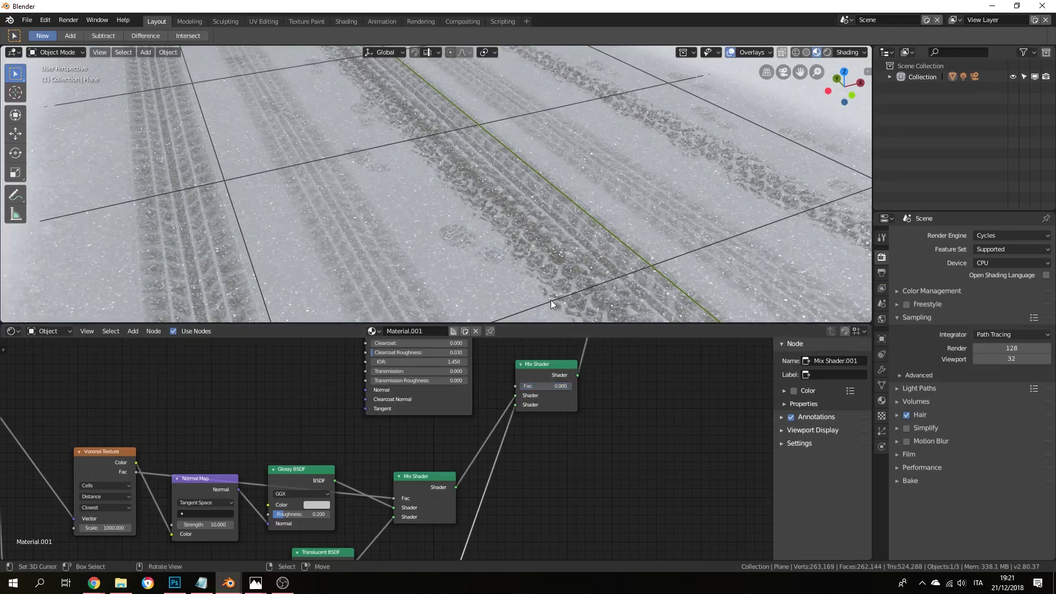
double_click(573, 390)
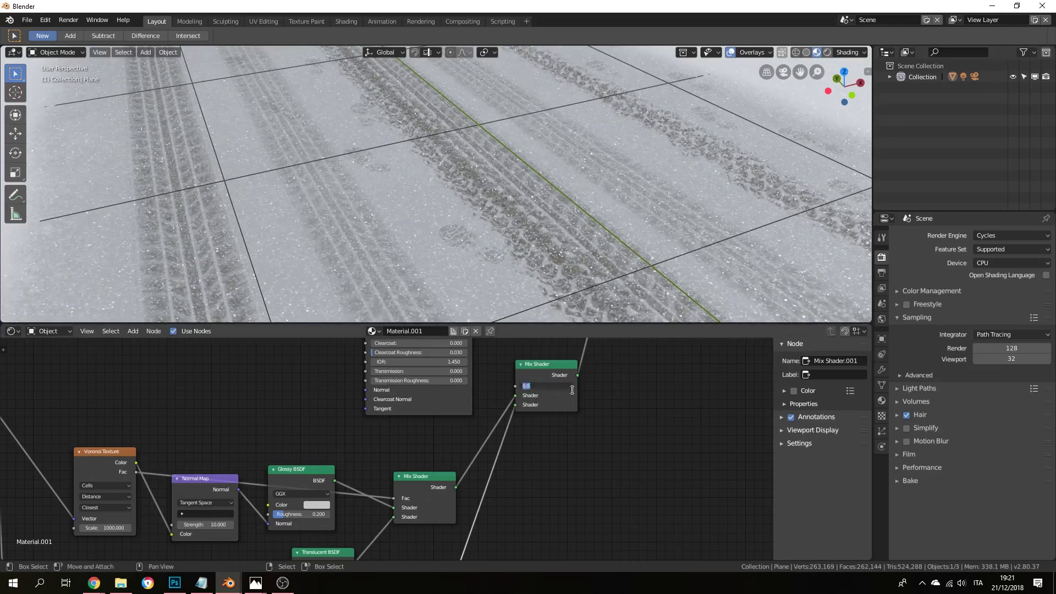
key("BackSpace")
type(".8")
key("Return")
scroll(556, 424, "down", 3)
middle_click_drag(550, 286, 547, 239)
scroll(545, 240, "down", 4)
mouse_move(569, 396)
middle_mouse_down()
mouse_move(613, 449)
mouse_move(557, 406)
middle_mouse_up()
middle_click_drag(228, 429, 255, 428)
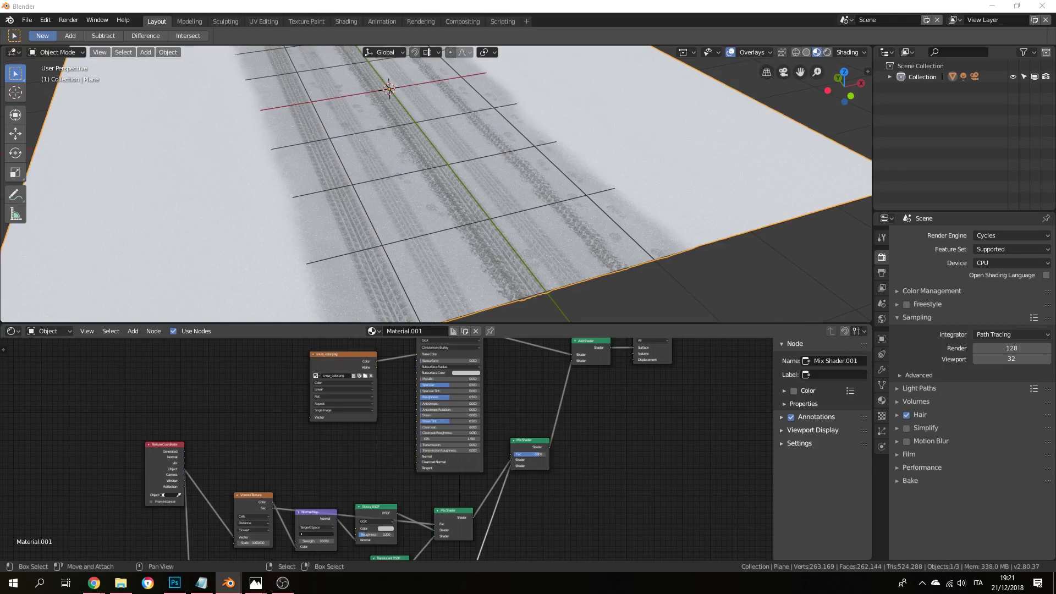
Step: Add a Noise Texture node driven by the Texture Coordinate Object output
key("shift+a")
left_click(215, 446)
type("noise")
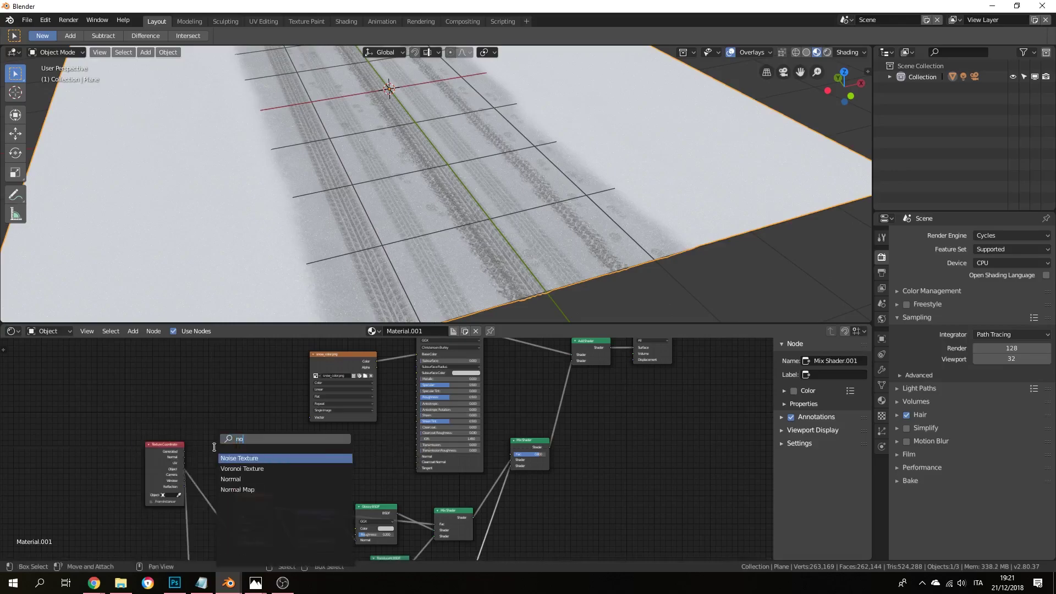
key("Return")
left_click(228, 446)
scroll(228, 445, "up", 2)
middle_click_drag(133, 479, 222, 444)
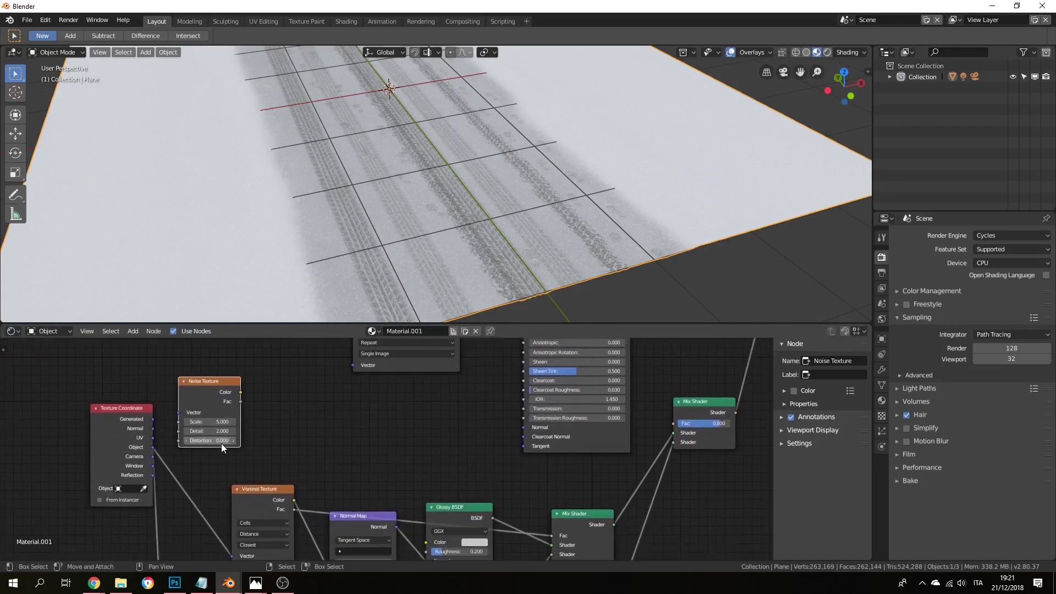
scroll(154, 445, "up", 1)
left_click_drag(133, 446, 153, 434)
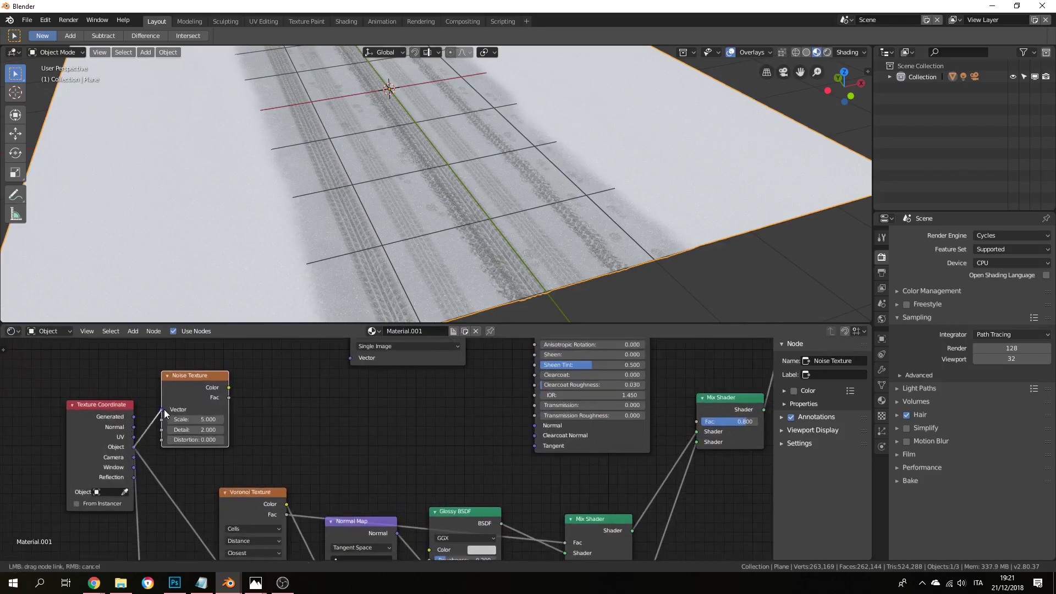
left_click_drag(209, 375, 233, 386)
Step: Add a Bump node beside the noise and set the Noise Texture Scale to 150
key("shift+a")
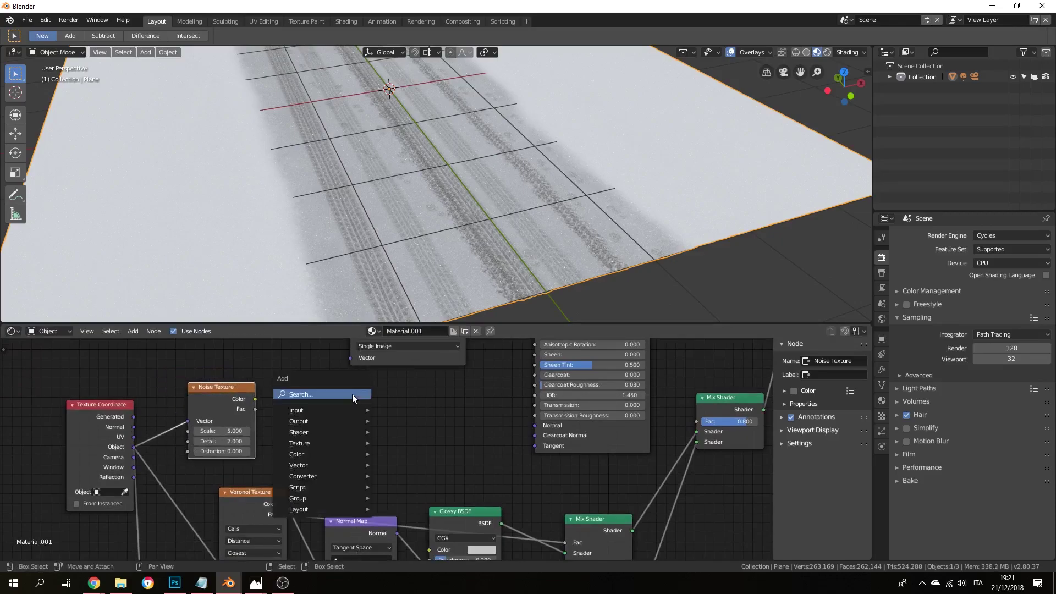
left_click(352, 394)
type("bump")
key("Return")
left_click(263, 401)
left_click(206, 431)
type("150")
key("Return")
Step: Feed noise Color into Bump Height at strength 0.05, and Bump Normal into the Principled BSDF Normal
left_click_drag(258, 400, 297, 459)
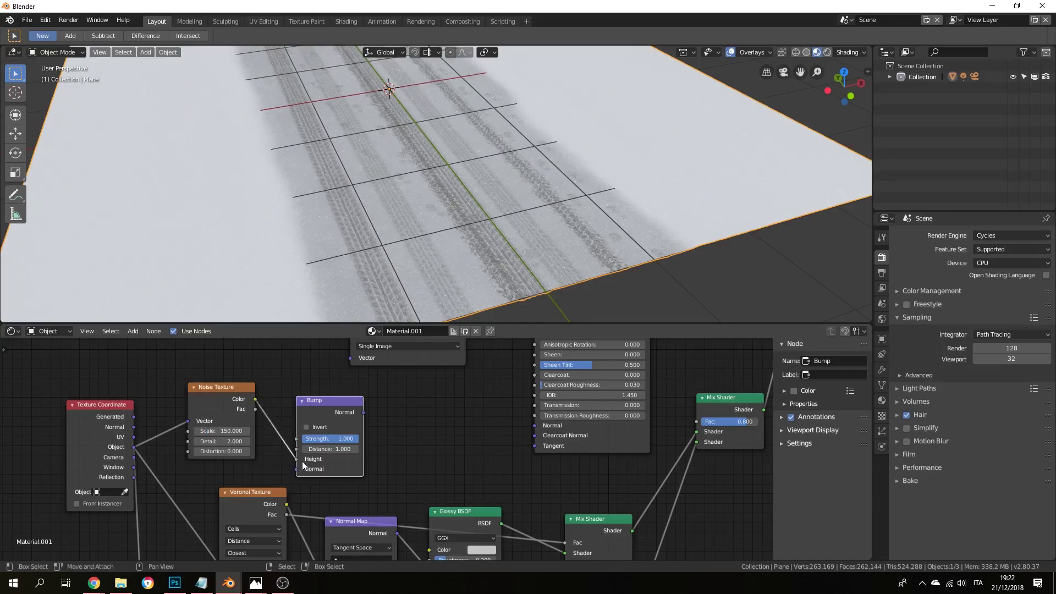
left_click(336, 441)
type("0.05")
key("Return")
left_click_drag(364, 413, 541, 428)
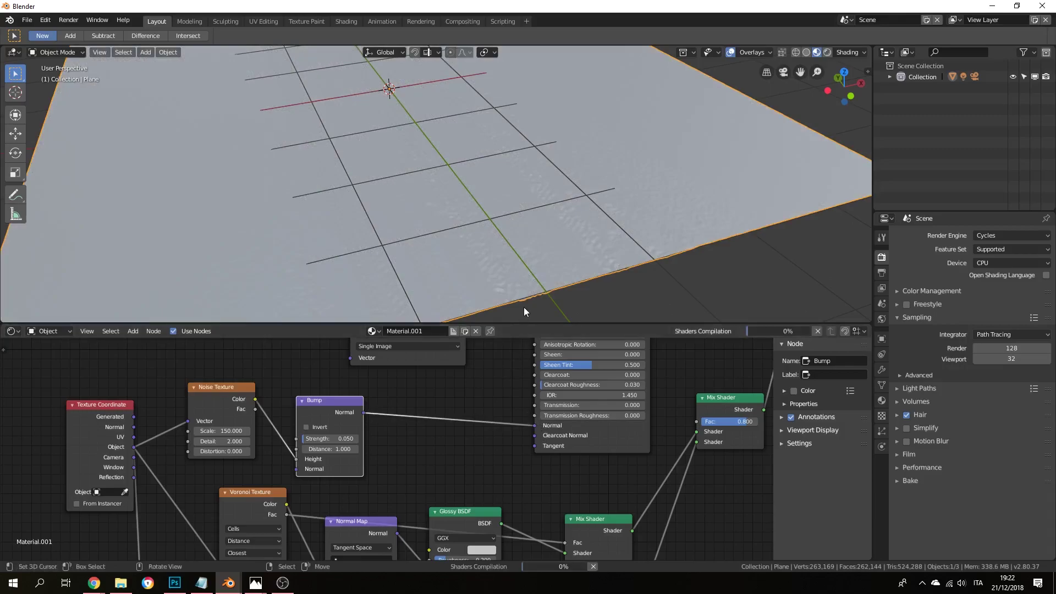
Step: Inspect the snow up close, then delete the Bump-to-Normal link on the Principled BSDF
middle_click_drag(525, 305, 447, 250)
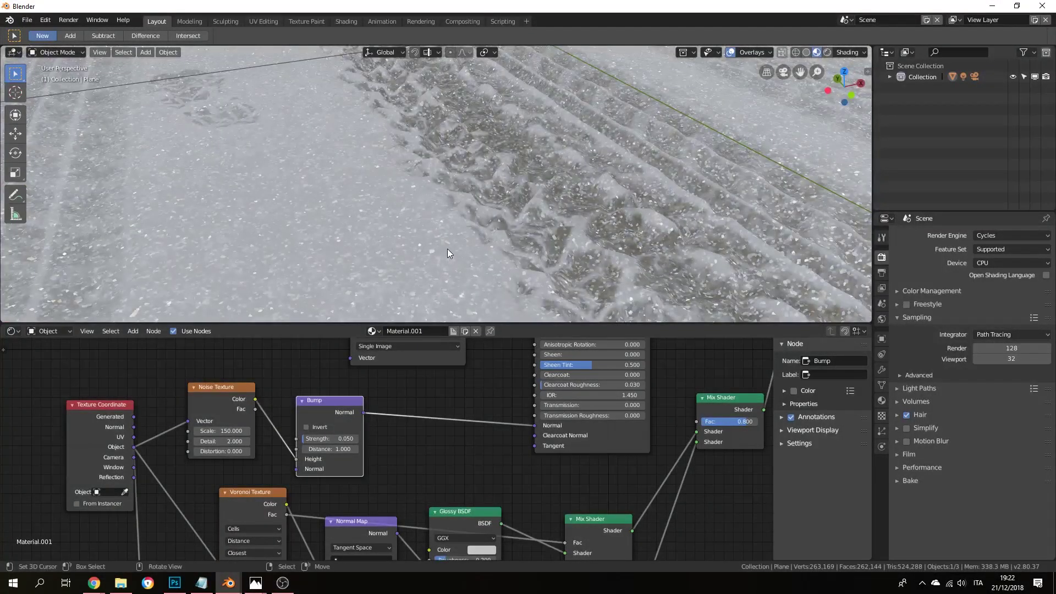
scroll(406, 392, "down", 1)
left_click_drag(513, 428, 481, 432)
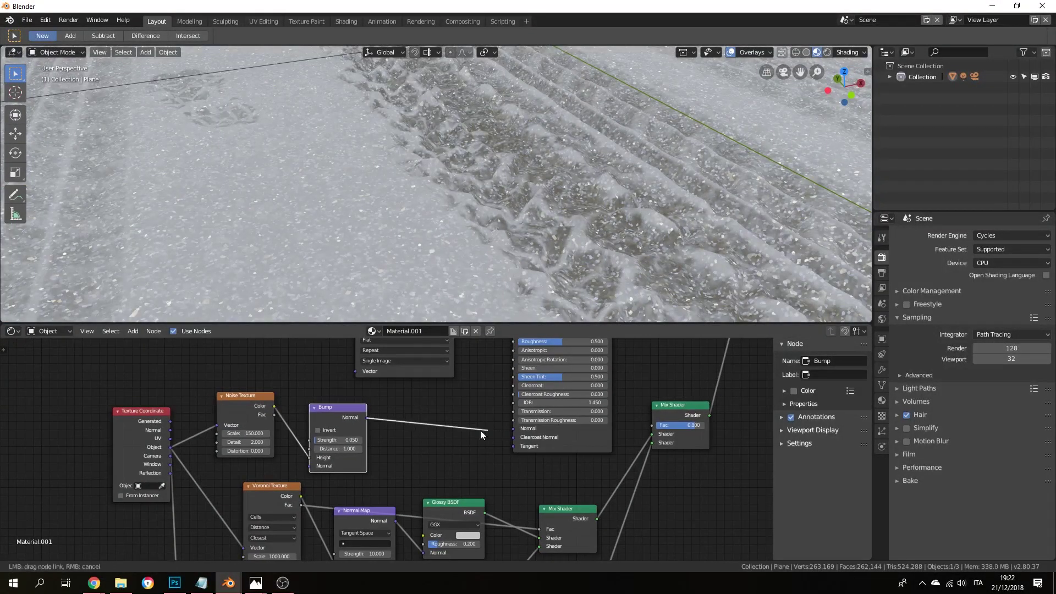
left_click_drag(258, 166, 256, 167)
scroll(397, 171, "down", 4)
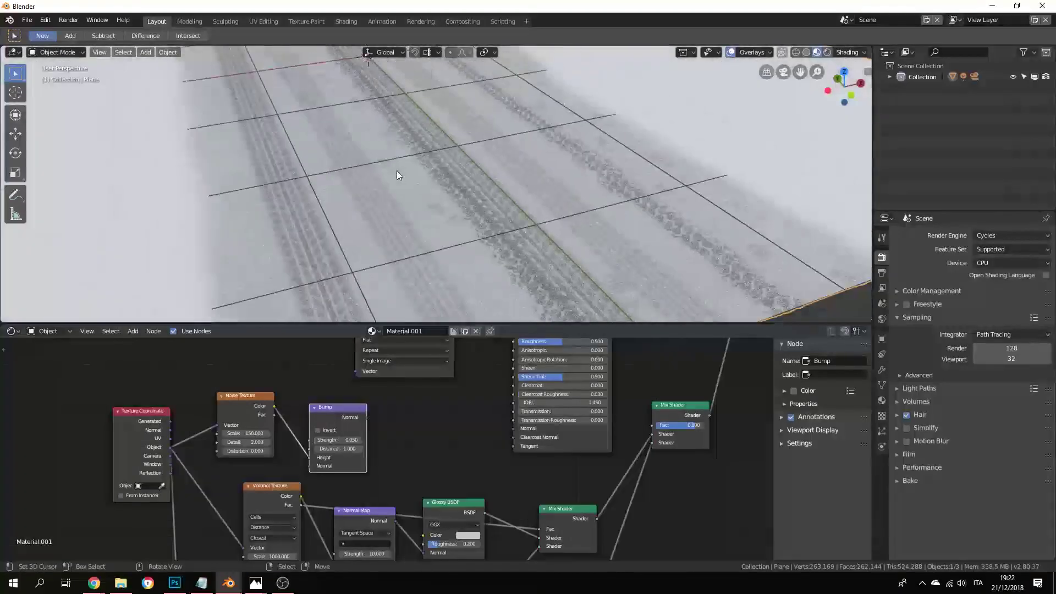
scroll(590, 340, "down", 2)
middle_click_drag(594, 393, 510, 426)
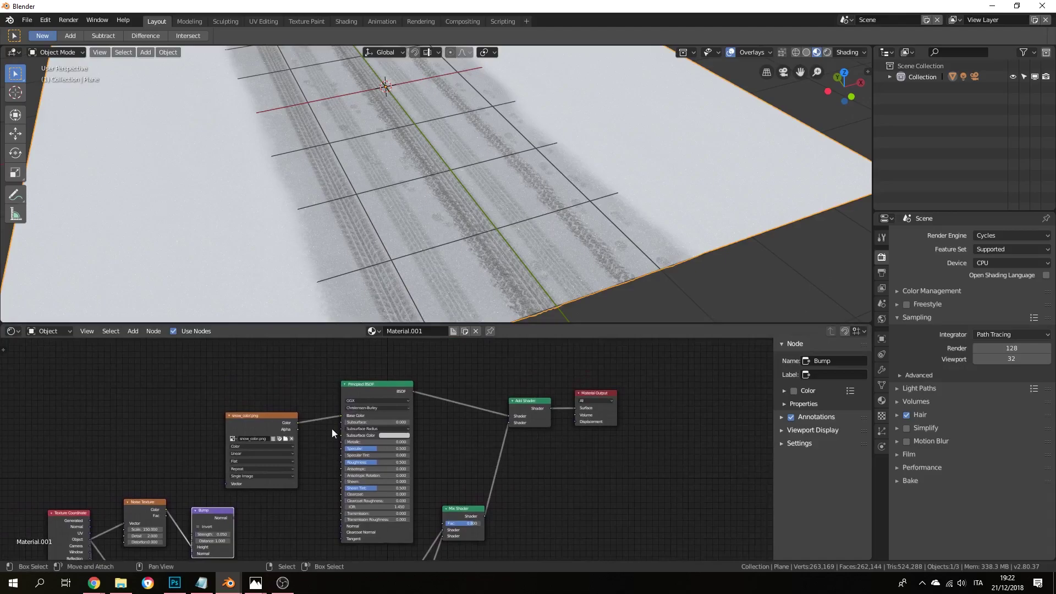
scroll(449, 424, "down", 3)
scroll(330, 423, "up", 3)
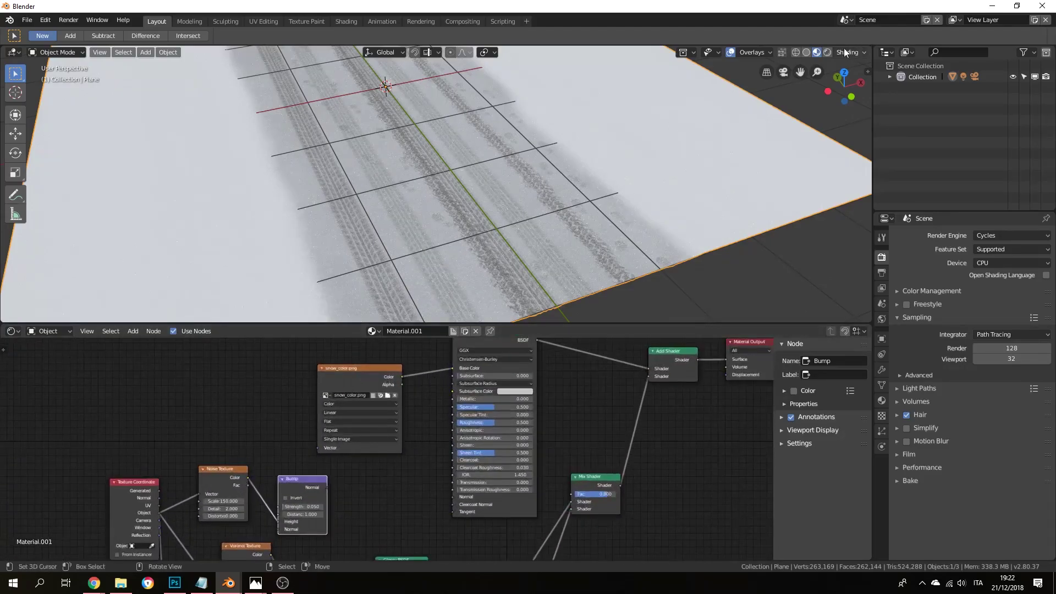
Step: Preview the snow plane in Rendered shading, then go through Wireframe back to Solid
left_click(829, 51)
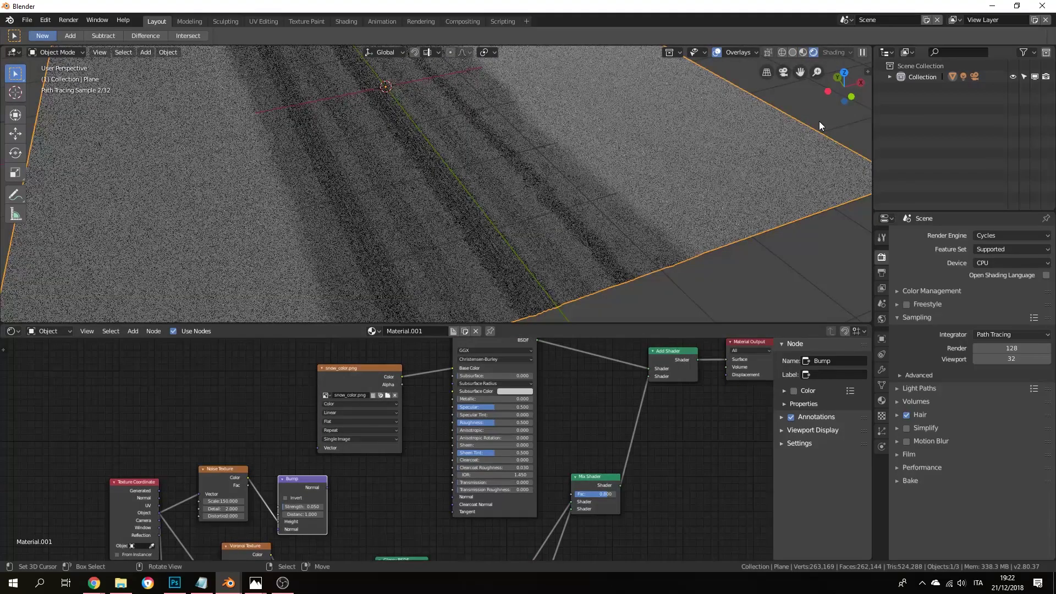
left_click(794, 52)
left_click(795, 52)
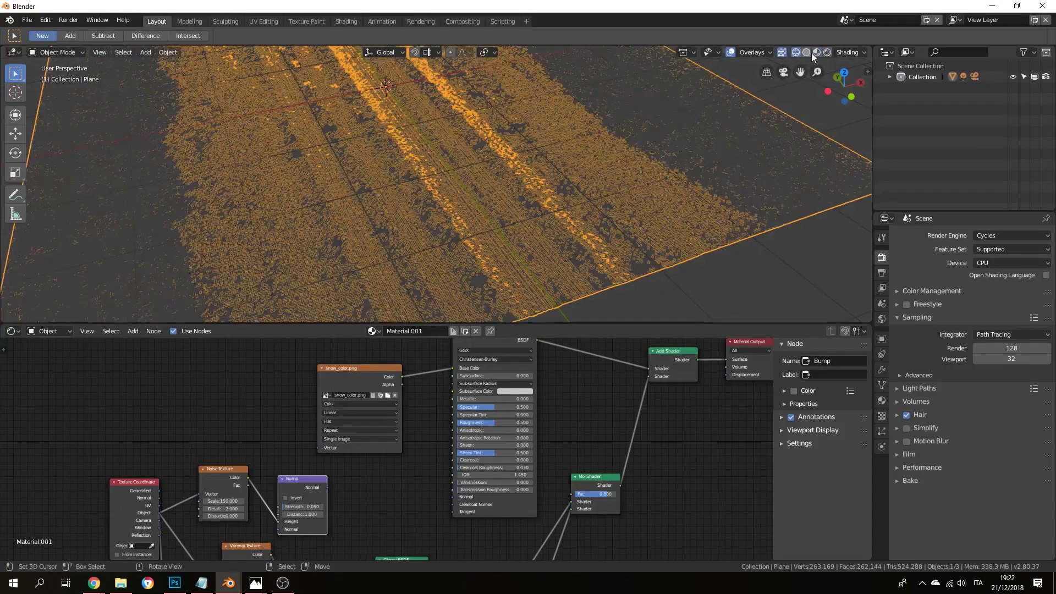
left_click(809, 52)
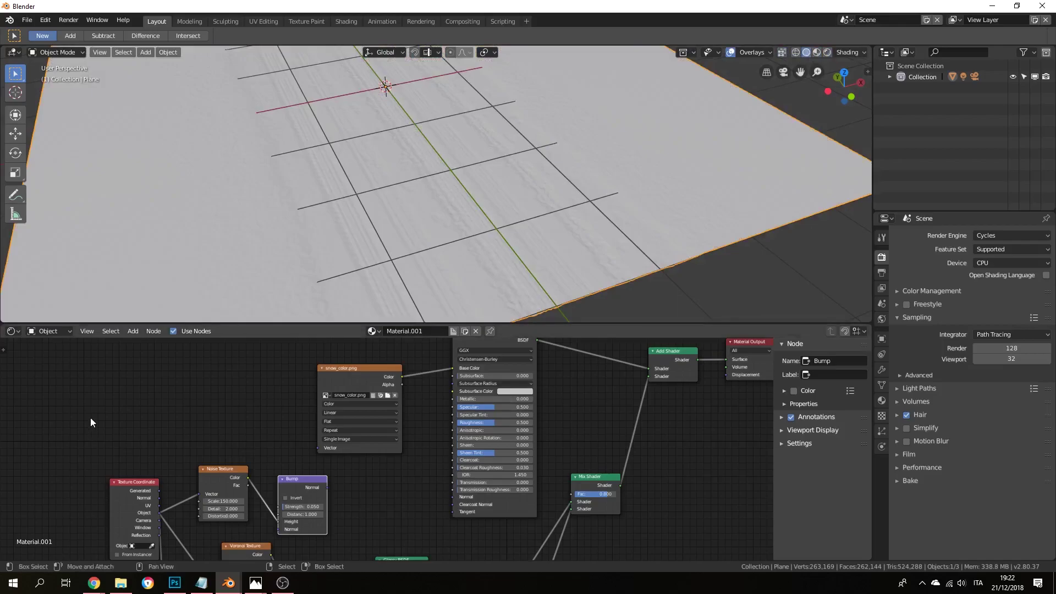
Step: Switch the node editor to the World tree and enable Use Nodes
left_click(47, 330)
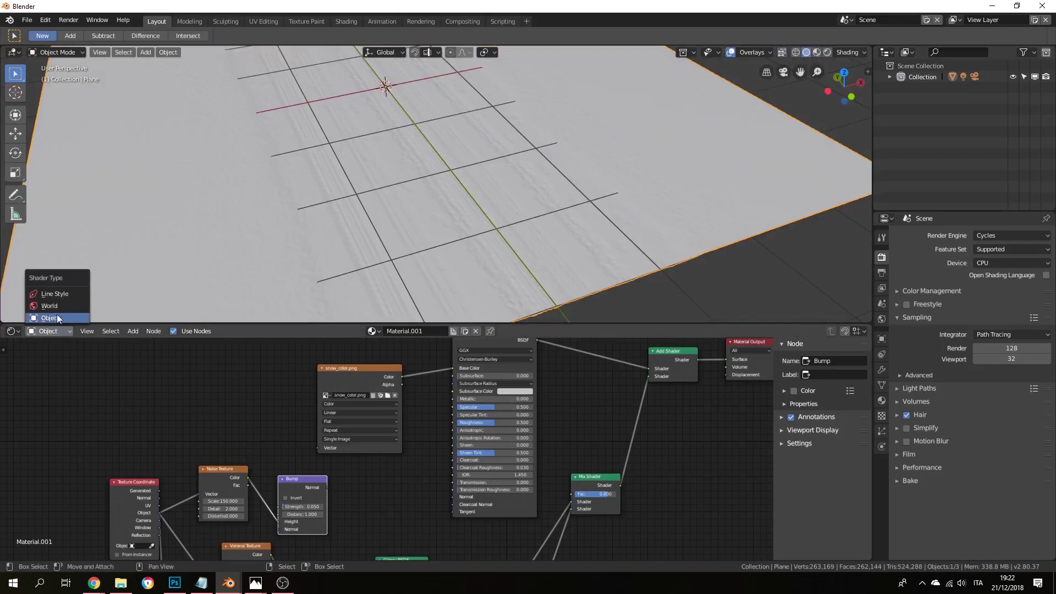
left_click(58, 310)
left_click(54, 329)
left_click(55, 299)
left_click(60, 331)
left_click(71, 312)
left_click(196, 331)
key("Home")
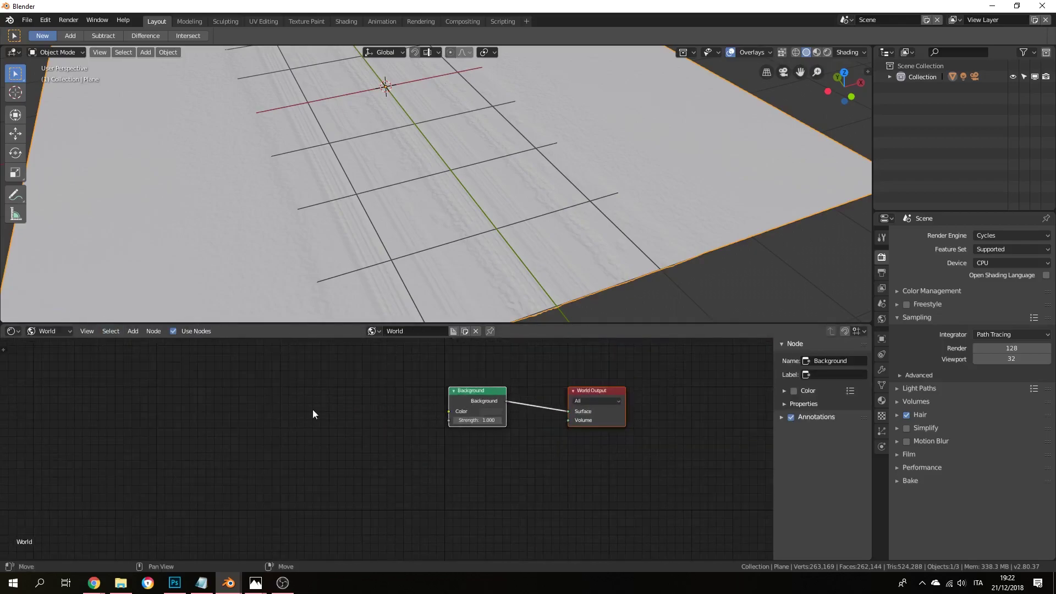
Step: Add an Environment Texture node and connect its Color to the Background
key("shift+a")
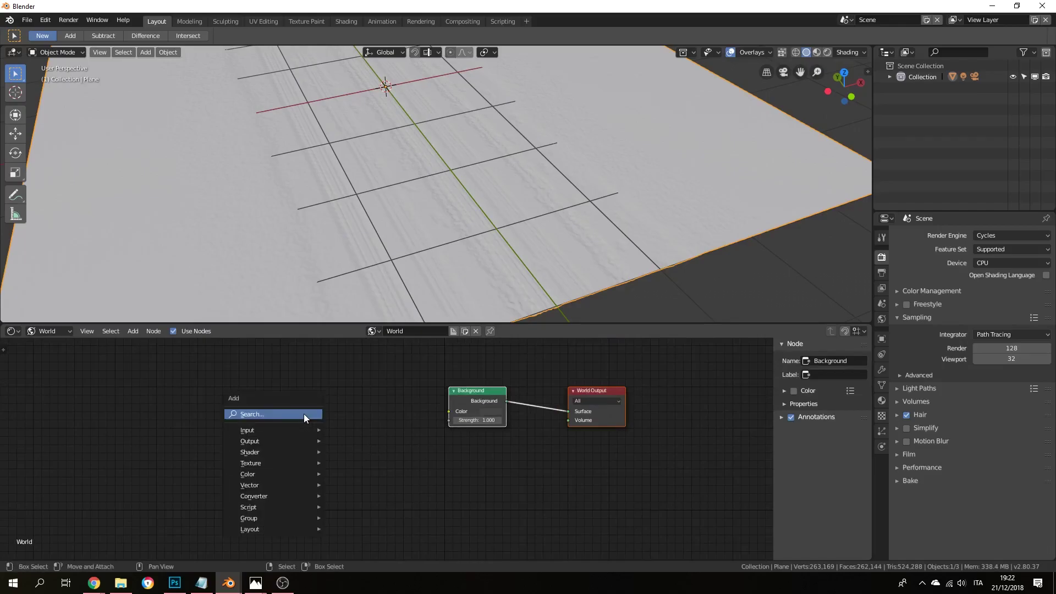
type("env")
left_click(324, 433)
left_click(259, 380)
left_click_drag(369, 401, 449, 411)
Step: Load tucker_wreck_4k.hdr from the recent snow folder into the Environment Texture
left_click(346, 413)
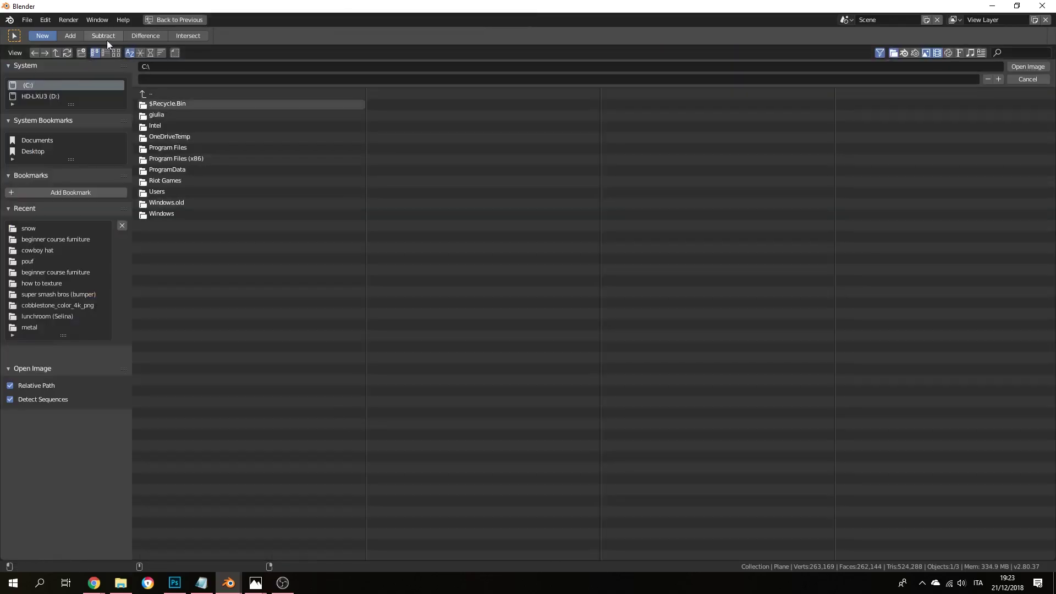
left_click(116, 52)
left_click(29, 228)
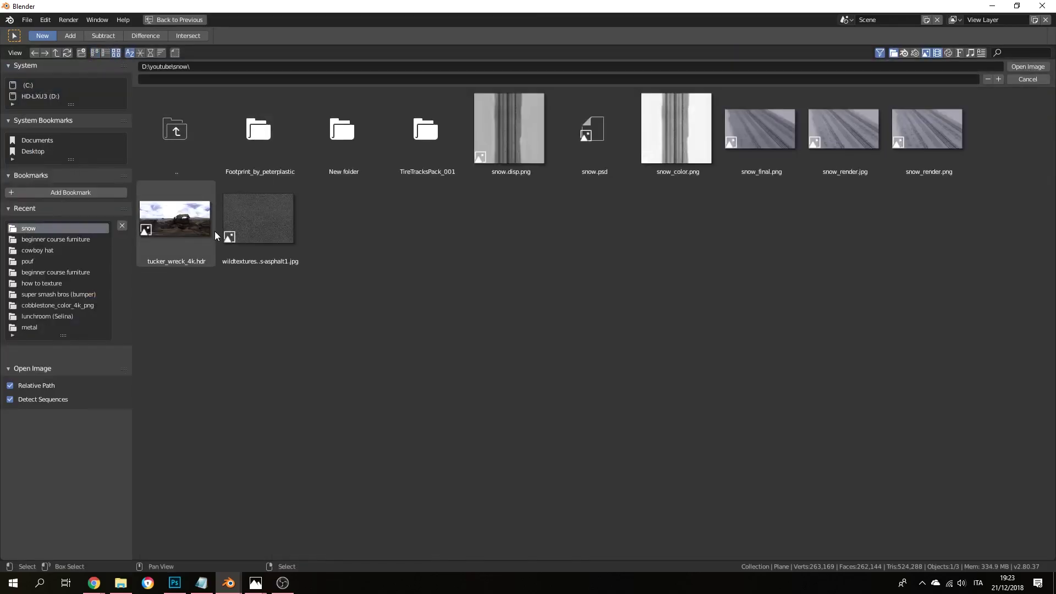
double_click(189, 238)
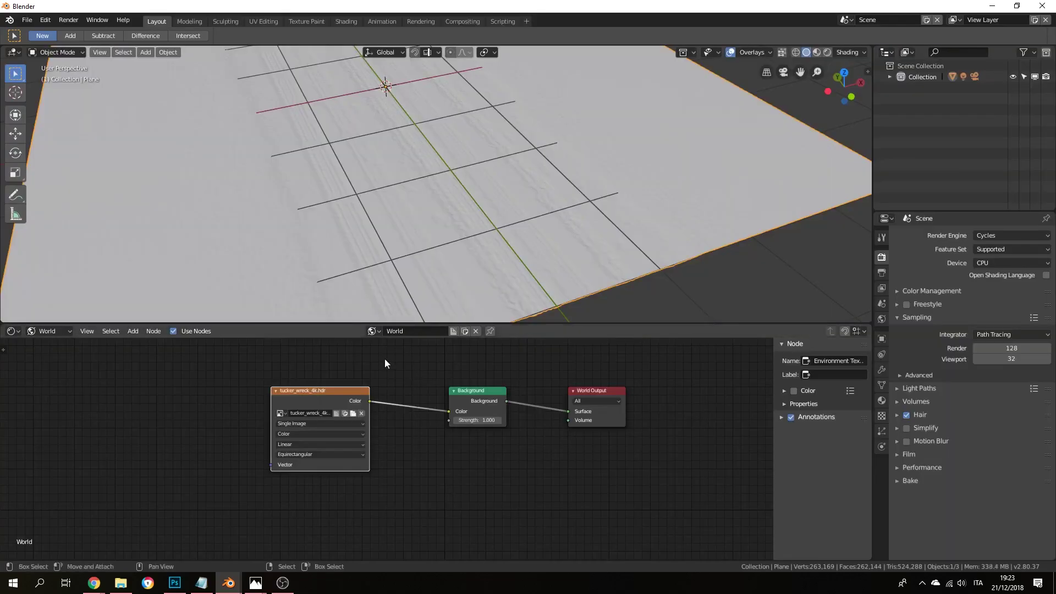
Step: In Chrome, return from the Patreon page to the hdrihaven.com homepage and read its free-licensing paragraph
mouse_move(94, 584)
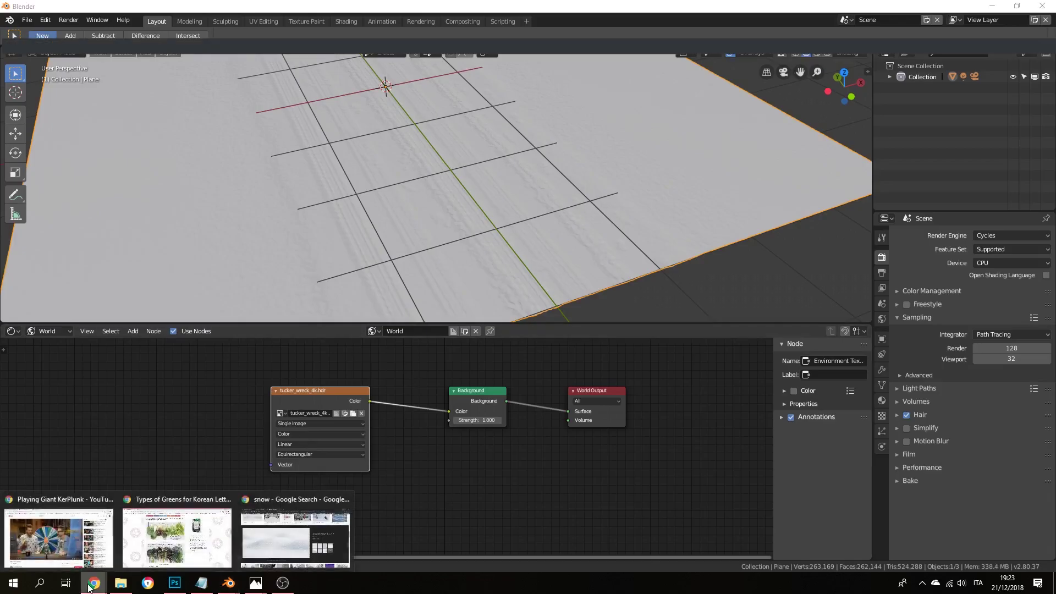
left_click(259, 548)
left_click(193, 8)
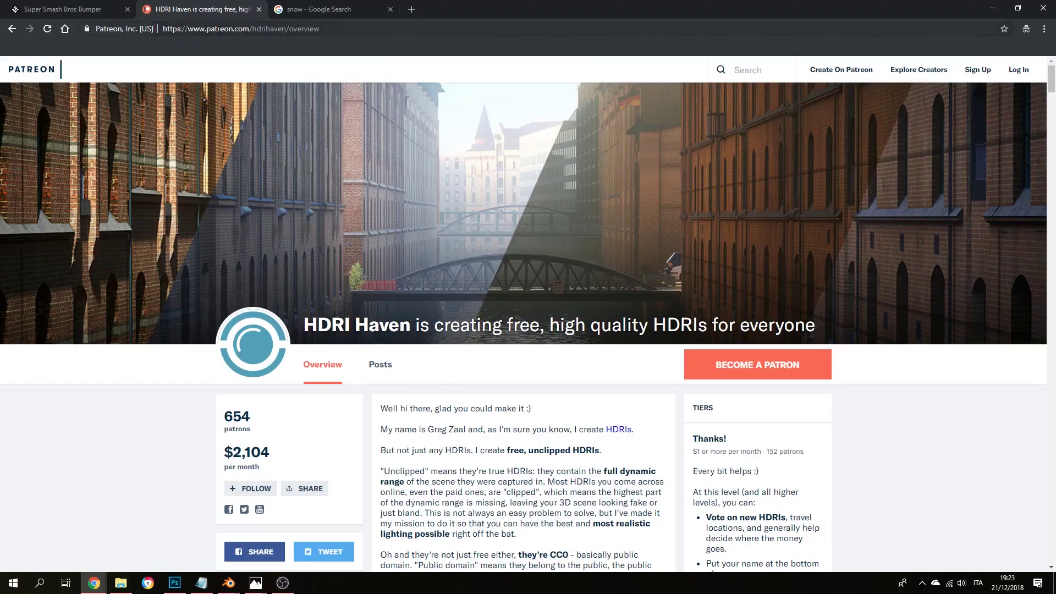
left_click(17, 31)
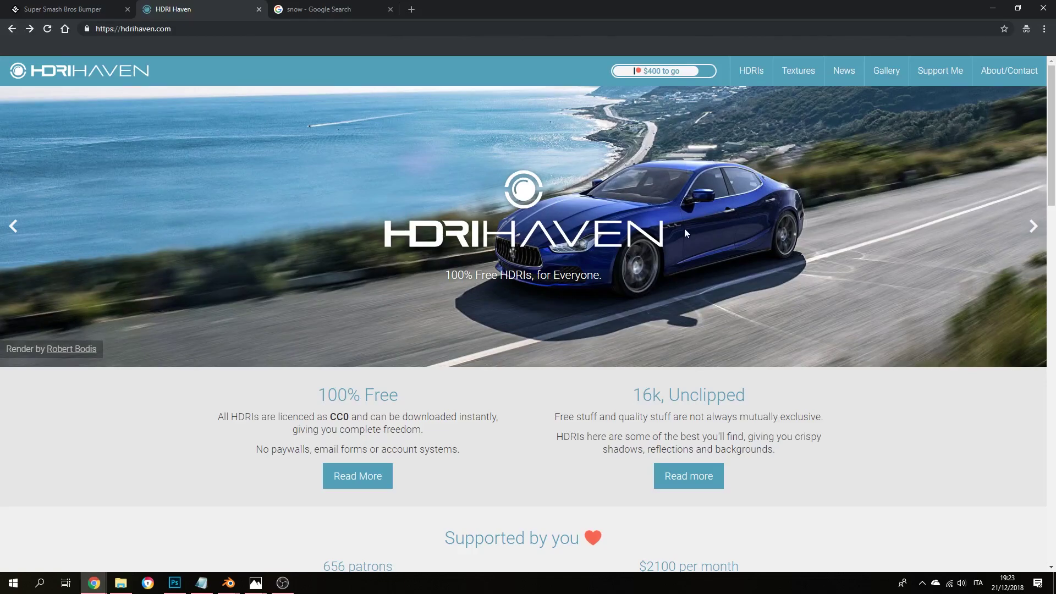
left_click_drag(241, 423, 436, 473)
left_click_drag(508, 459, 242, 412)
left_click(440, 429)
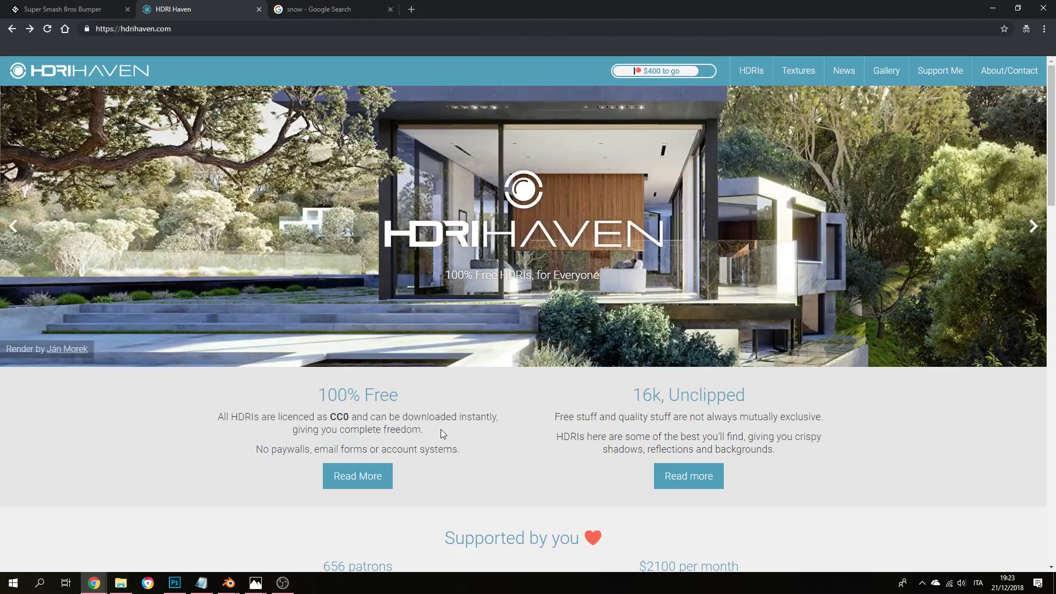
scroll(441, 429, "down", 4)
scroll(662, 398, "down", 2)
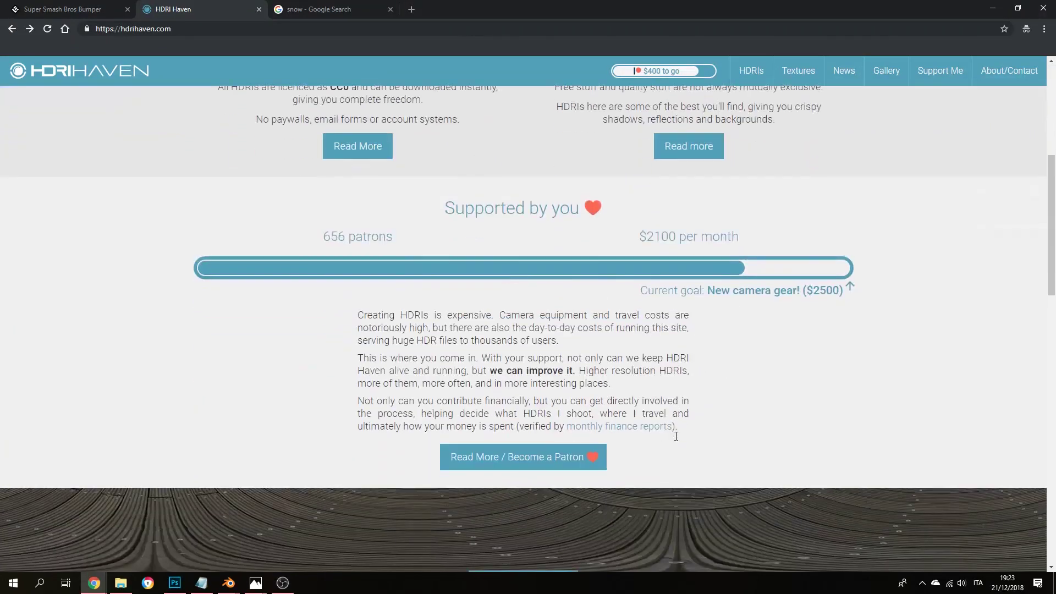
scroll(715, 388, "up", 3)
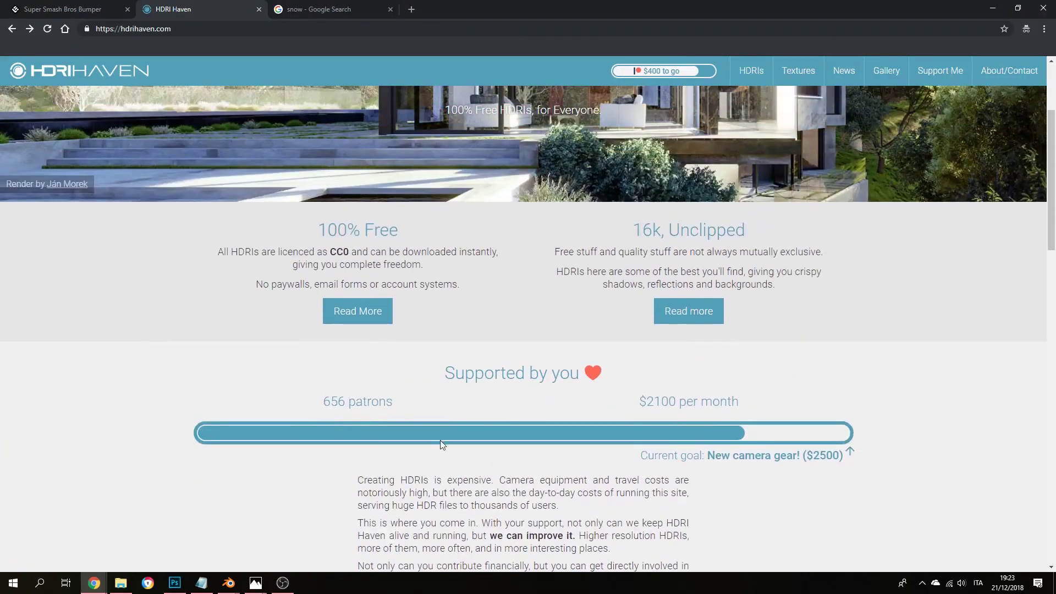
scroll(377, 370, "down", 3)
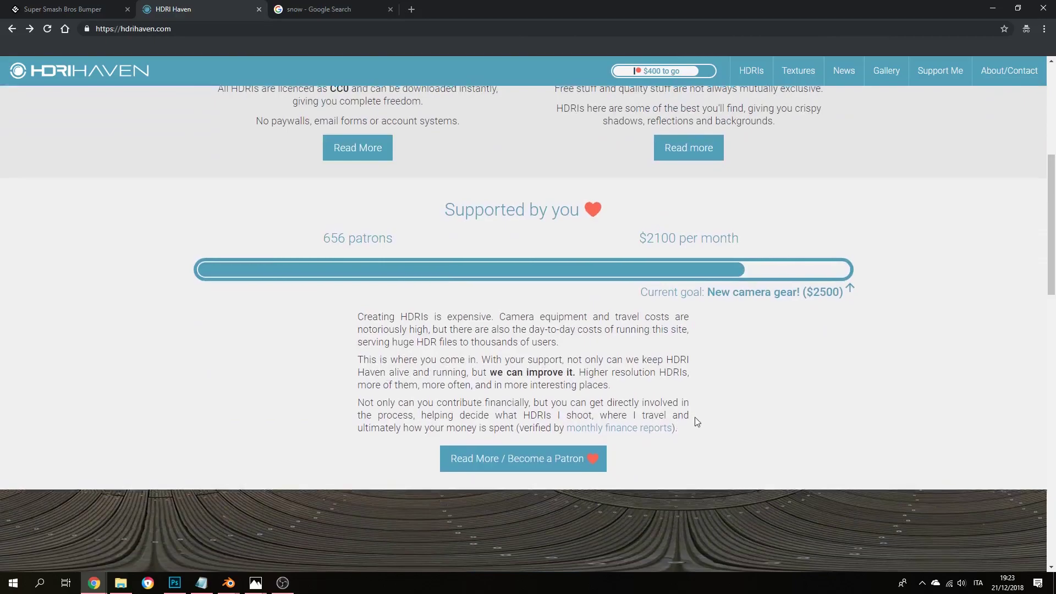
scroll(695, 421, "up", 1)
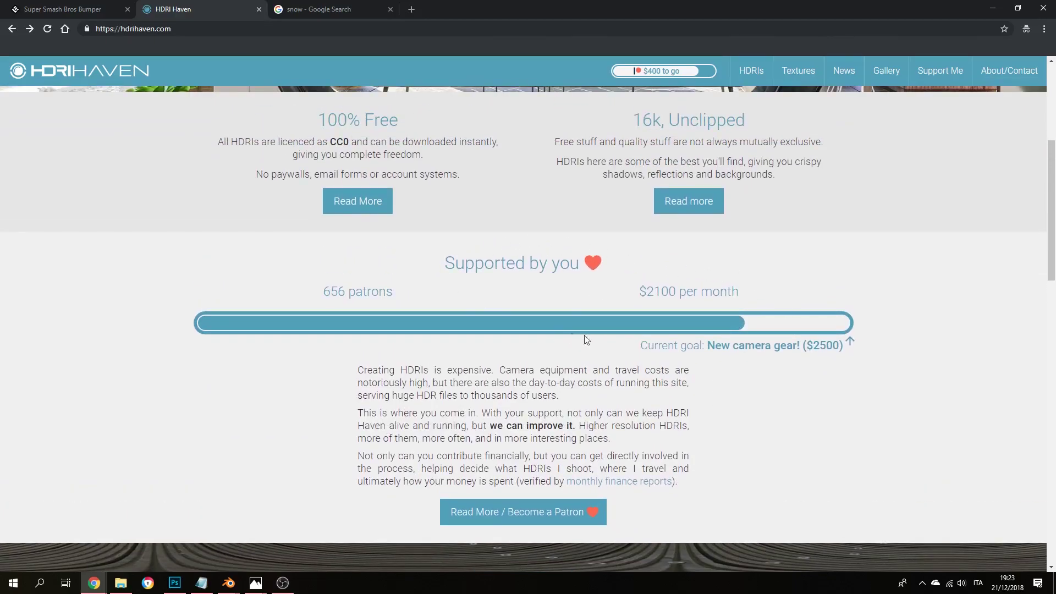
scroll(575, 338, "up", 5)
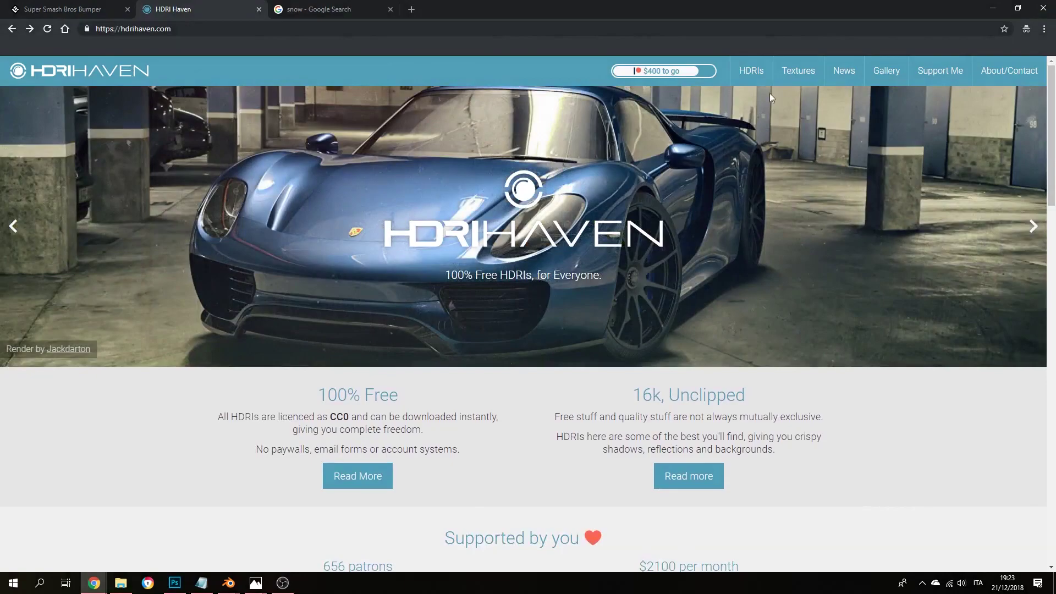
Step: Browse Texture Haven's texture library, then go back to HDRI Haven and scroll its page
left_click(795, 71)
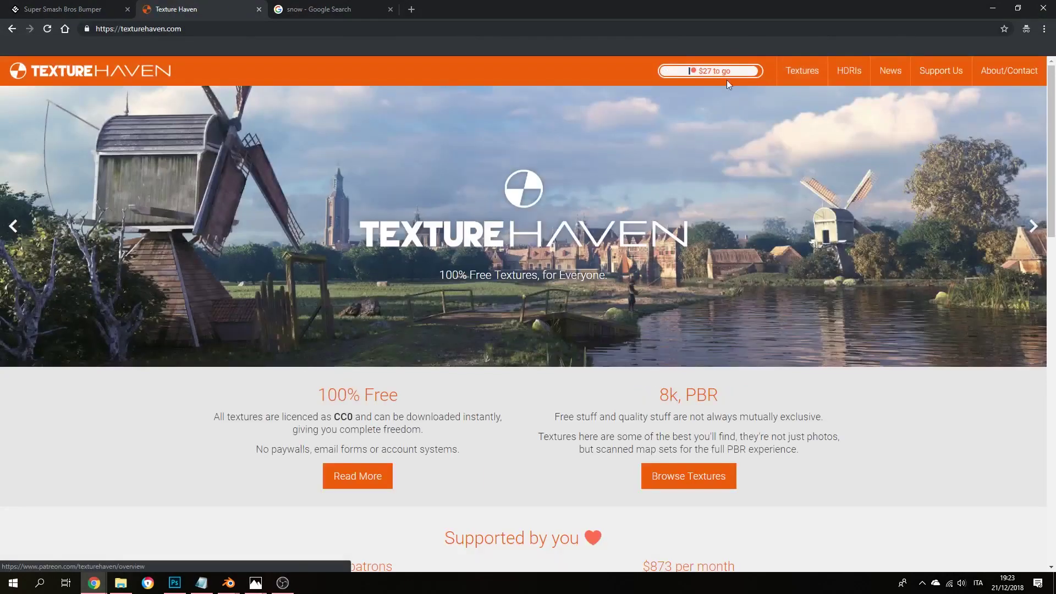
left_click(813, 79)
scroll(455, 465, "down", 2)
scroll(606, 440, "up", 2)
left_click(844, 71)
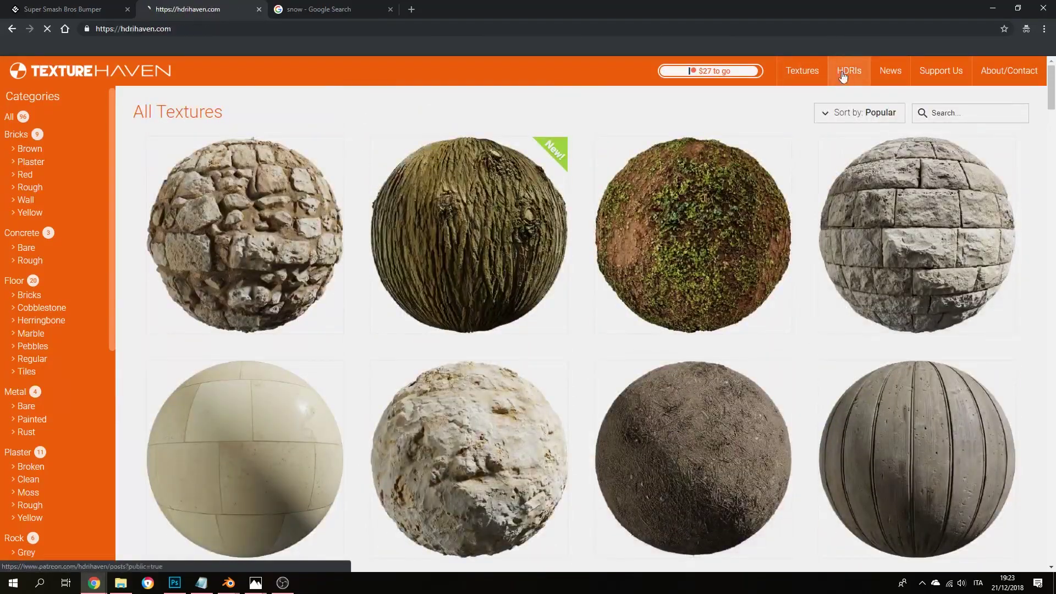
scroll(633, 303, "down", 10)
scroll(644, 330, "down", 3)
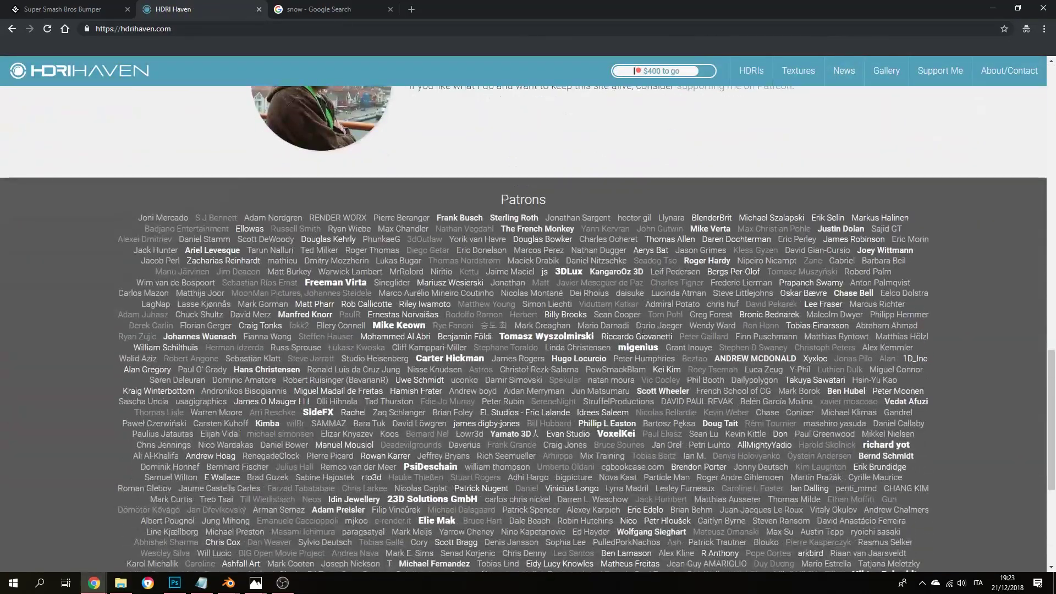
scroll(627, 346, "up", 13)
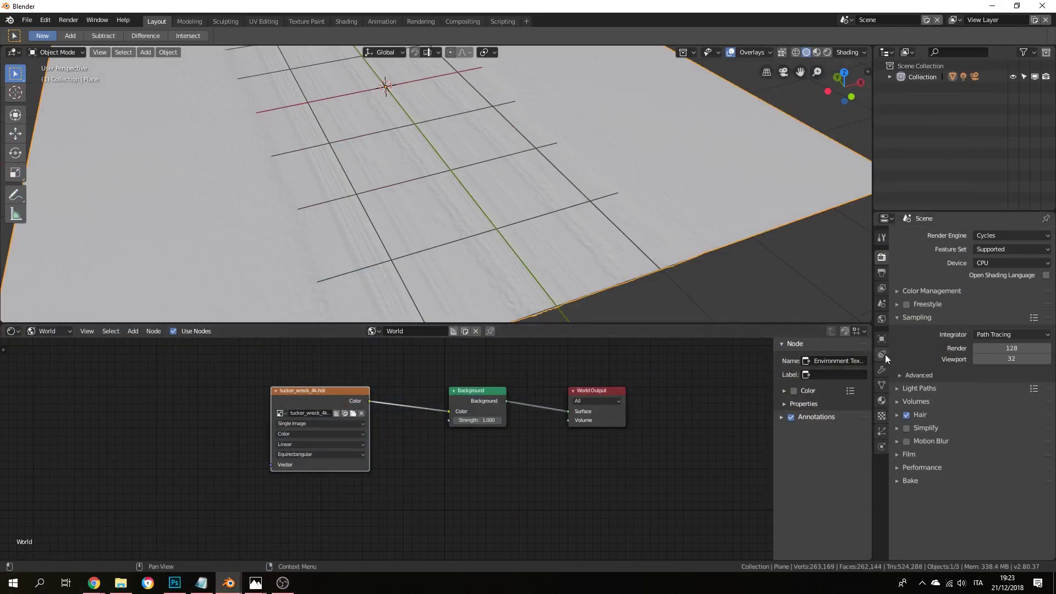
Step: In World properties, set Volume Sampling to Multiple Importance
left_click(884, 318)
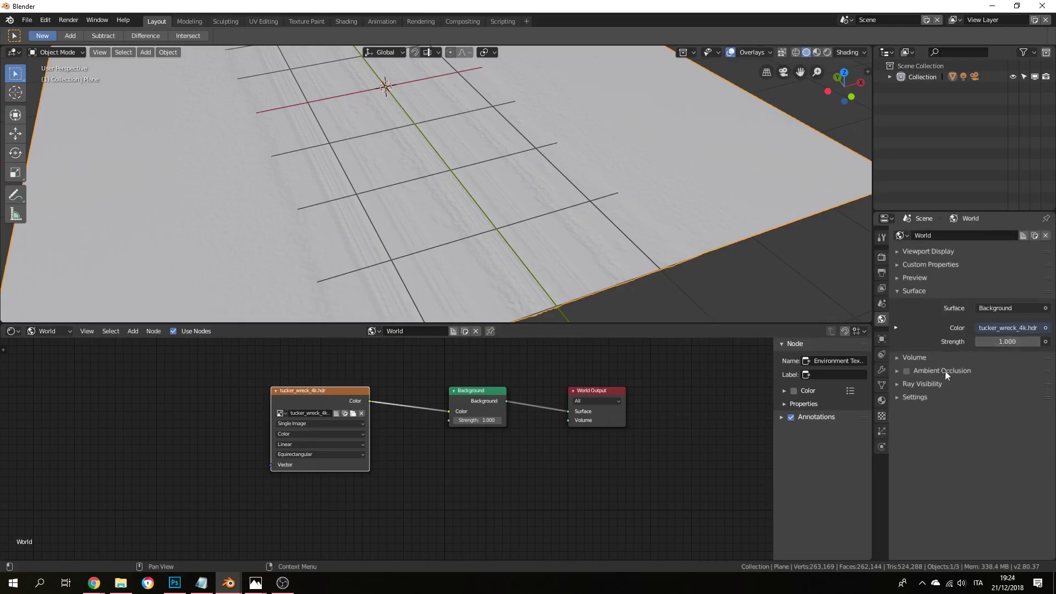
left_click(938, 384)
left_click(936, 385)
left_click(922, 398)
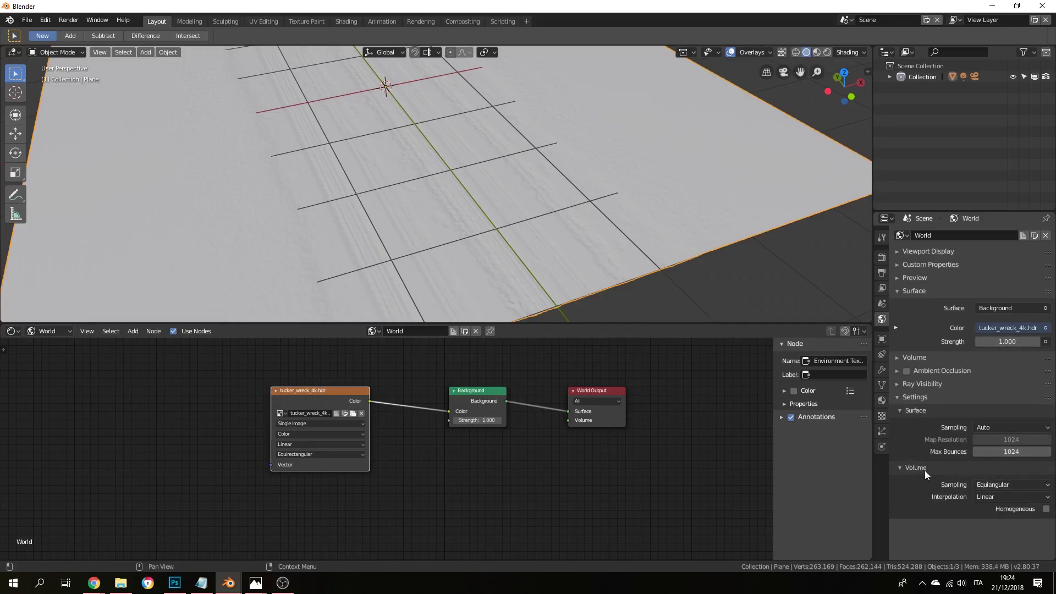
left_click(918, 399)
left_click(918, 398)
left_click(1001, 483)
left_click(996, 446)
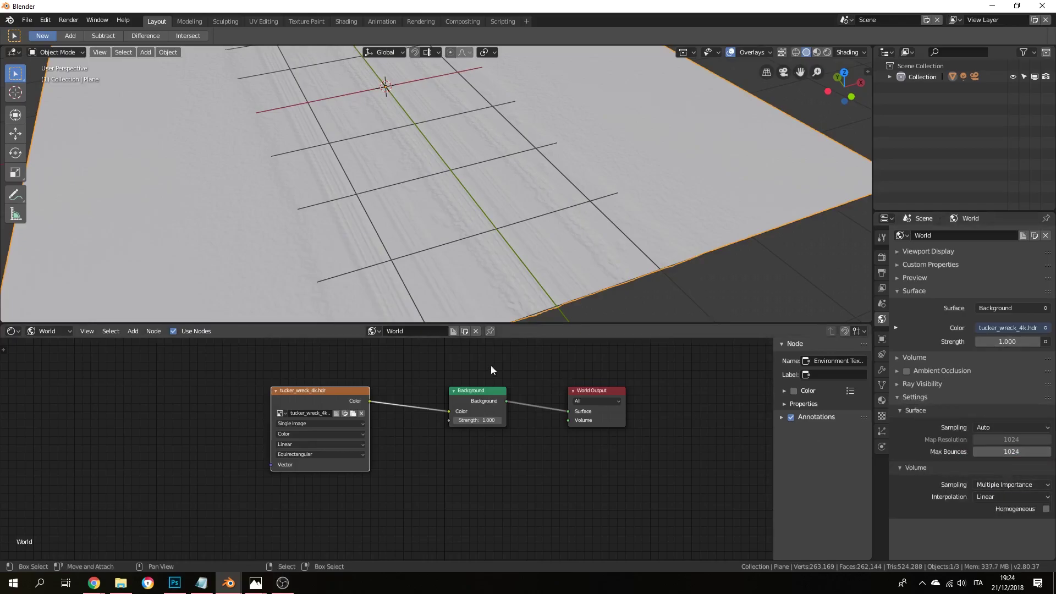
middle_click_drag(479, 298, 480, 262)
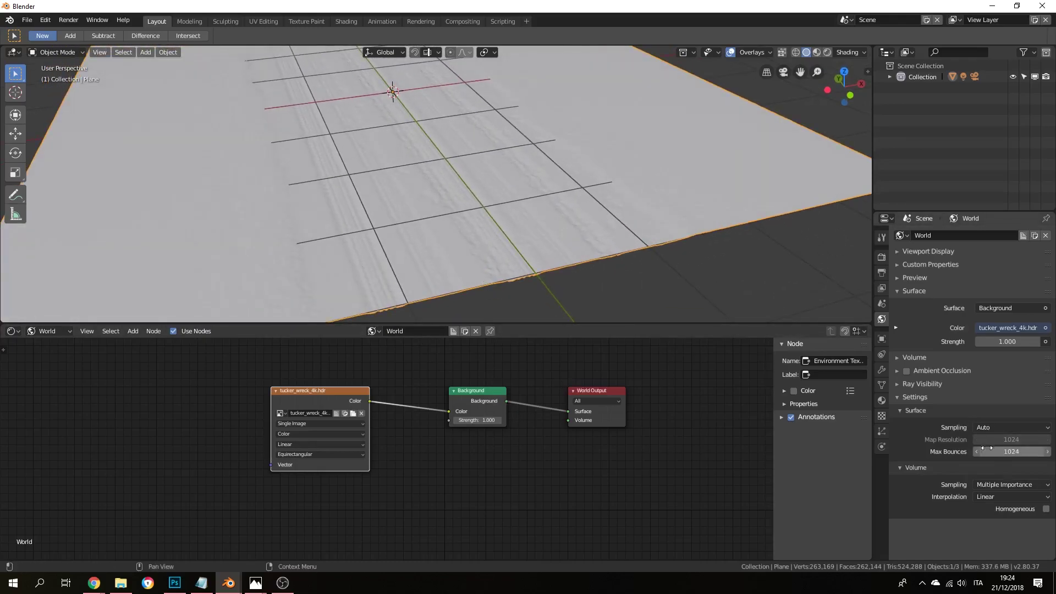
middle_click_drag(507, 246, 503, 222)
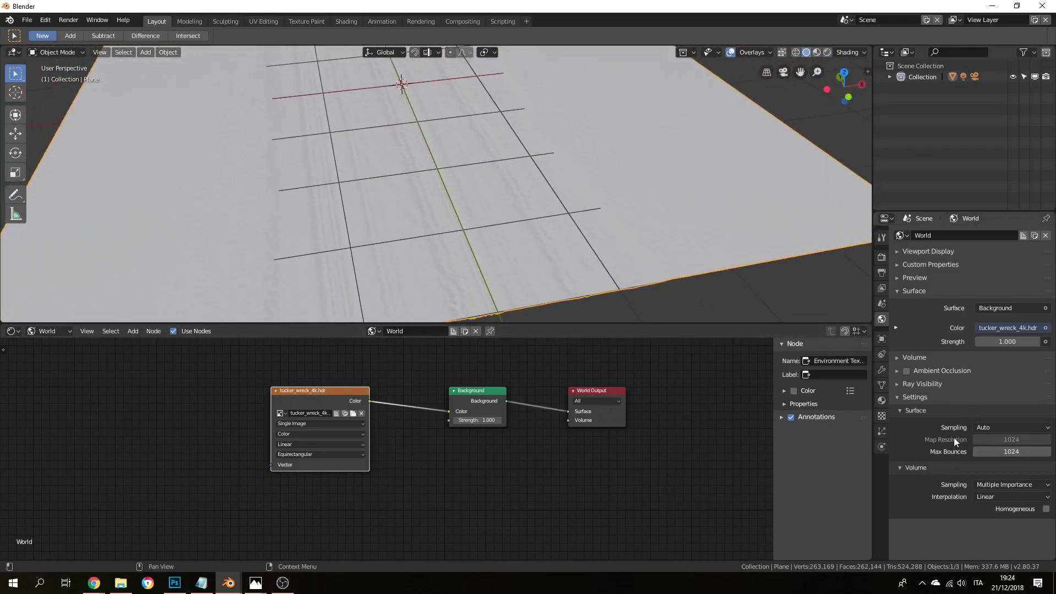
Step: Set Surface Sampling to Manual with Map Resolution 4096, then show the plane's Material.001 nodes
left_click(1000, 428)
left_click(1002, 392)
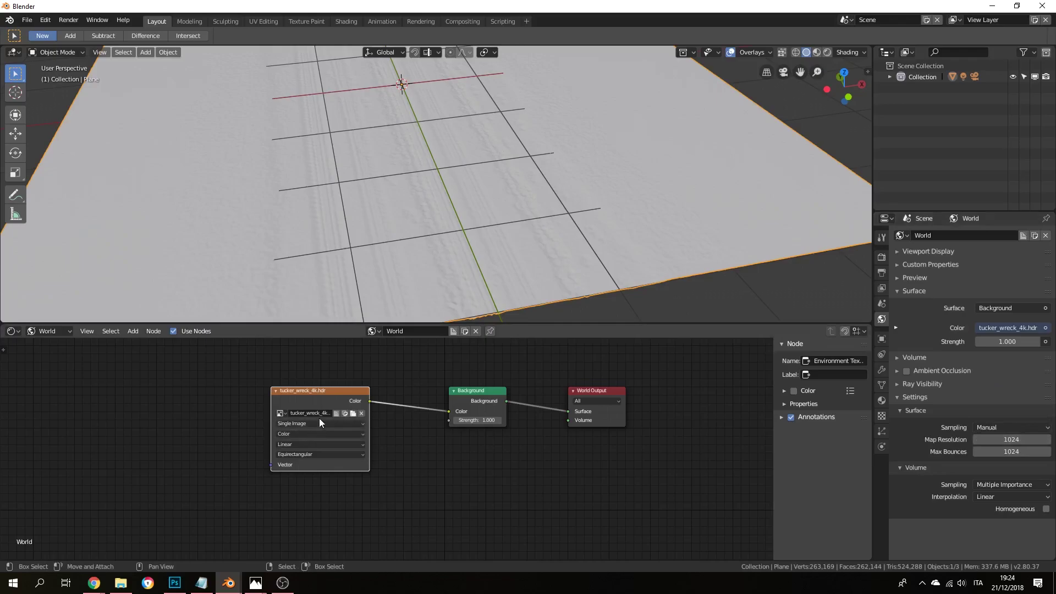
left_click(1014, 439)
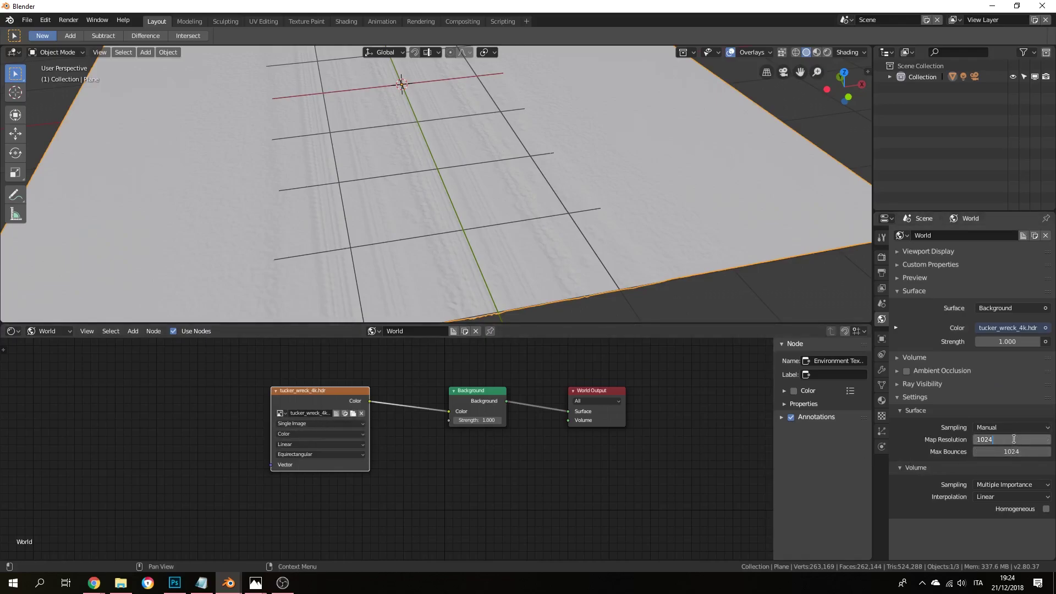
type("2048")
key("Return")
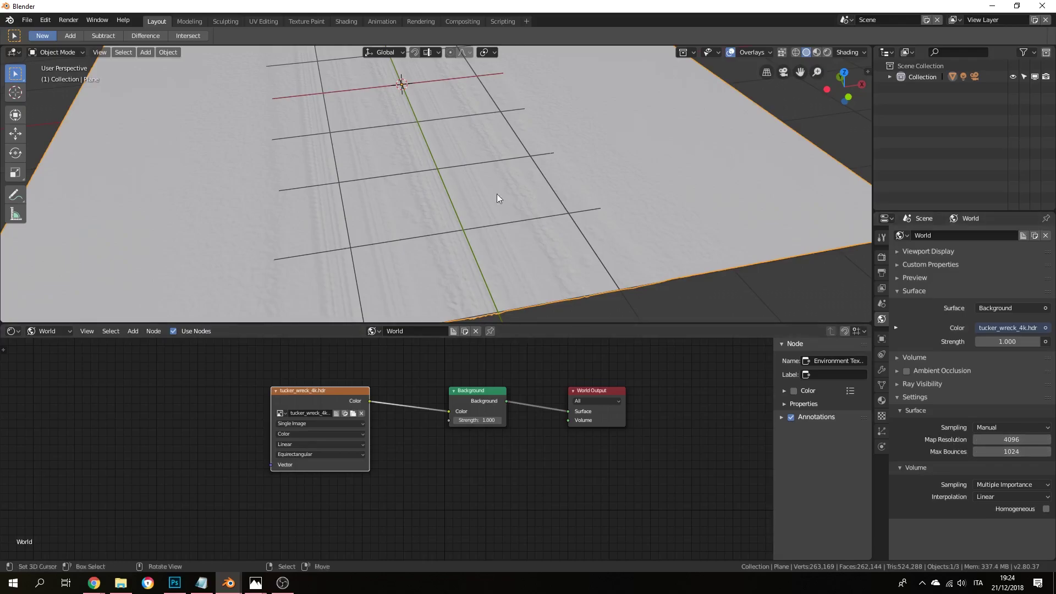
left_click(42, 332)
left_click(50, 318)
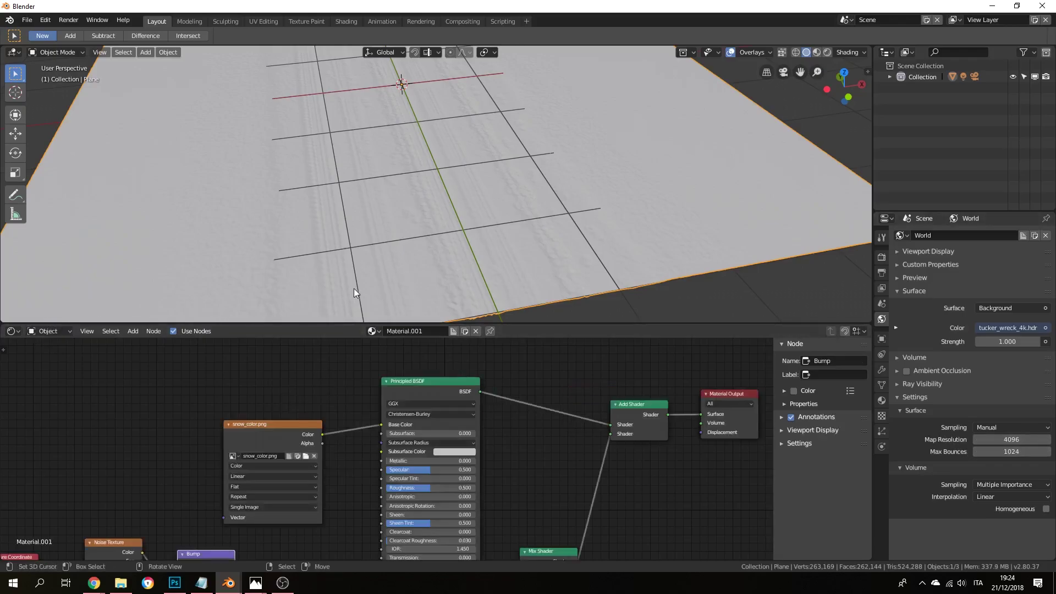
Step: Preview the HDRI-lit plane in Rendered shading, then return to Solid and view through the camera
scroll(636, 238, "down", 6)
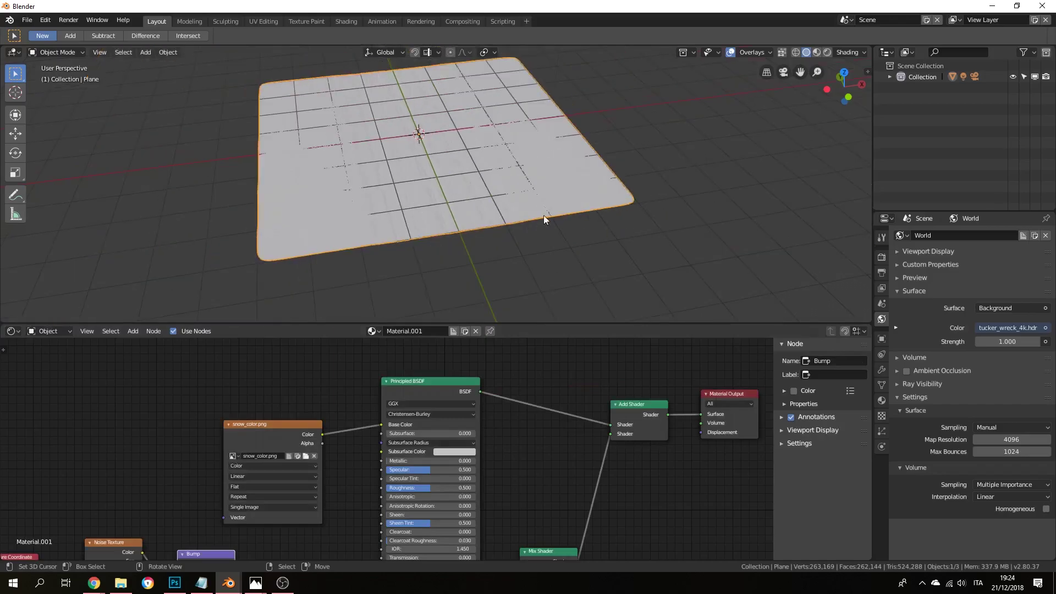
left_click(827, 52)
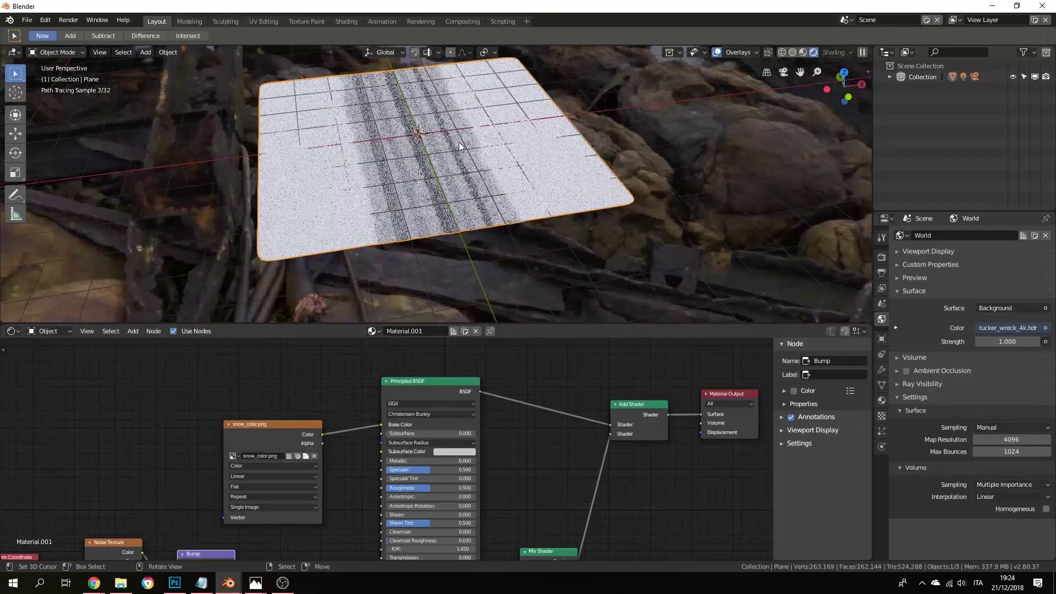
middle_click_drag(459, 142, 552, 171)
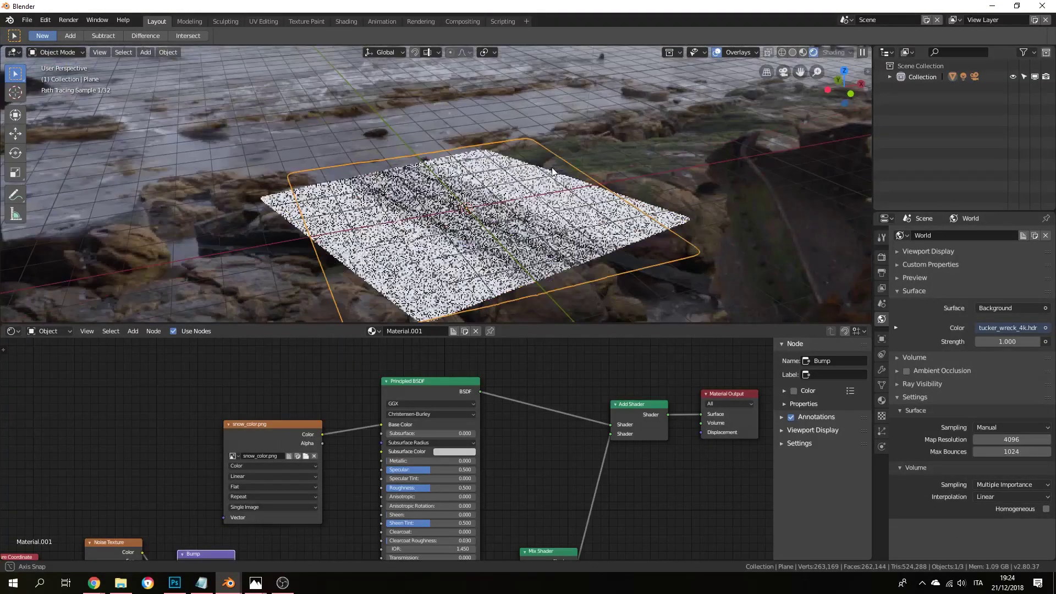
left_click(793, 52)
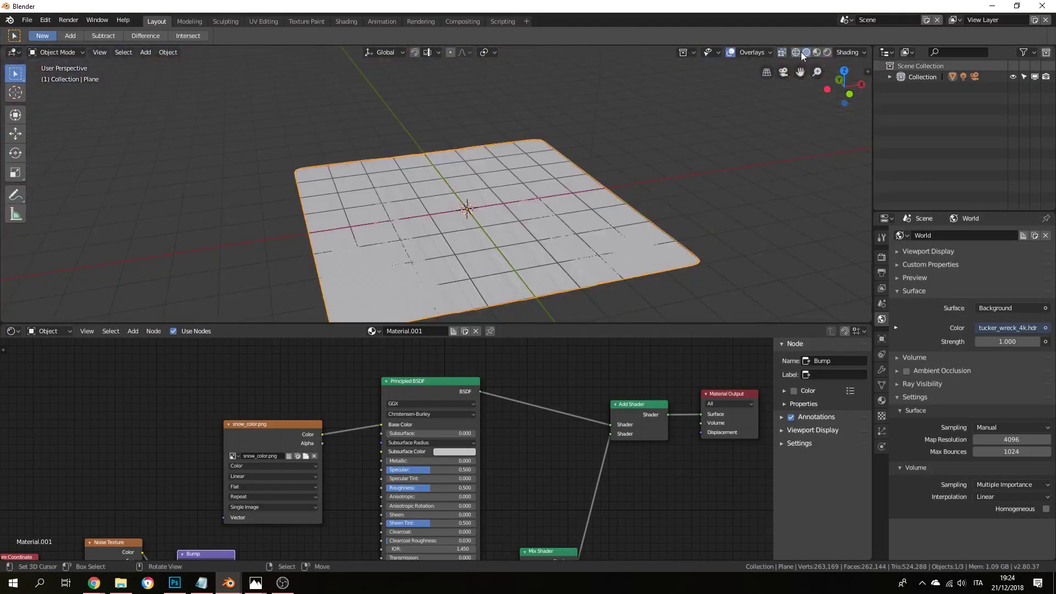
key("KP_0")
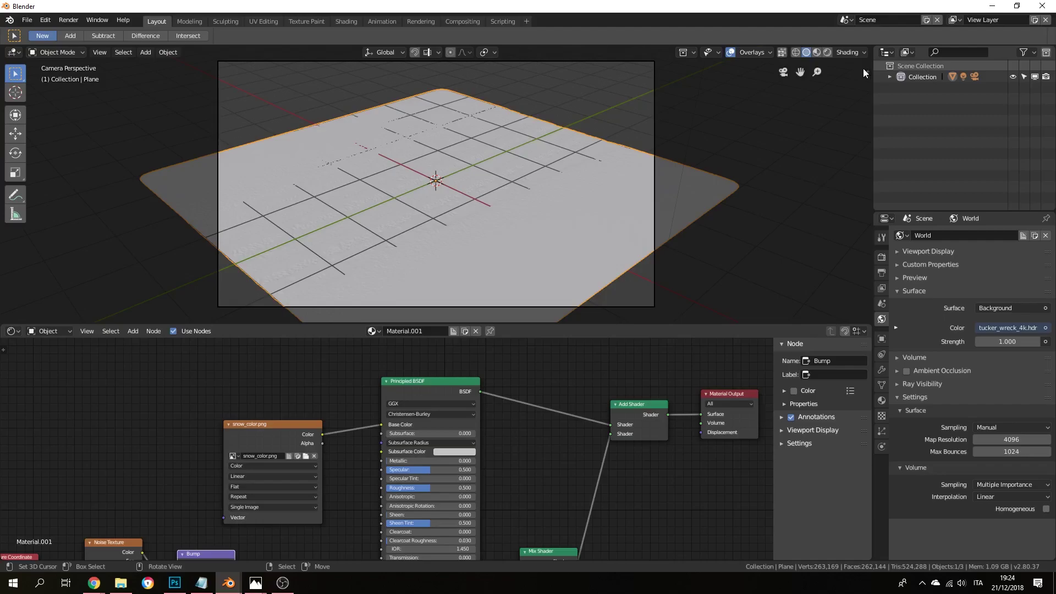
Step: Enable Lock Camera to View and move the camera low and close over the snow plane
left_click(867, 71)
scroll(851, 258, "down", 7)
left_click(862, 249)
middle_click_drag(675, 217, 521, 159)
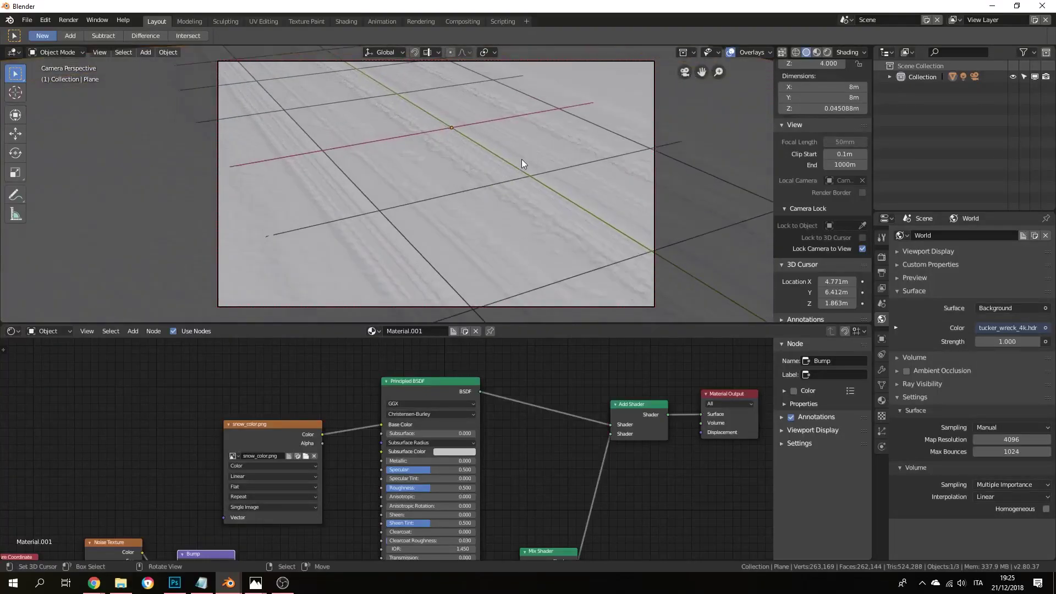
middle_click_drag(618, 171, 649, 175)
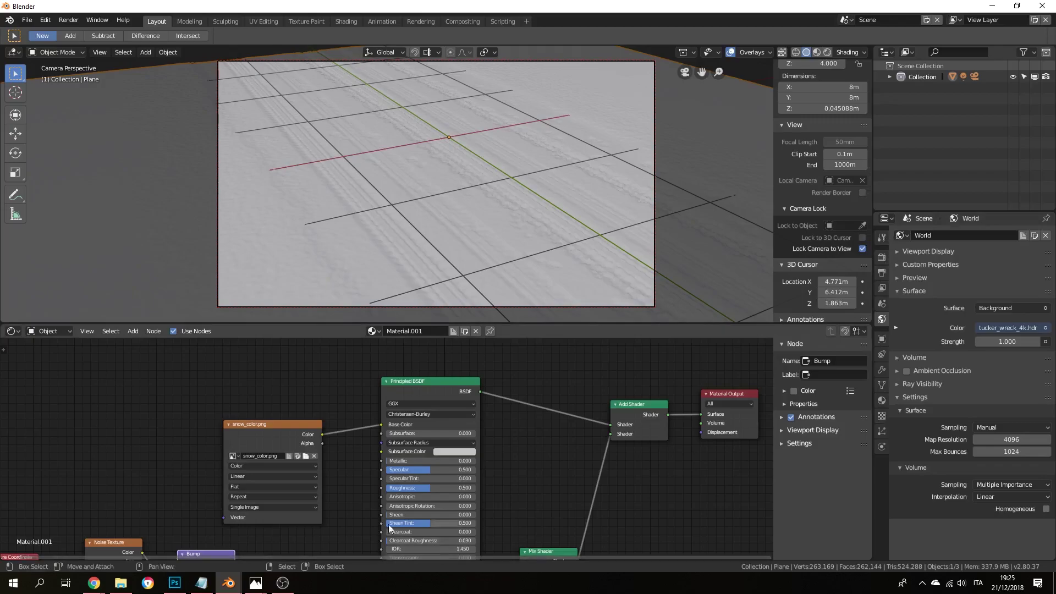
Step: Compare the framing with snow_final.png in Photos, then minimize it
mouse_move(255, 583)
left_click(245, 533)
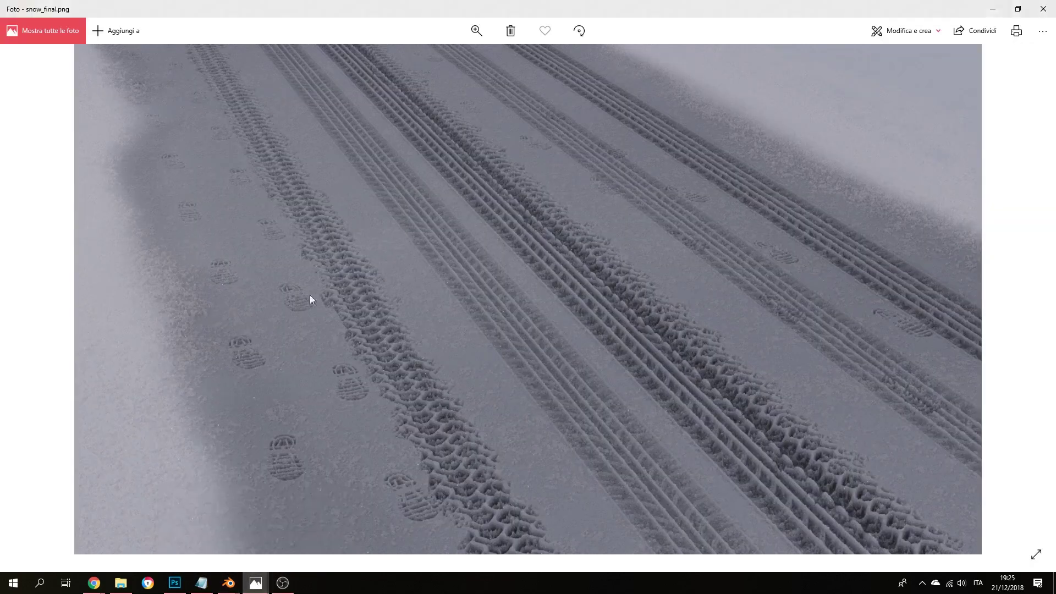
left_click(993, 10)
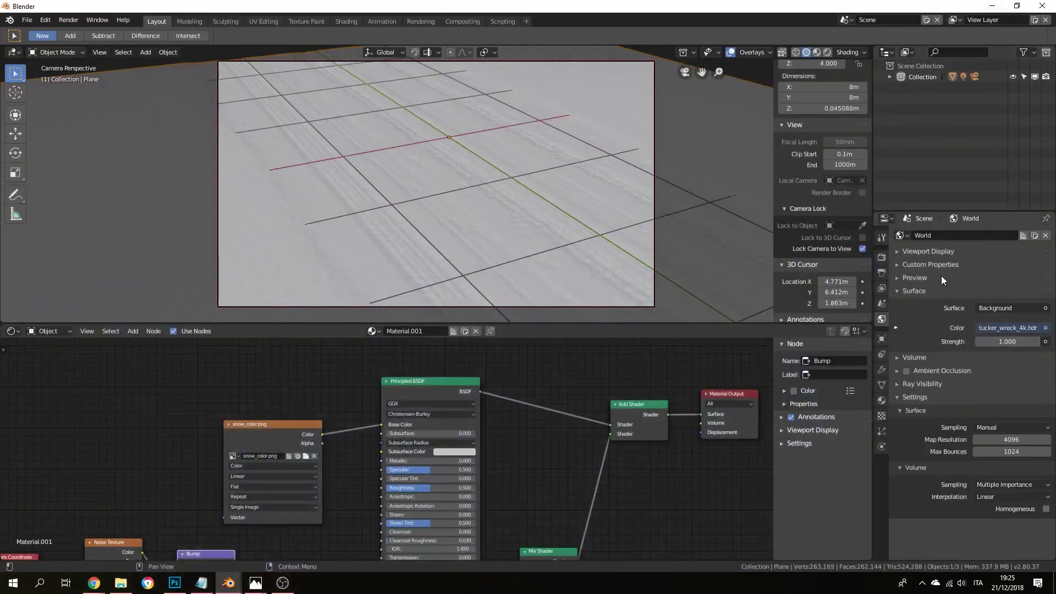
Step: Check the Cycles sampling settings and render the snow plane's tire tracks from the camera with F12
left_click(883, 257)
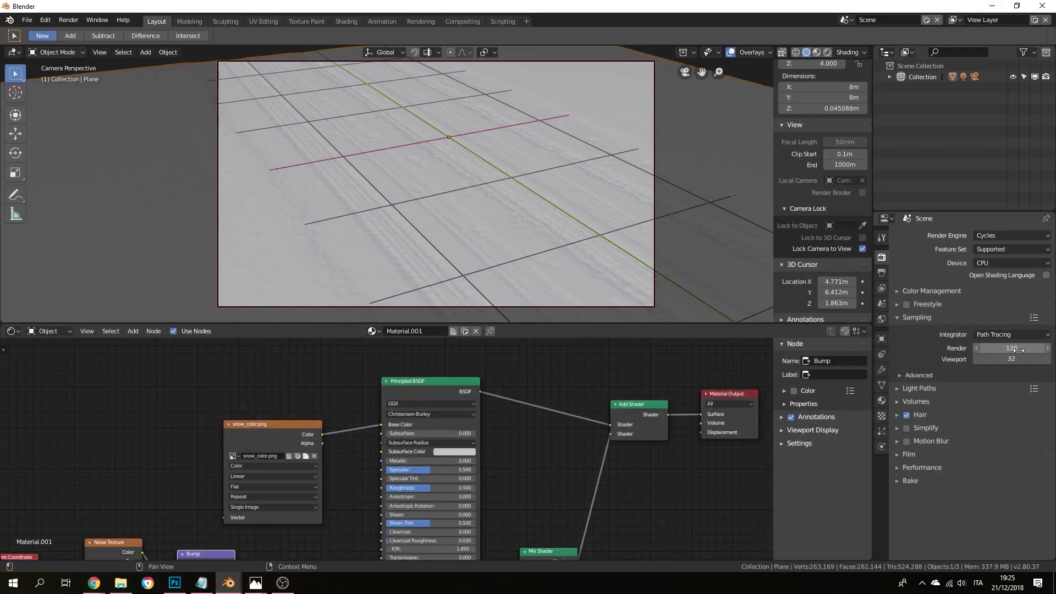
key("F12")
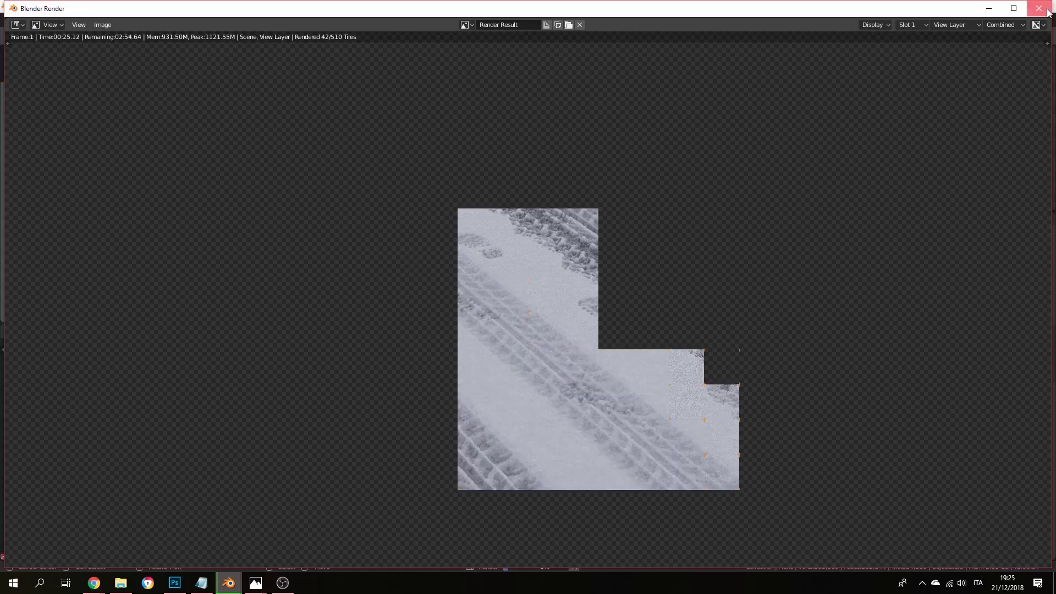
key("Escape")
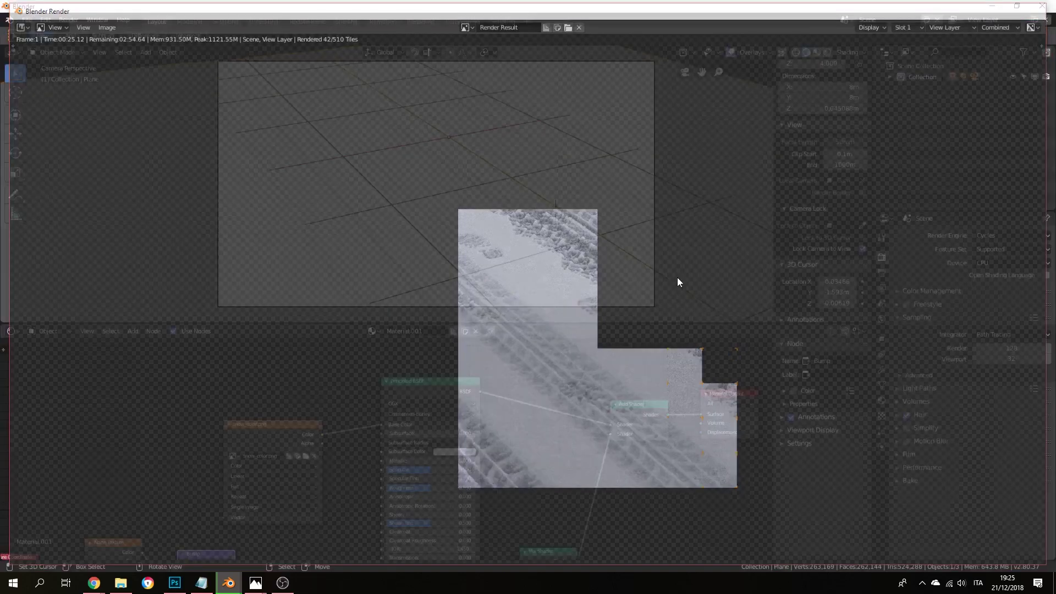